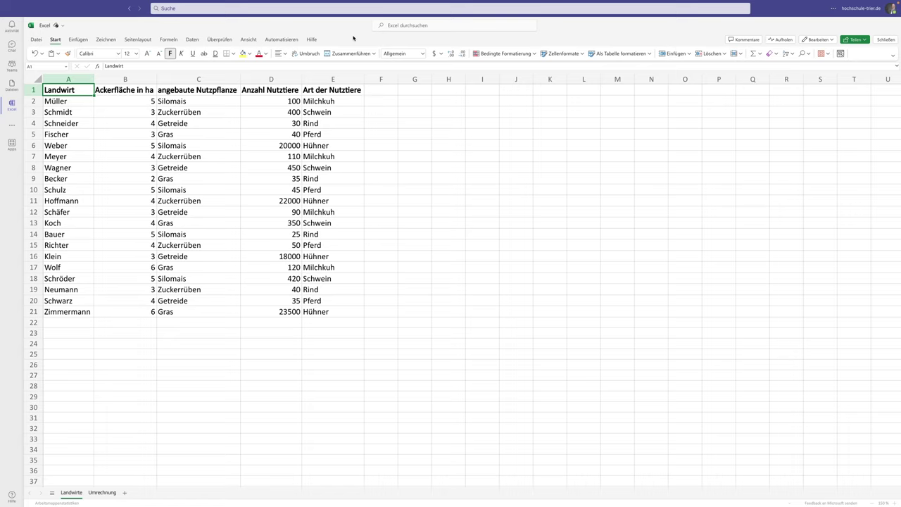
- Enter SVERWEIS in G1 and XVERWEIS in G2, then clear both cells again
{"action": "left_click", "coordinate": [416, 90]}
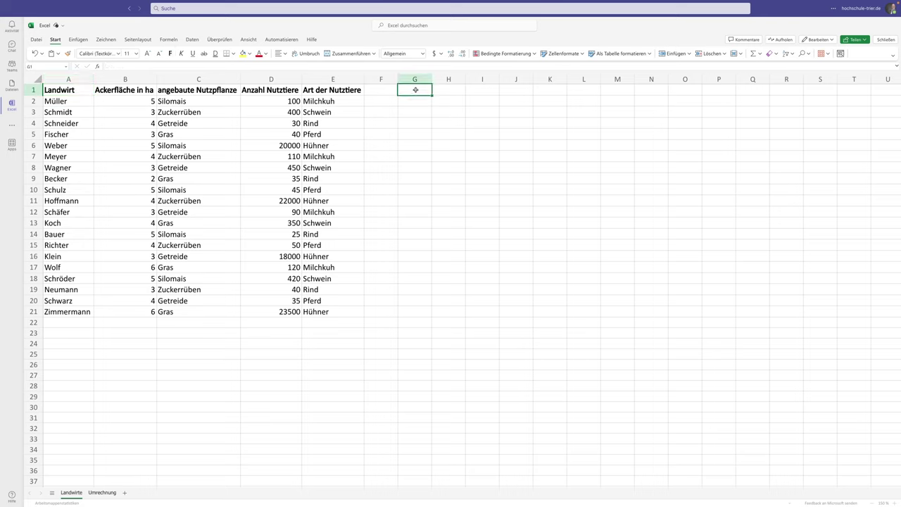
{"action": "type", "text": "SVERWEIS"}
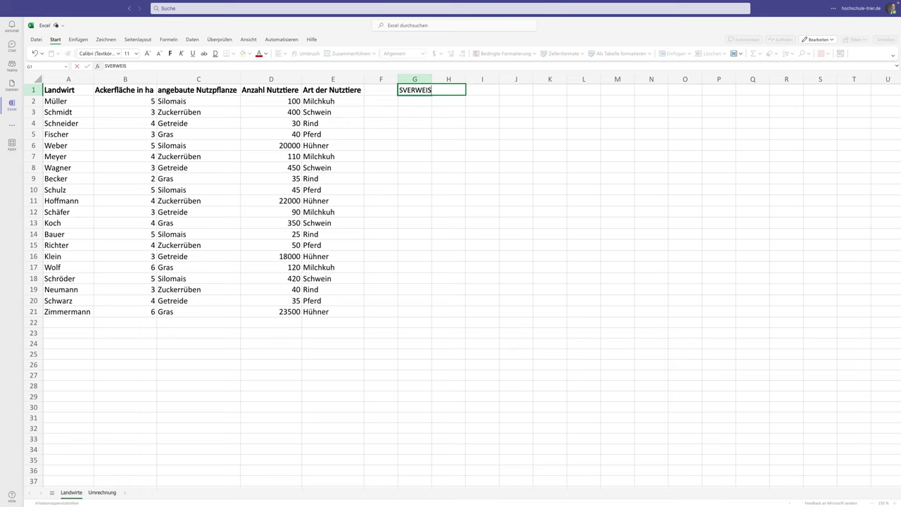
{"action": "key", "text": "Return"}
{"action": "type", "text": "X"}
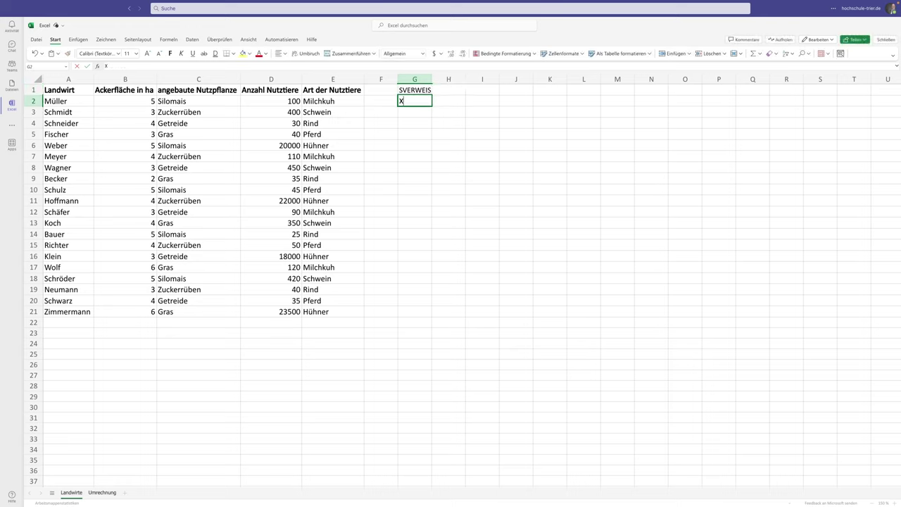
{"action": "type", "text": "VERWEIS"}
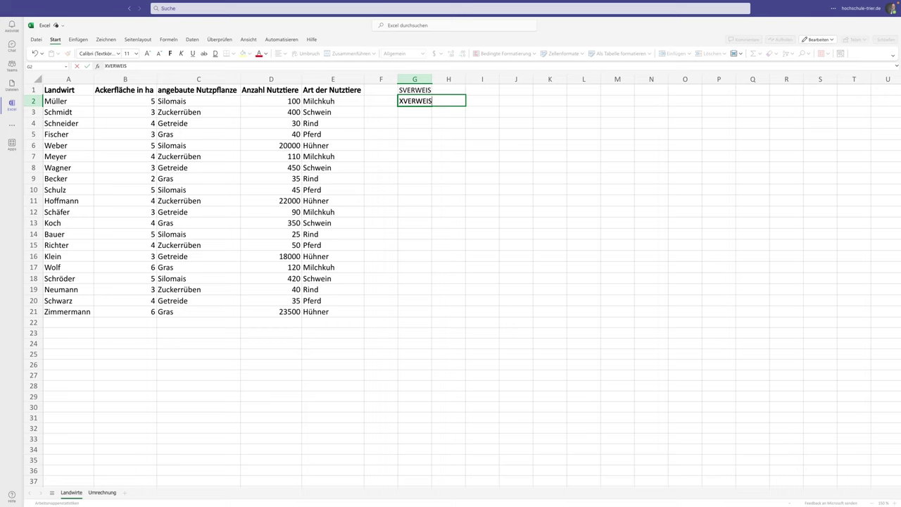
{"action": "left_click", "coordinate": [415, 90]}
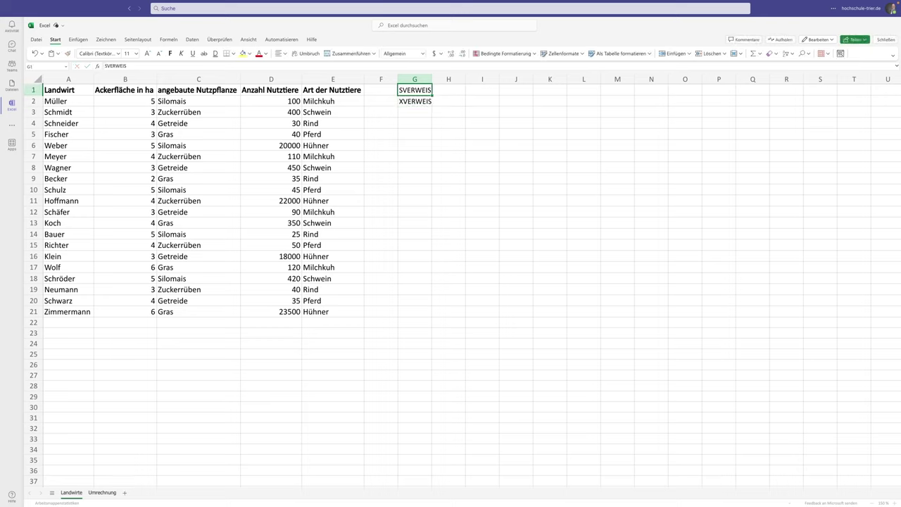
{"action": "left_click", "coordinate": [415, 101]}
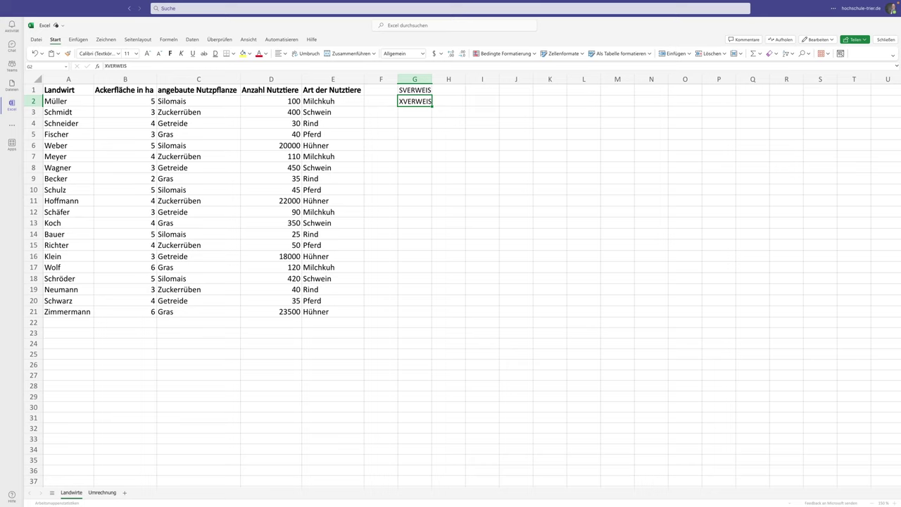
{"action": "key", "text": "shift+Up"}
{"action": "key", "text": "Delete"}
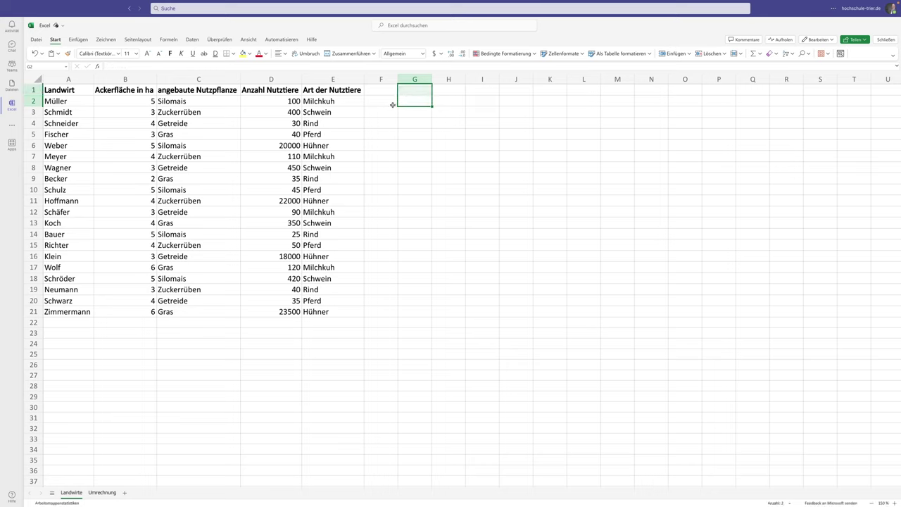
- Highlight the farmer table A1:E21 and its field area, livestock type and animal count columns
{"action": "left_click", "coordinate": [74, 89]}
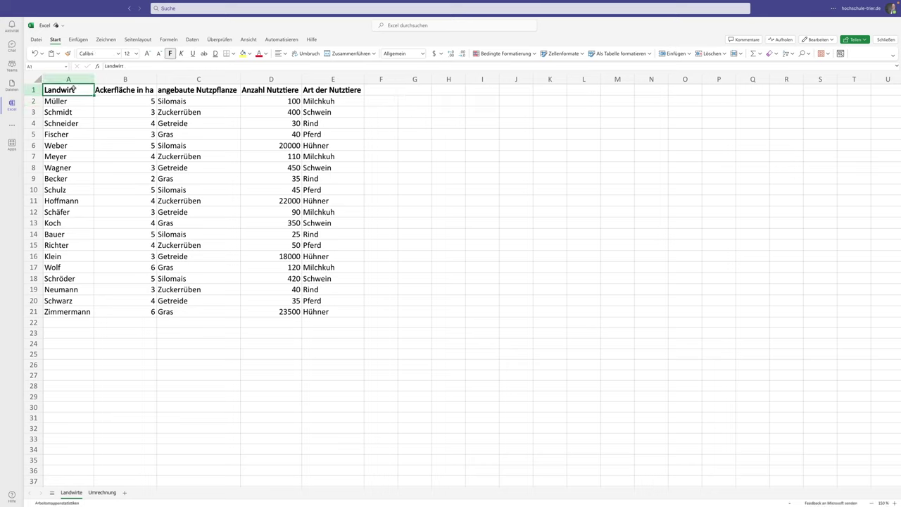
{"action": "left_click_drag", "start_coordinate": [74, 90], "coordinate": [338, 312]}
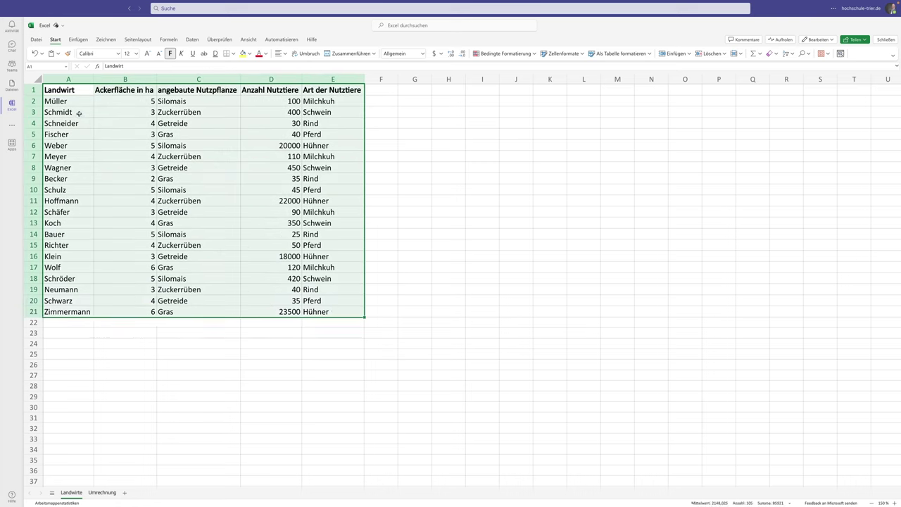
{"action": "left_click", "coordinate": [124, 99]}
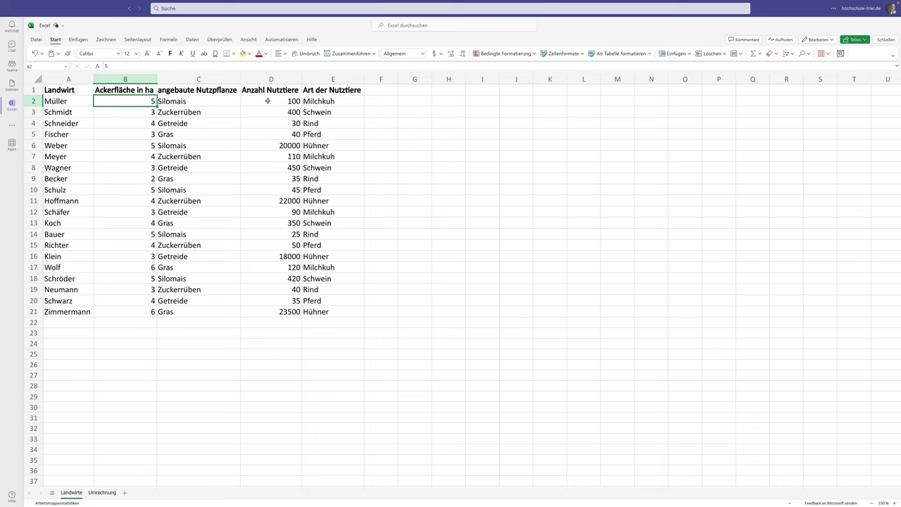
{"action": "left_click", "coordinate": [321, 103]}
{"action": "left_click_drag", "start_coordinate": [320, 102], "coordinate": [321, 143]}
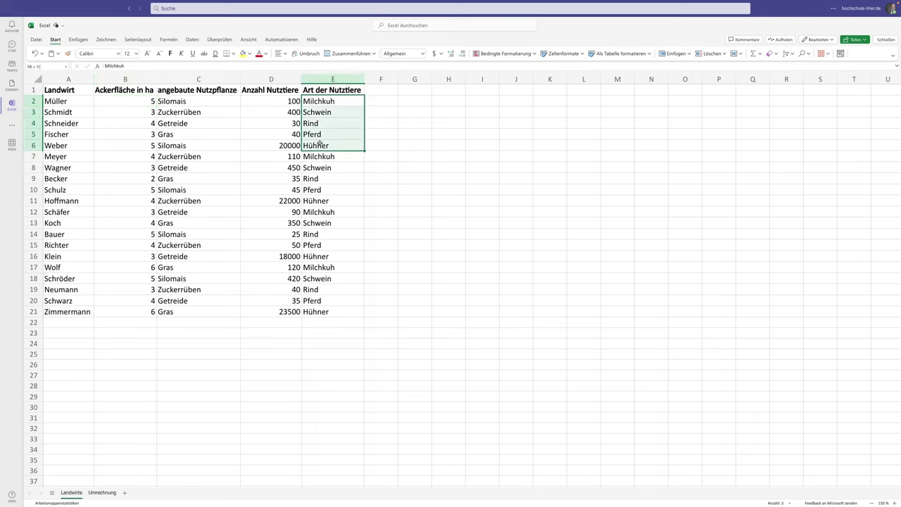
{"action": "left_click_drag", "start_coordinate": [266, 104], "coordinate": [267, 177]}
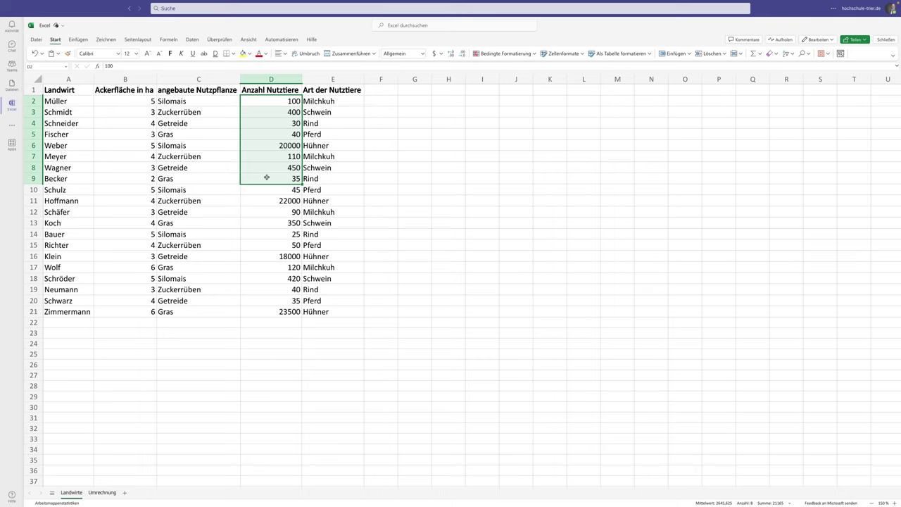
{"action": "left_click", "coordinate": [54, 92]}
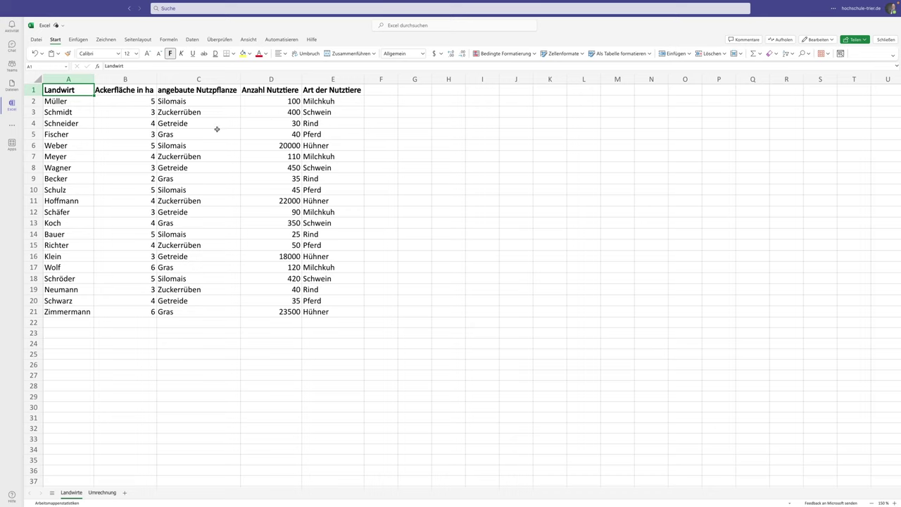
- On the Umrechnung sheet, highlight the Biogasertrag table E1:J5 and its feedstock names Gülle through FM
{"action": "left_click", "coordinate": [103, 493]}
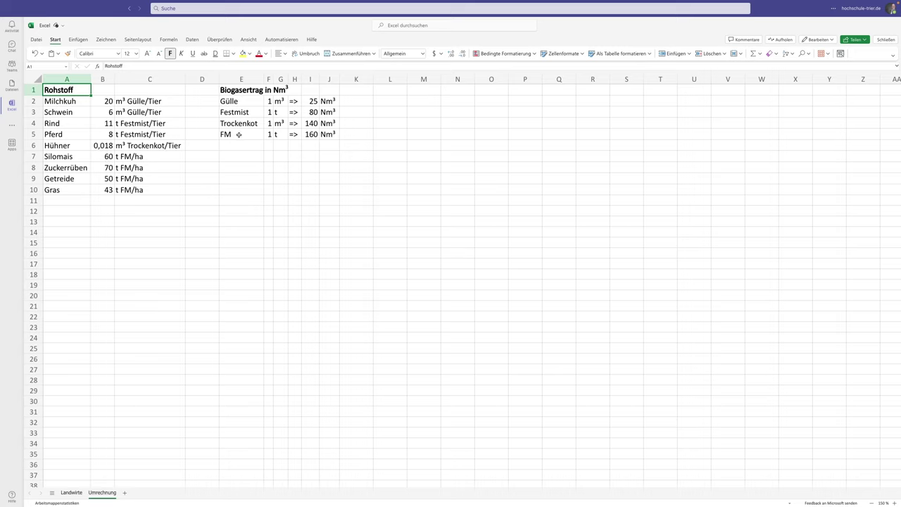
{"action": "left_click_drag", "start_coordinate": [238, 134], "coordinate": [327, 92]}
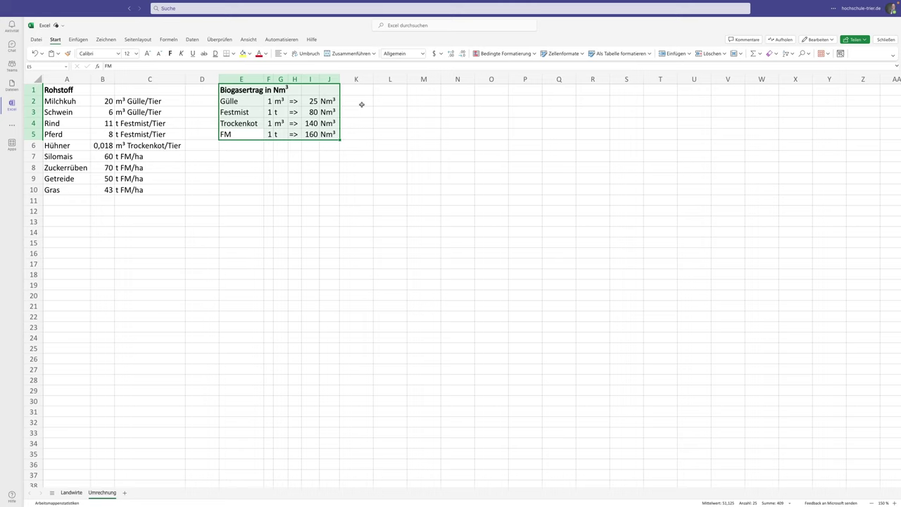
{"action": "left_click", "coordinate": [252, 153]}
{"action": "left_click", "coordinate": [238, 100]}
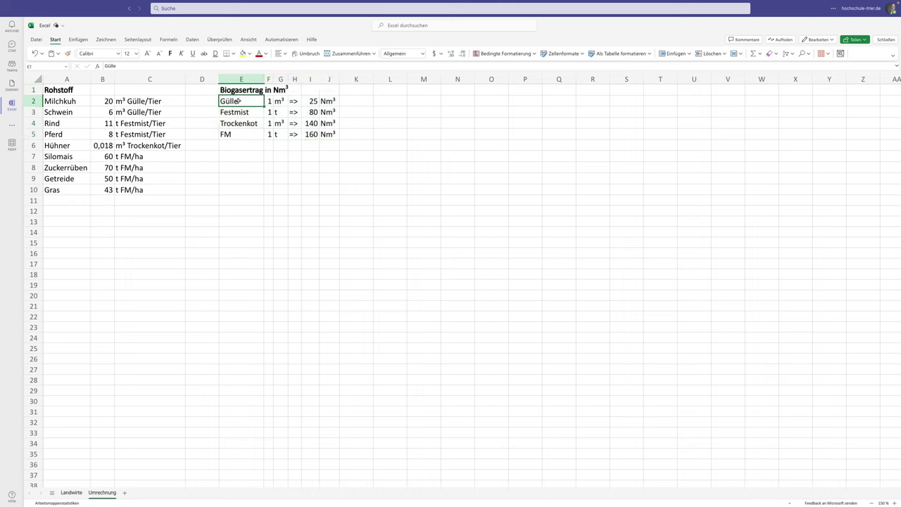
{"action": "left_click_drag", "start_coordinate": [239, 101], "coordinate": [237, 134]}
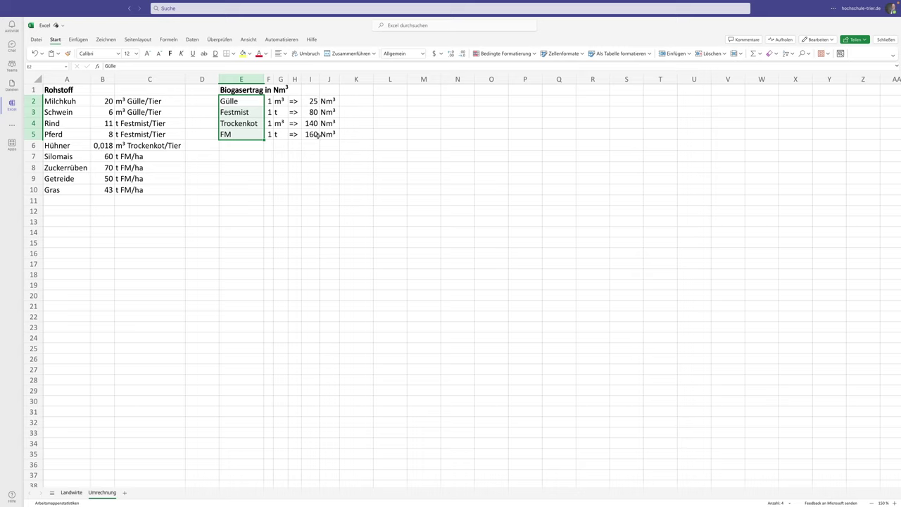
- On Landwirte, highlight the field areas and crops B2:C21 and animal counts and types D2:E21
{"action": "left_click", "coordinate": [72, 492]}
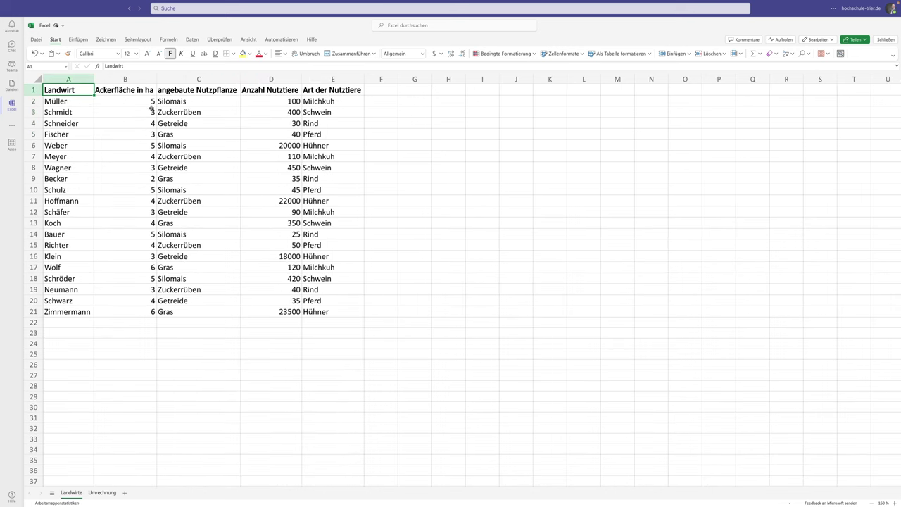
{"action": "mouse_move", "coordinate": [142, 101]}
{"action": "left_mouse_down"}
{"action": "mouse_move", "coordinate": [173, 178]}
{"action": "mouse_move", "coordinate": [202, 314]}
{"action": "left_mouse_up"}
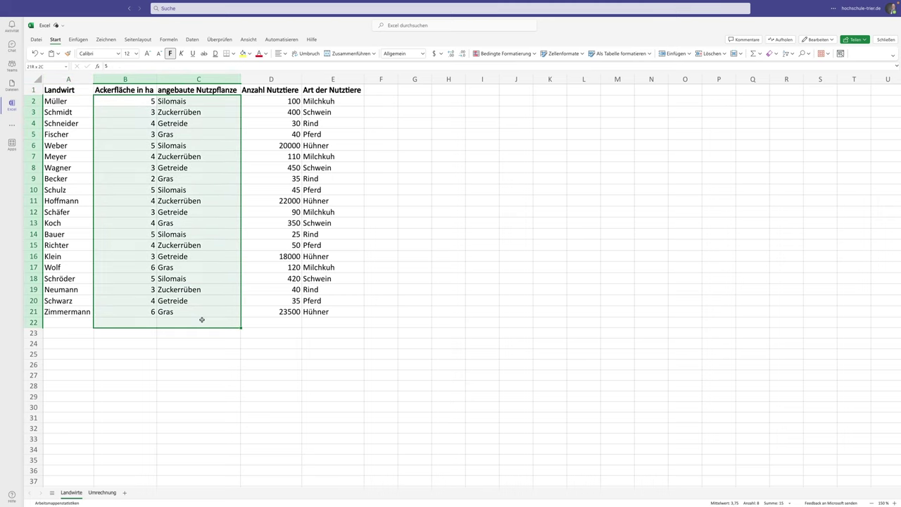
{"action": "left_click", "coordinate": [280, 103]}
{"action": "left_click_drag", "start_coordinate": [279, 103], "coordinate": [313, 309]}
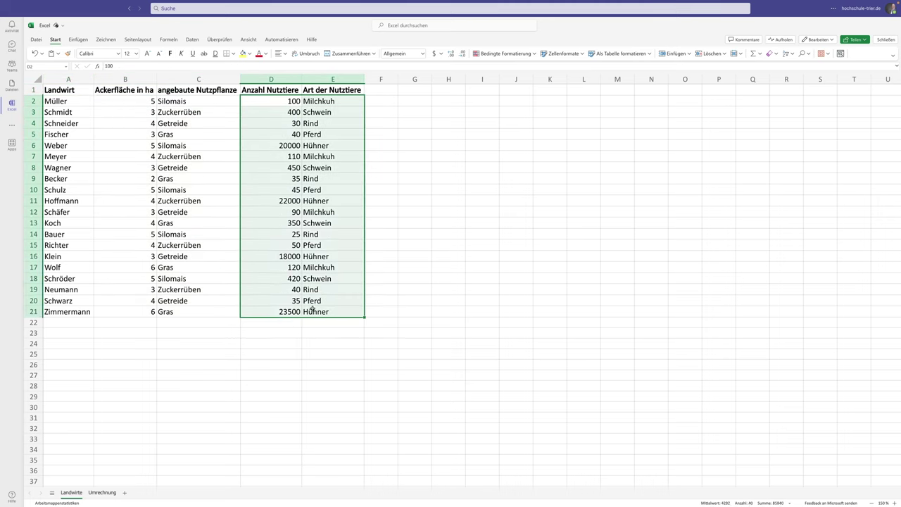
- On Umrechnung, highlight the Rohstoff rows A2:C10 and the Biogasertrag yields, then return to Landwirte
{"action": "left_click", "coordinate": [106, 493]}
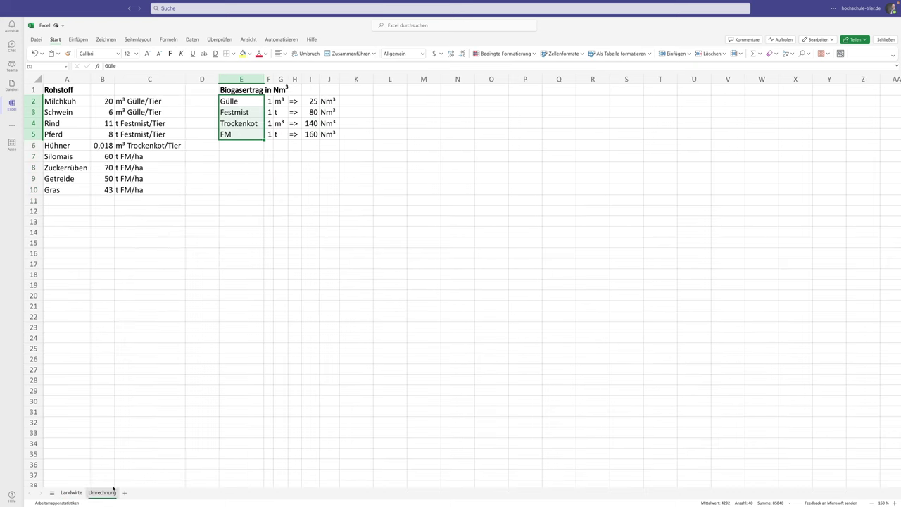
{"action": "left_click_drag", "start_coordinate": [103, 128], "coordinate": [134, 188]}
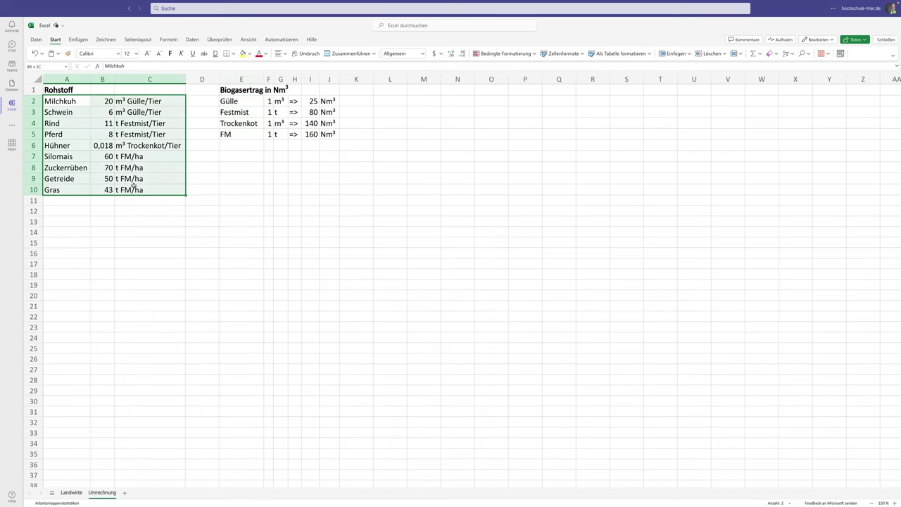
{"action": "left_click_drag", "start_coordinate": [234, 101], "coordinate": [329, 135]}
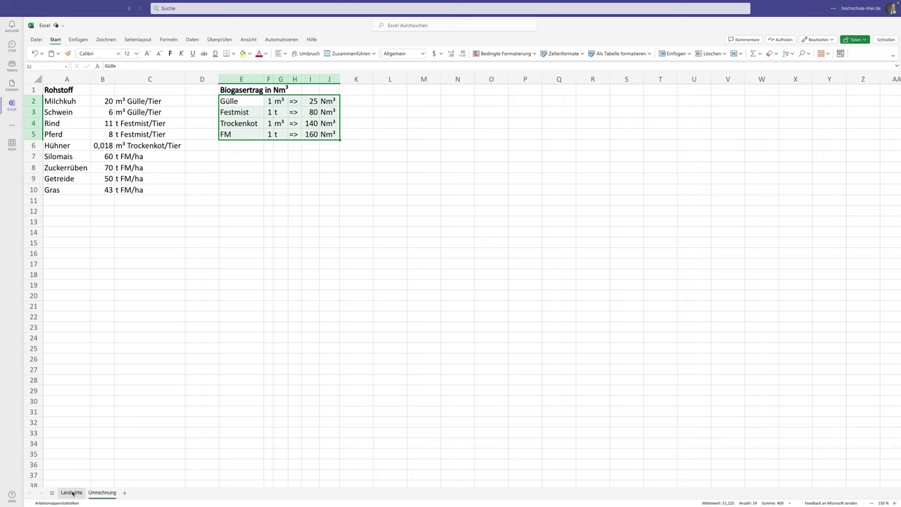
{"action": "left_click", "coordinate": [73, 493]}
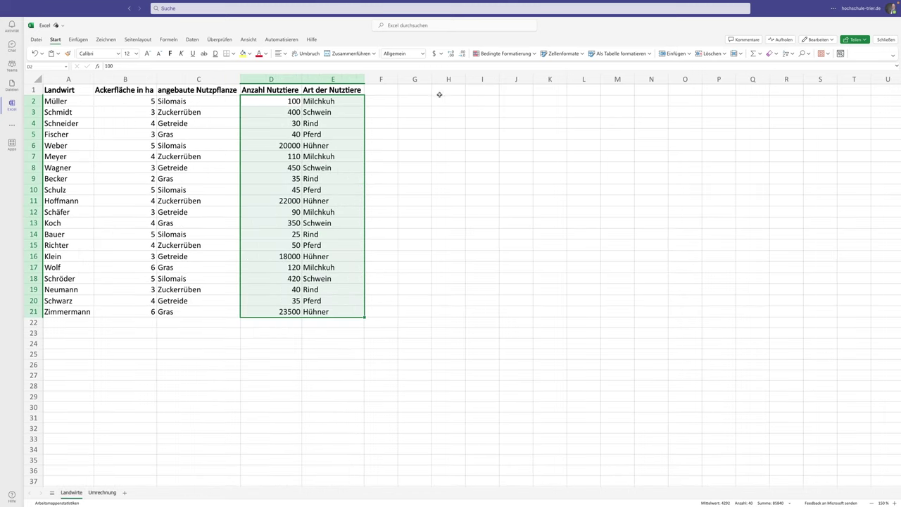
- Start the formula =SVERWEIS("Schulz"; in cell F2
{"action": "left_click", "coordinate": [382, 99]}
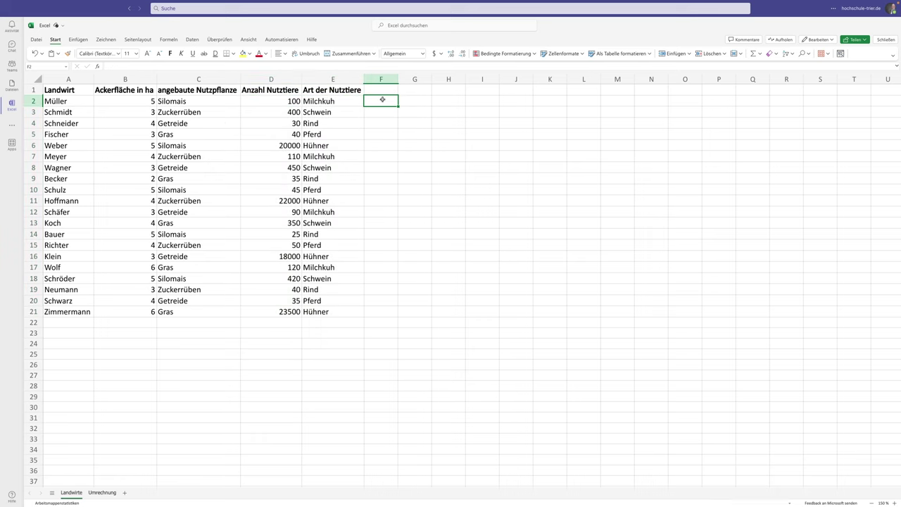
{"action": "type", "text": "=SVERWEIS"}
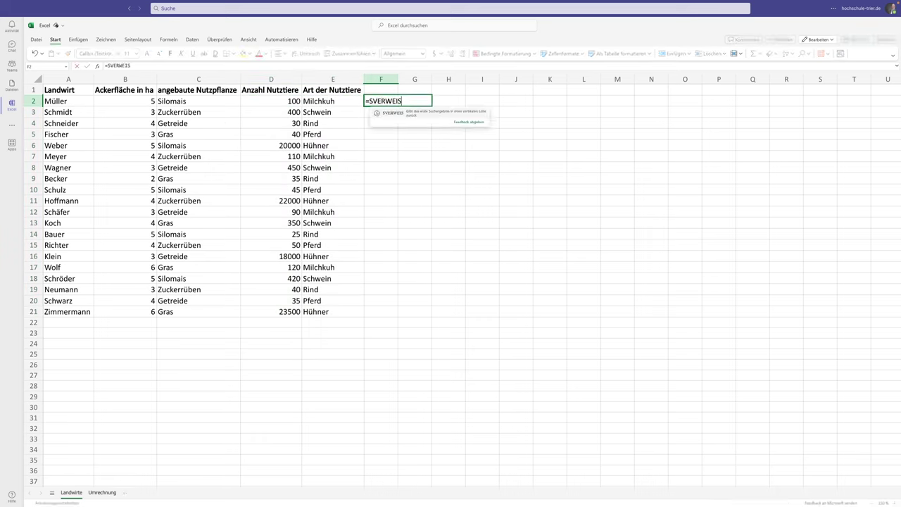
{"action": "type", "text": "("}
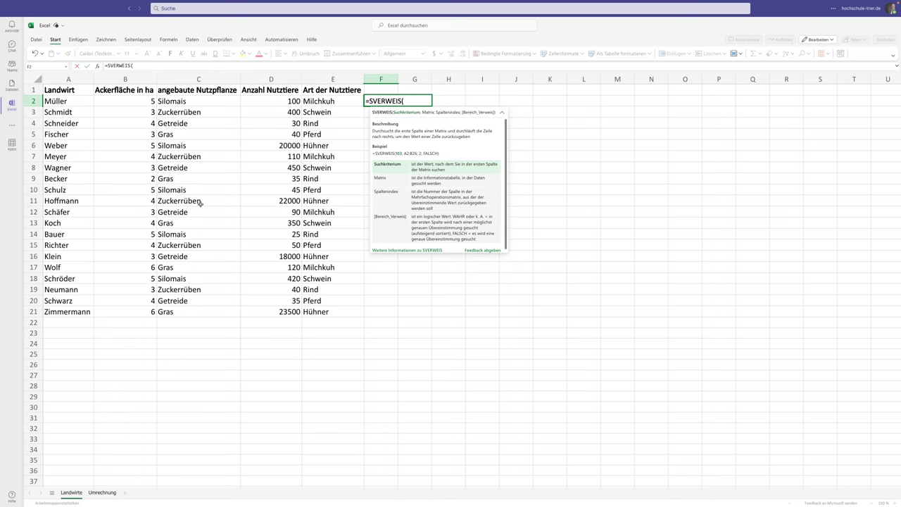
{"action": "scroll", "coordinate": [299, 148], "scroll_direction": "right", "scroll_amount": 1}
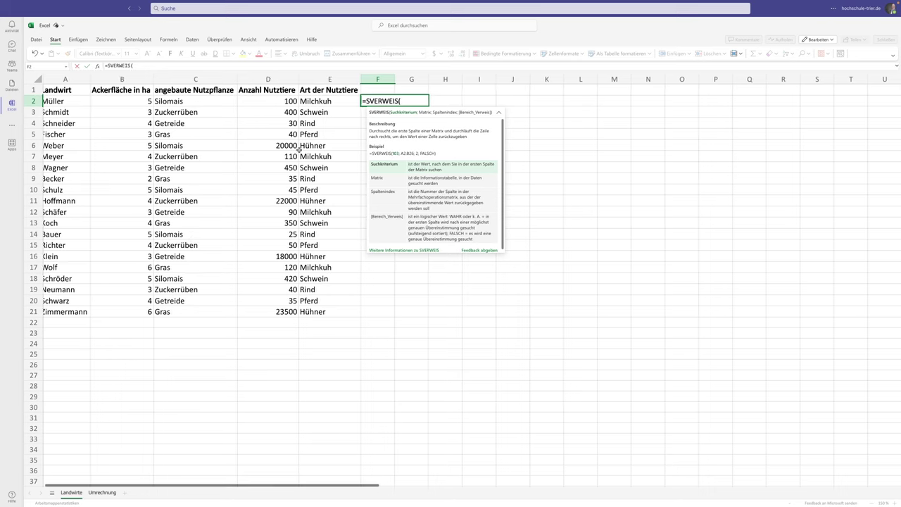
{"action": "scroll", "coordinate": [299, 148], "scroll_direction": "left", "scroll_amount": 1}
{"action": "type", "text": "\""}
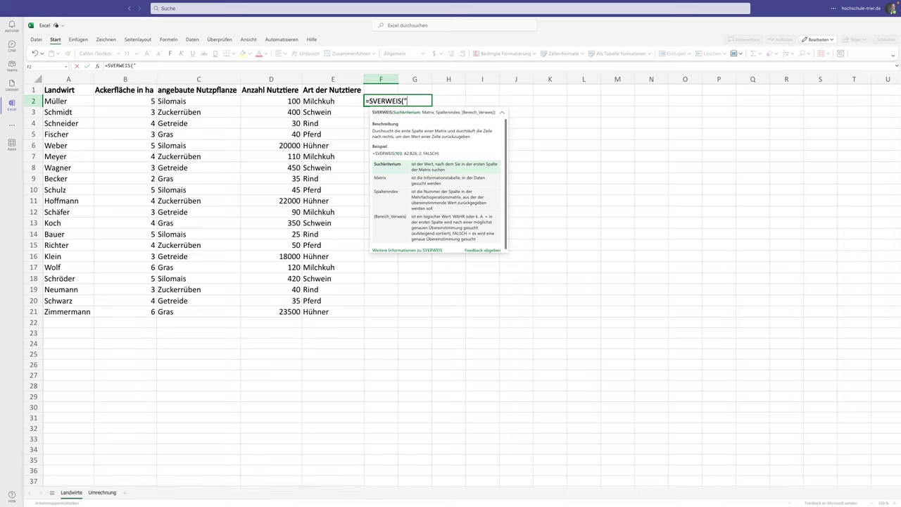
{"action": "type", "text": "Schulz\";"}
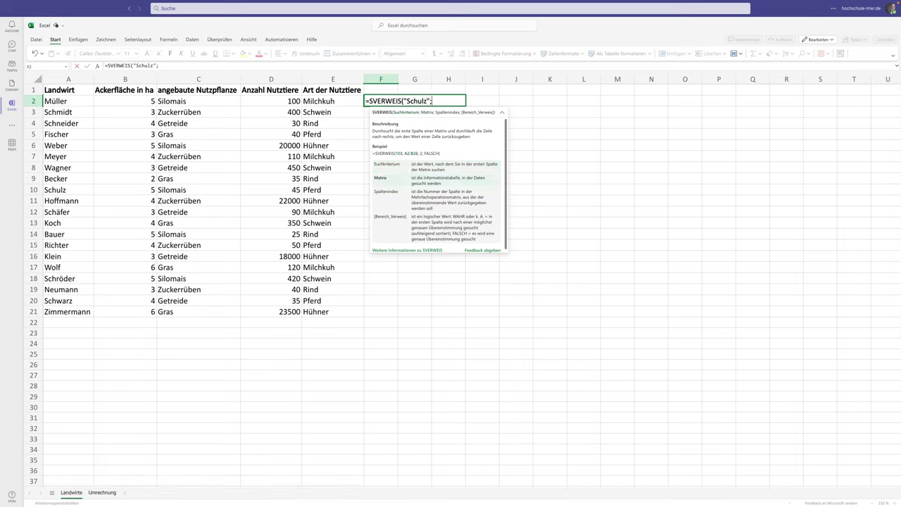
- Complete F2 as =SVERWEIS("Schulz";A2:E21;3;FALSCH) so it returns Silomais
{"action": "left_click", "coordinate": [65, 100]}
{"action": "left_click_drag", "start_coordinate": [64, 100], "coordinate": [316, 310]}
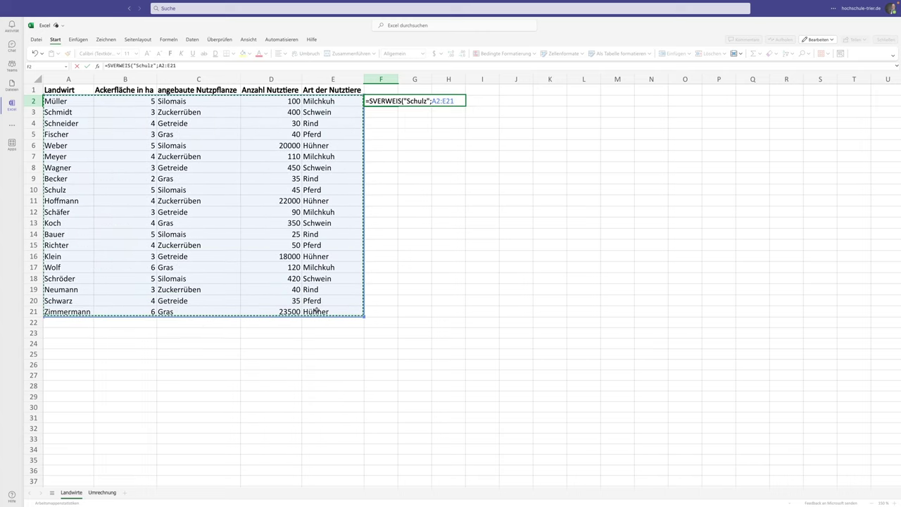
{"action": "type", "text": ";"}
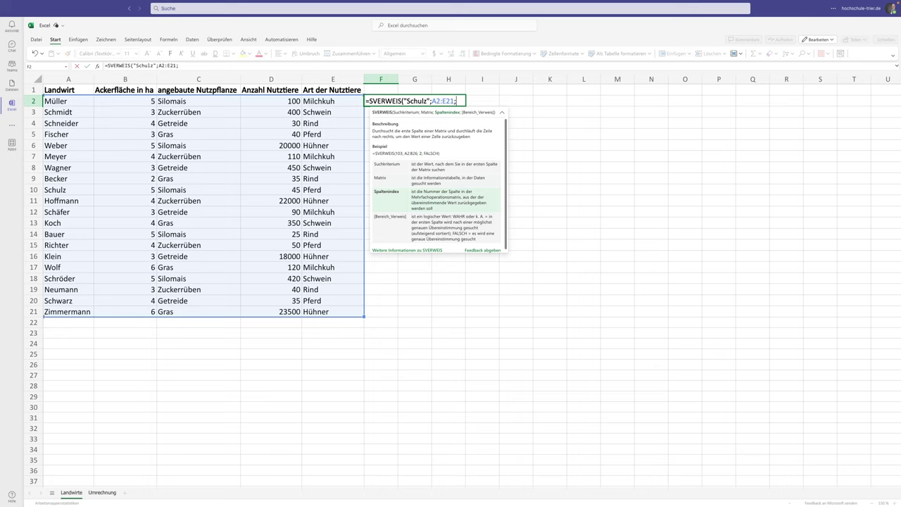
{"action": "type", "text": "3;"}
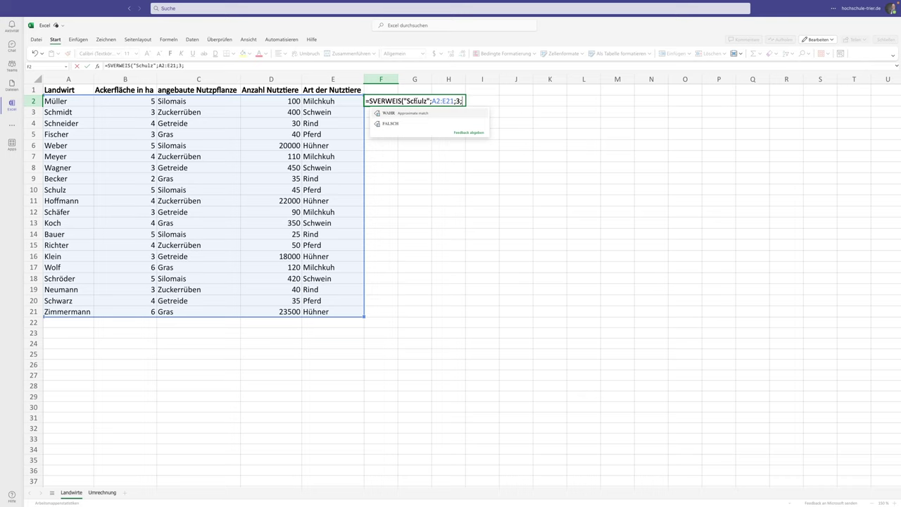
{"action": "type", "text": "FALSCH)"}
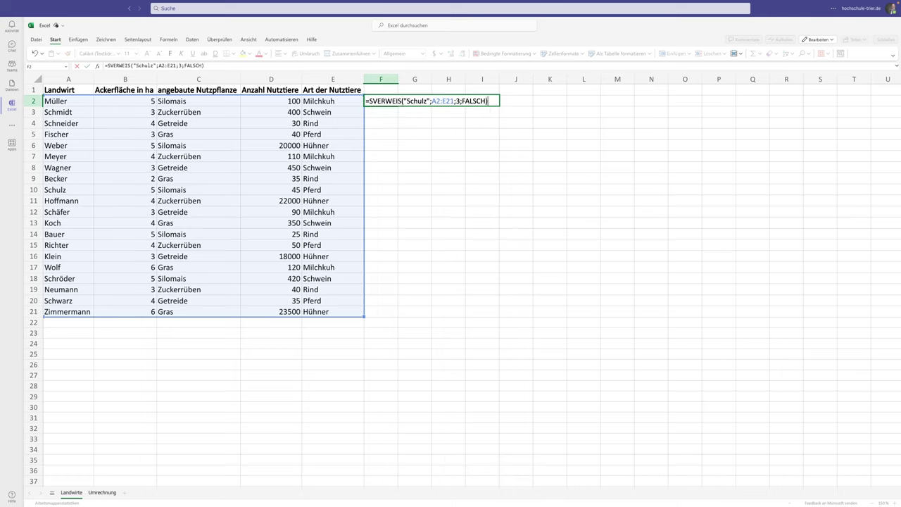
{"action": "left_click", "coordinate": [476, 101]}
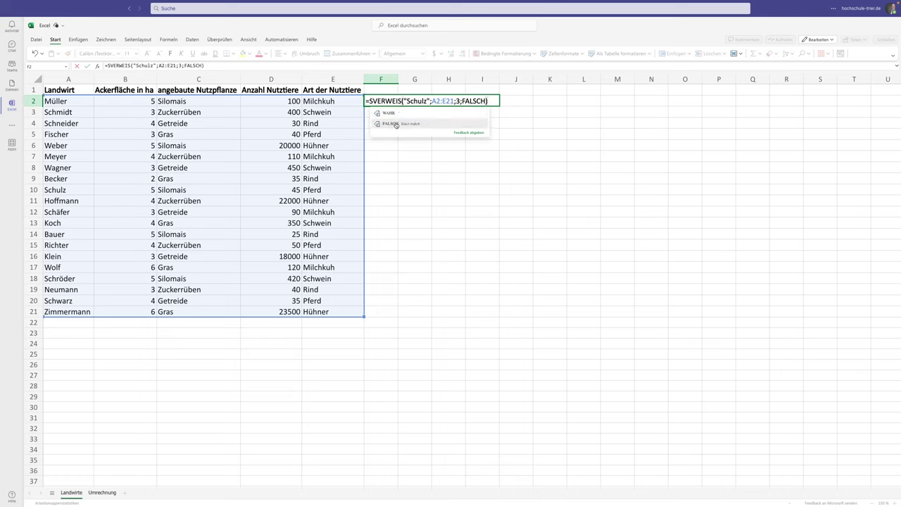
{"action": "left_click_drag", "start_coordinate": [407, 100], "coordinate": [428, 101]}
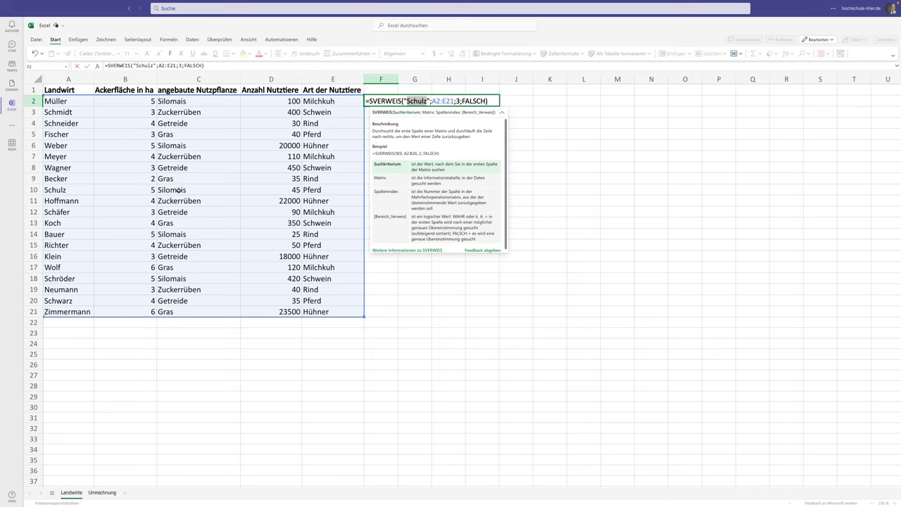
{"action": "key", "text": "Return"}
- Move the lookup from F2 to G2 and change its search name from Schulz to Meyer
{"action": "left_click", "coordinate": [389, 97]}
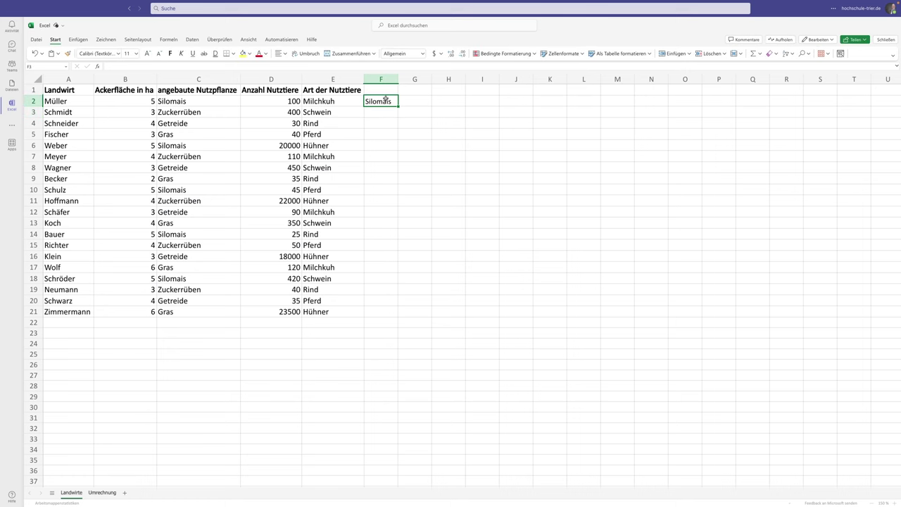
{"action": "left_click_drag", "start_coordinate": [389, 94], "coordinate": [412, 99]}
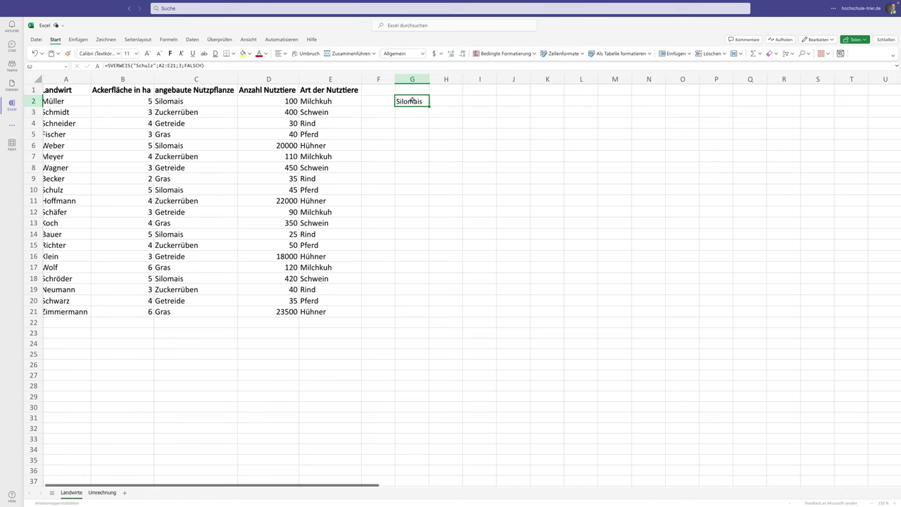
{"action": "double_click", "coordinate": [412, 99]}
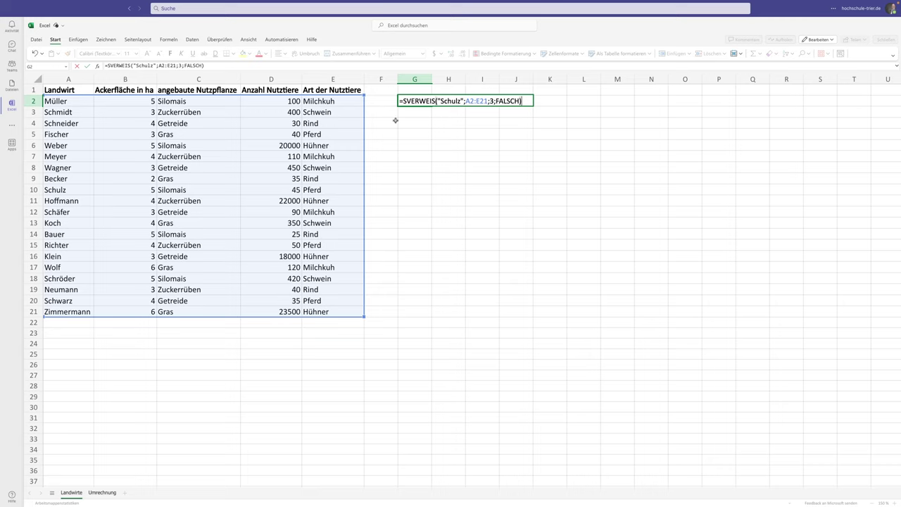
{"action": "double_click", "coordinate": [451, 101]}
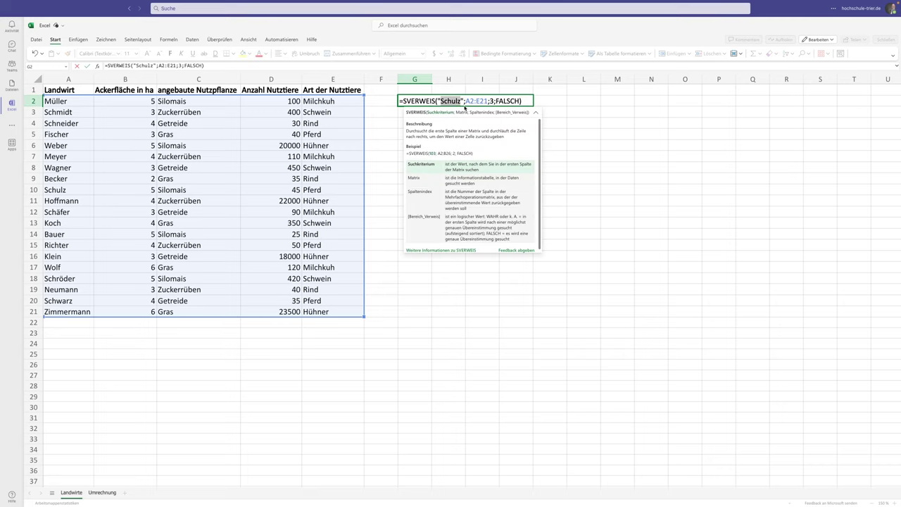
{"action": "type", "text": "Meyer"}
{"action": "key", "text": "Return"}
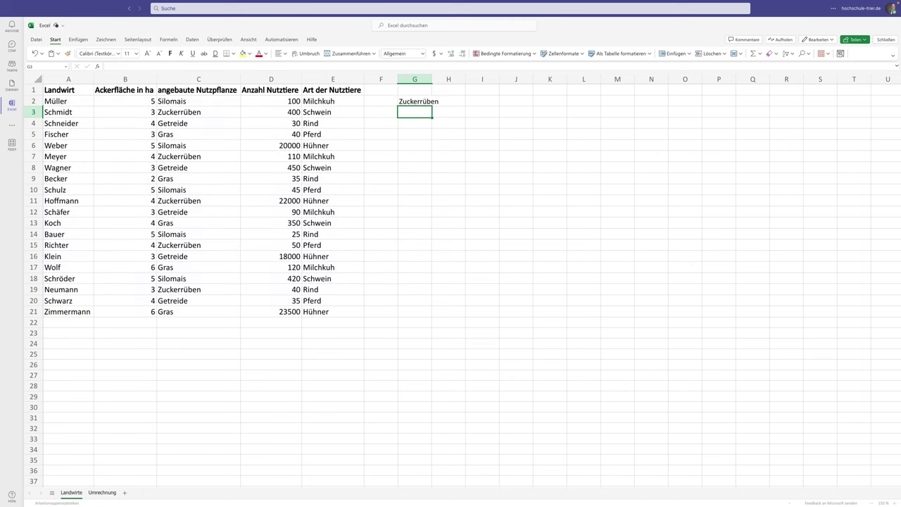
- Copy G2's lookup formula into G4
{"action": "double_click", "coordinate": [415, 102]}
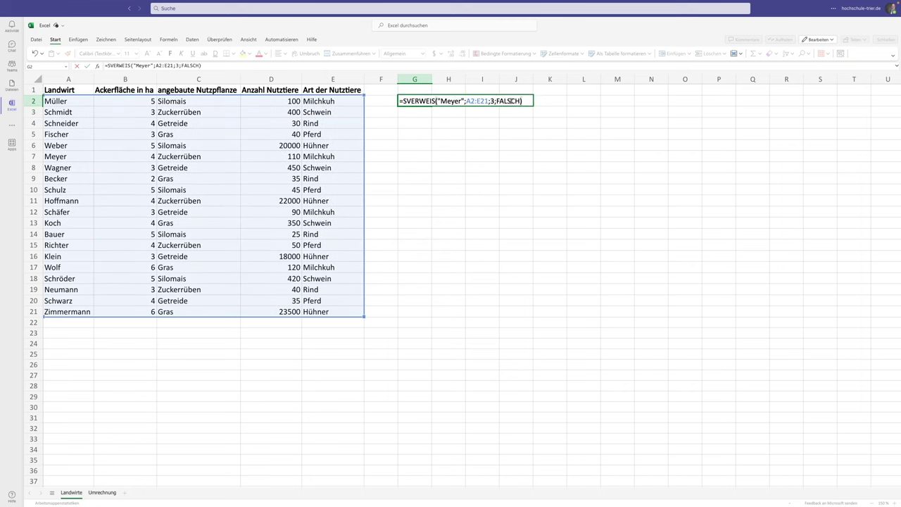
{"action": "left_click_drag", "start_coordinate": [496, 101], "coordinate": [521, 102]}
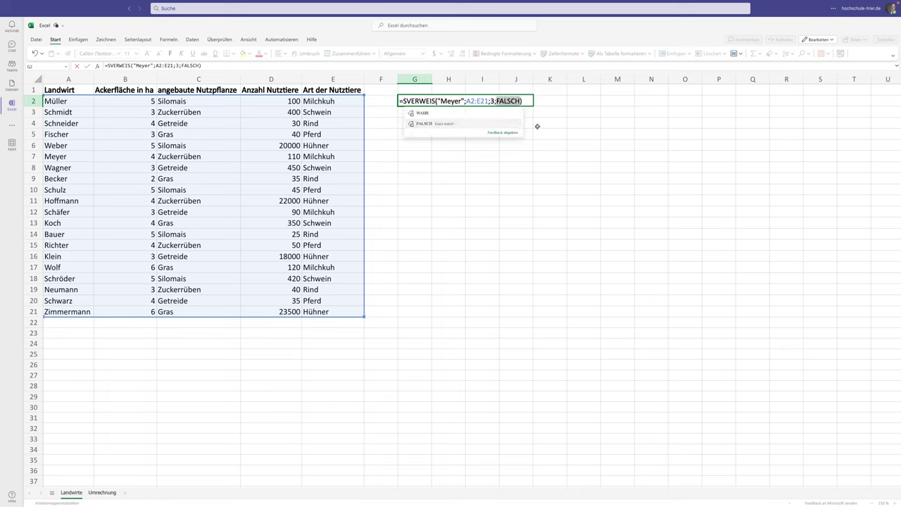
{"action": "key", "text": "Escape"}
{"action": "key", "text": "Escape"}
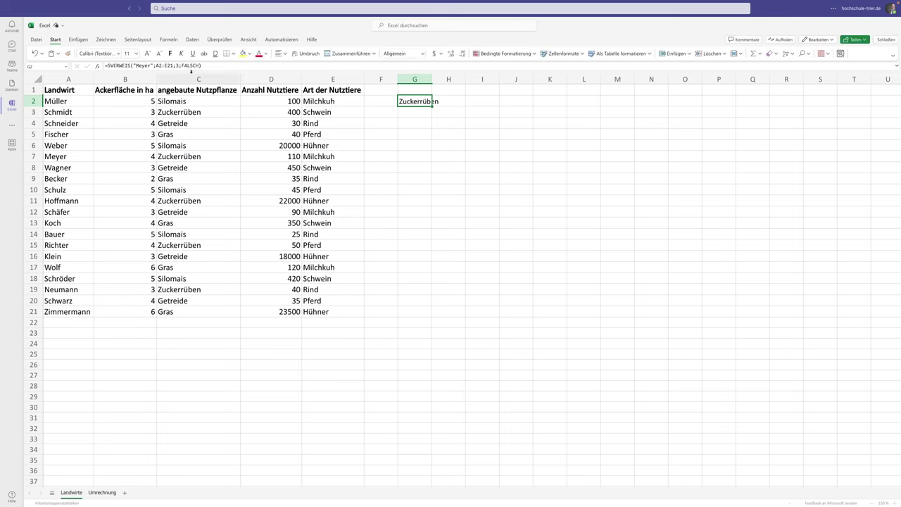
{"action": "left_click_drag", "start_coordinate": [200, 66], "coordinate": [96, 65]}
{"action": "key", "text": "ctrl+c"}
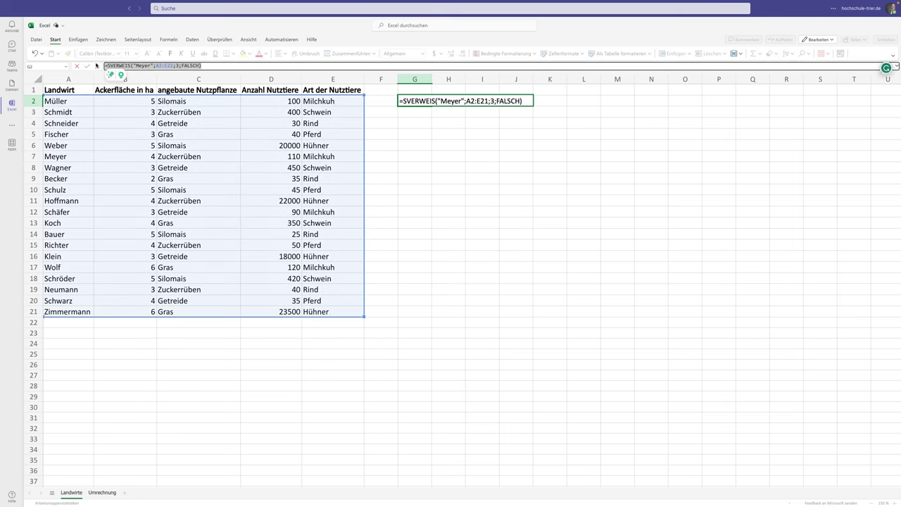
{"action": "key", "text": "Return"}
{"action": "key", "text": "Return"}
{"action": "key", "text": "ctrl+v"}
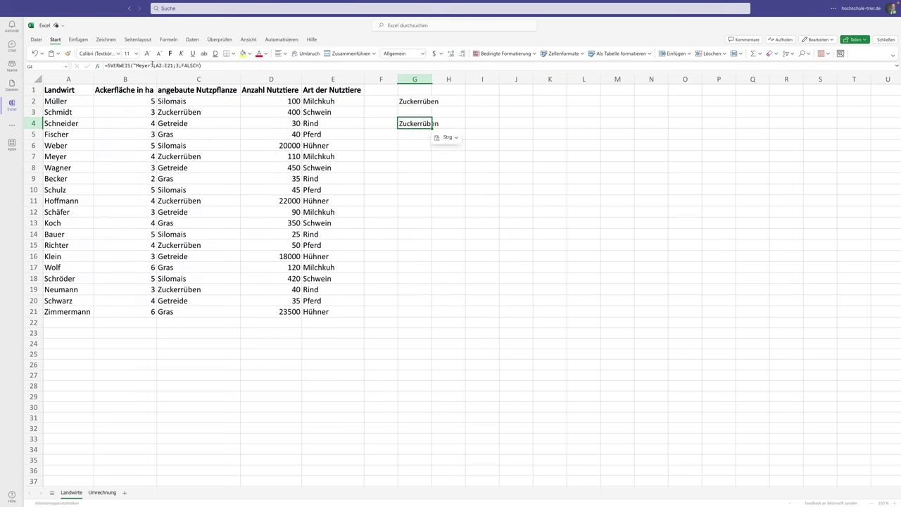
{"action": "double_click", "coordinate": [182, 66]}
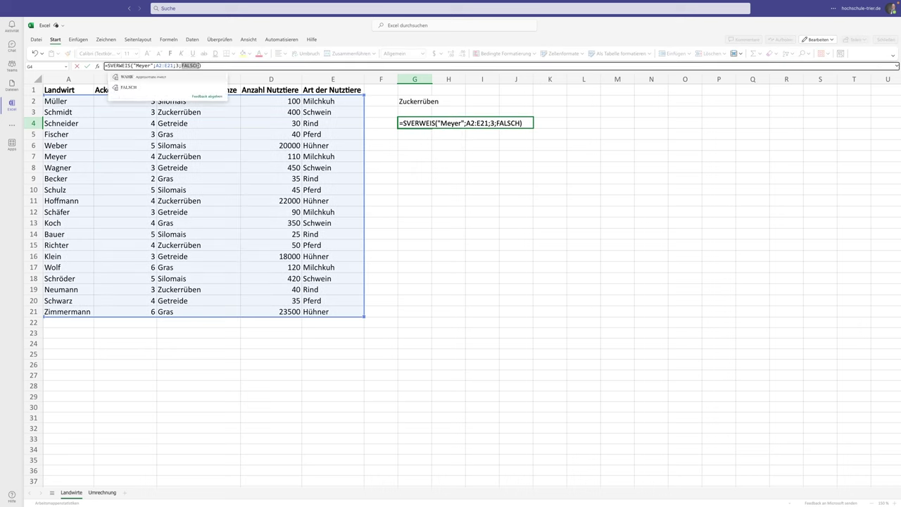
- Change G4's match argument from FALSCH to WAHR so it returns Getreide
{"action": "type", "text": "WAHR"}
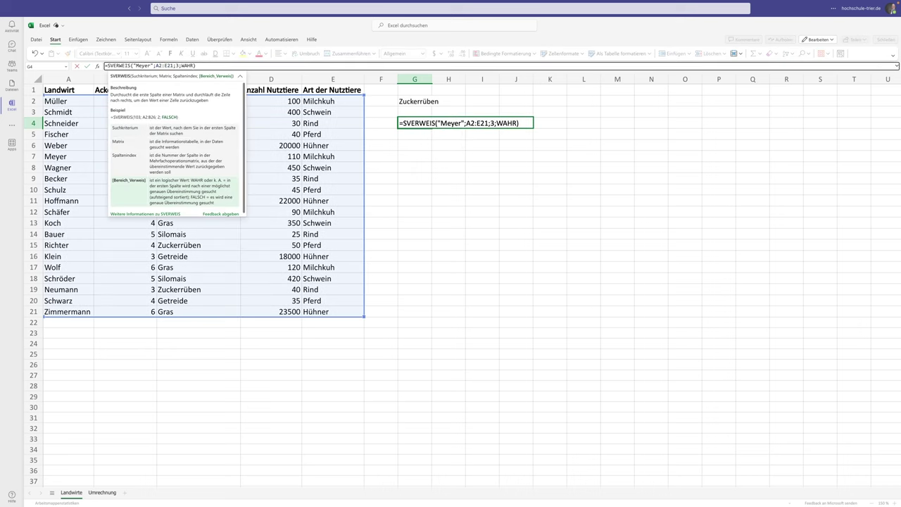
{"action": "key", "text": "Return"}
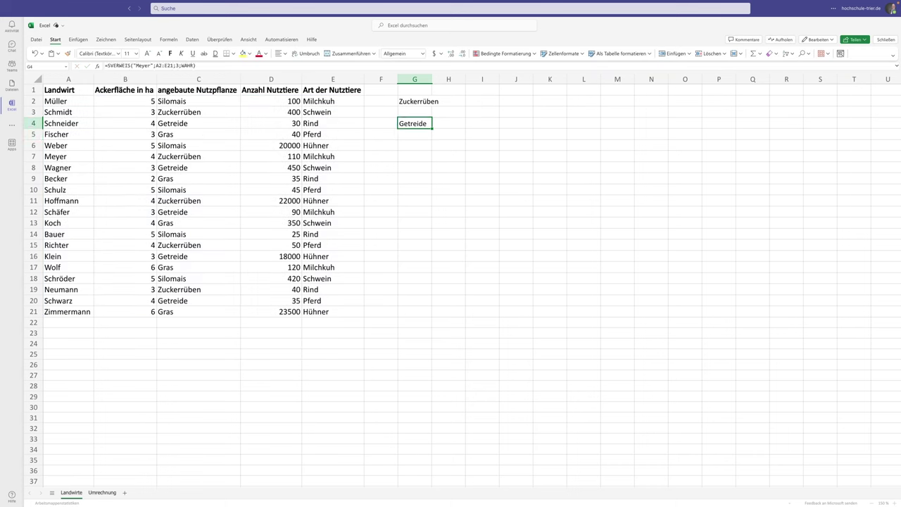
{"action": "double_click", "coordinate": [412, 127]}
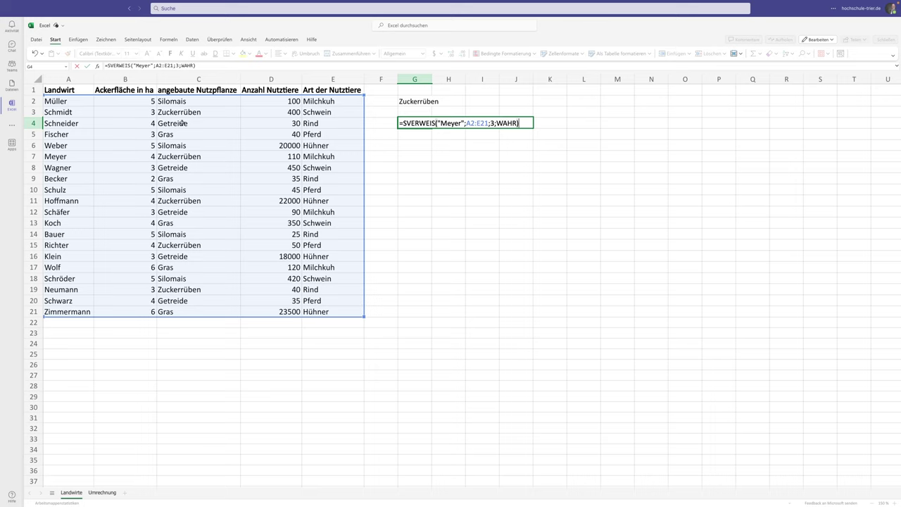
{"action": "left_click_drag", "start_coordinate": [497, 124], "coordinate": [518, 124]}
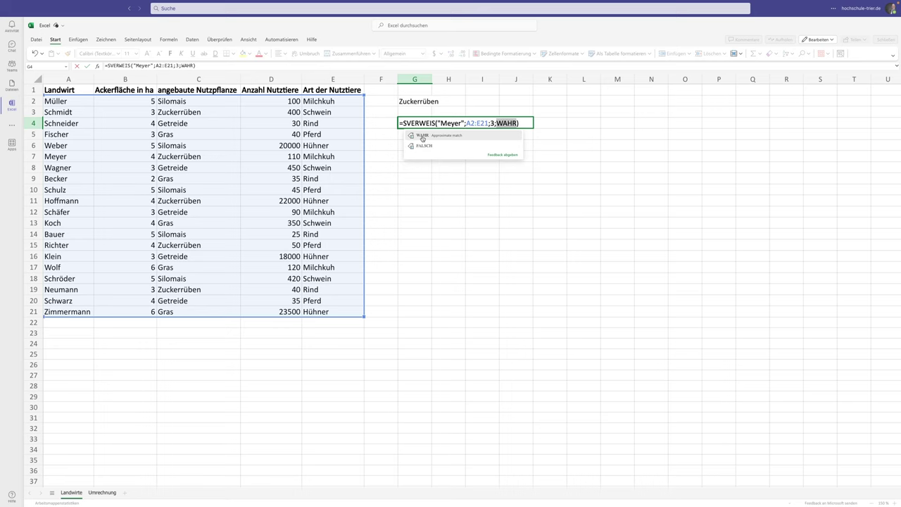
- Review G2's formula, leaving its FALSCH exact match unchanged
{"action": "left_click", "coordinate": [424, 145]}
{"action": "left_click", "coordinate": [425, 100]}
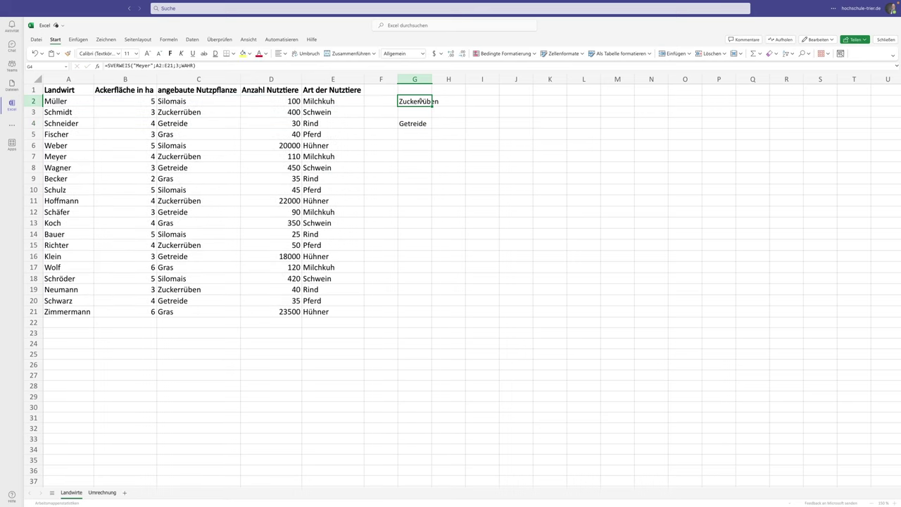
{"action": "double_click", "coordinate": [425, 101]}
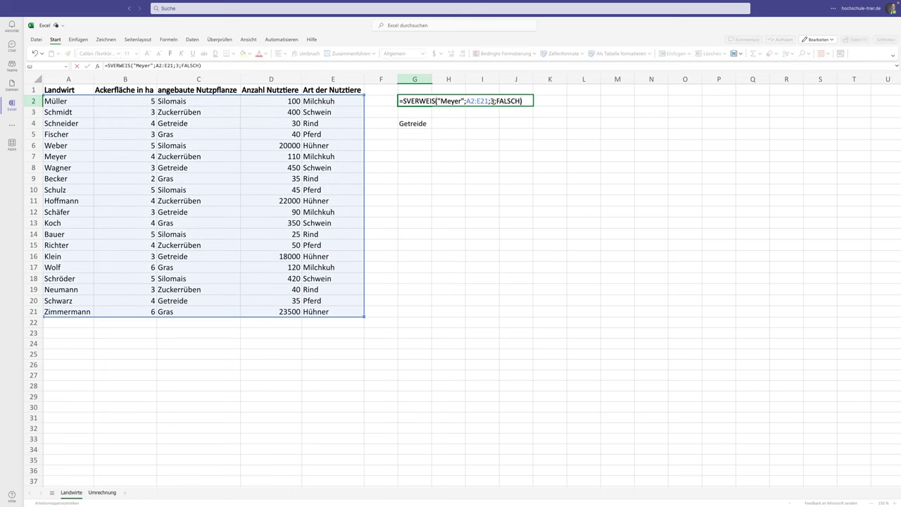
{"action": "left_click_drag", "start_coordinate": [496, 101], "coordinate": [516, 101]}
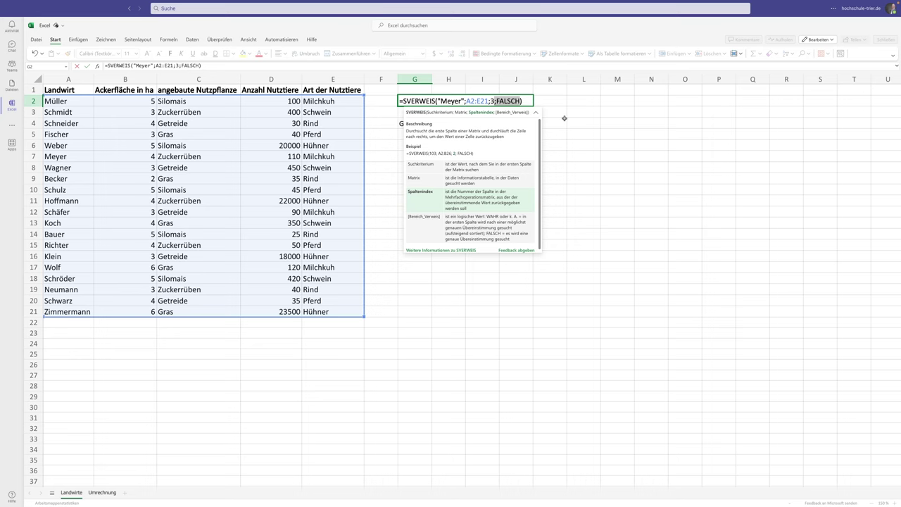
{"action": "key", "text": "Escape"}
{"action": "left_click", "coordinate": [420, 142]}
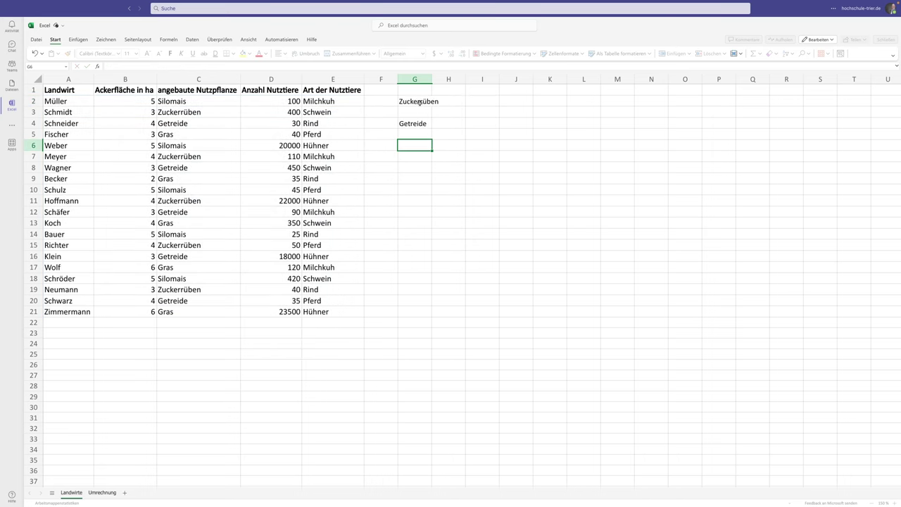
{"action": "left_click_drag", "start_coordinate": [414, 103], "coordinate": [419, 130]}
{"action": "key", "text": "Delete"}
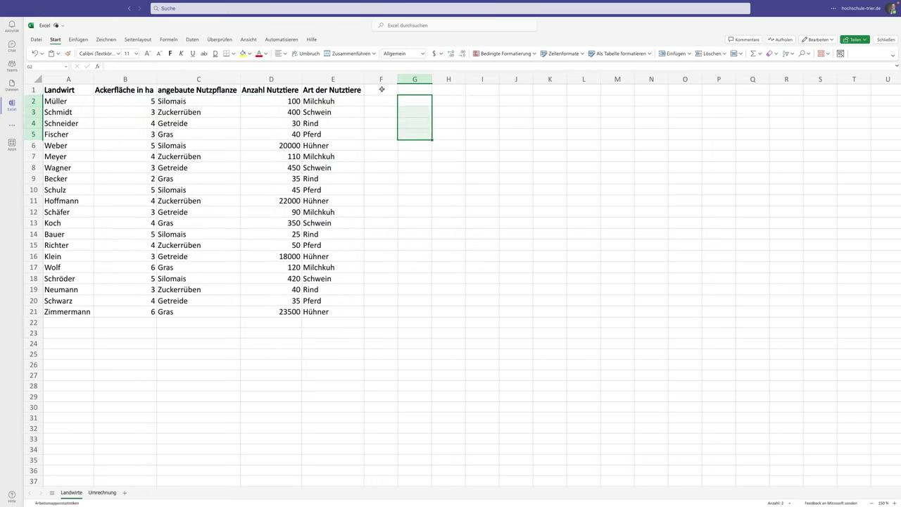
{"action": "left_click", "coordinate": [384, 90]}
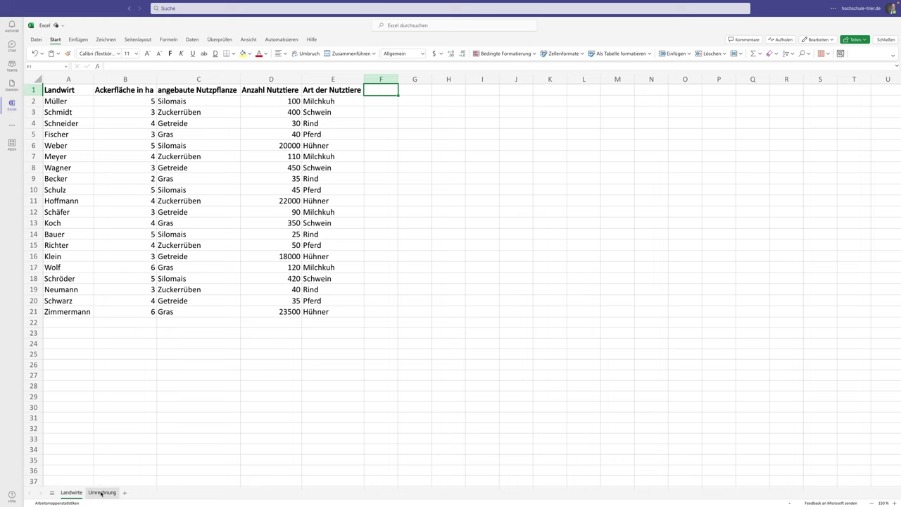
{"action": "left_click", "coordinate": [101, 493]}
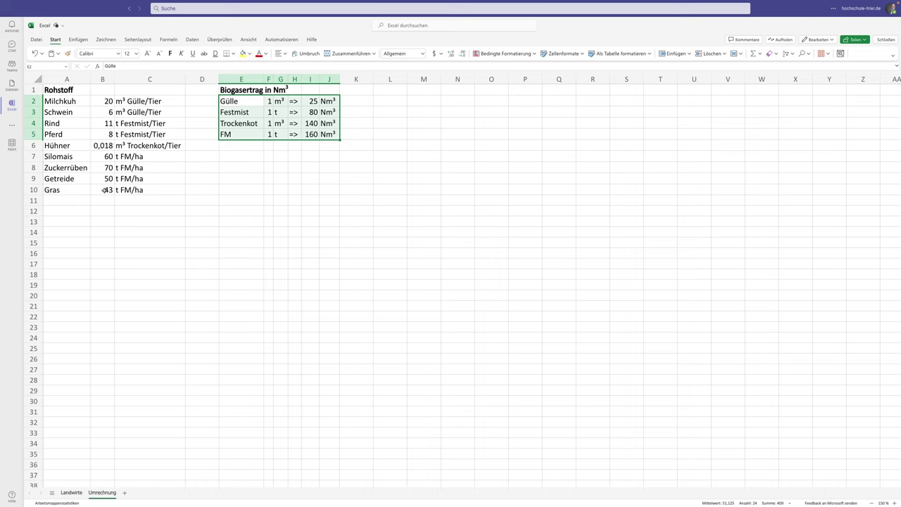
{"action": "left_click_drag", "start_coordinate": [104, 191], "coordinate": [140, 103]}
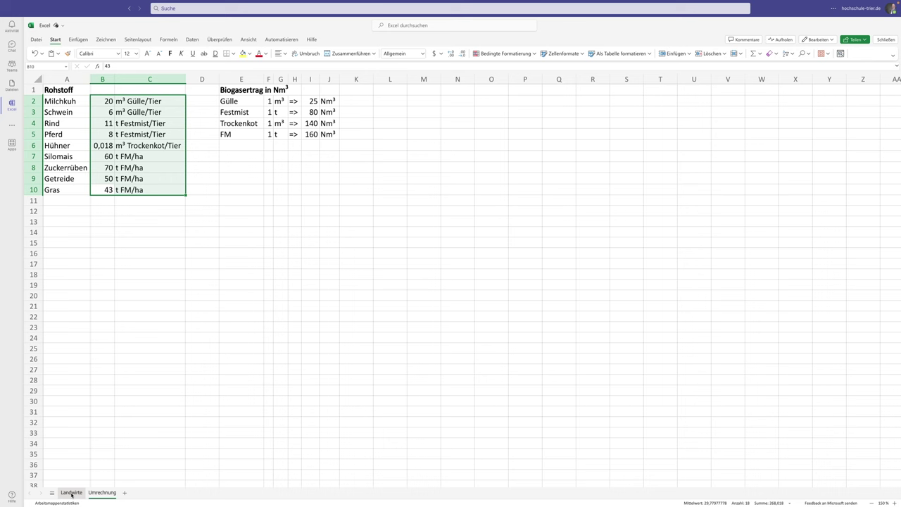
{"action": "left_click", "coordinate": [71, 494]}
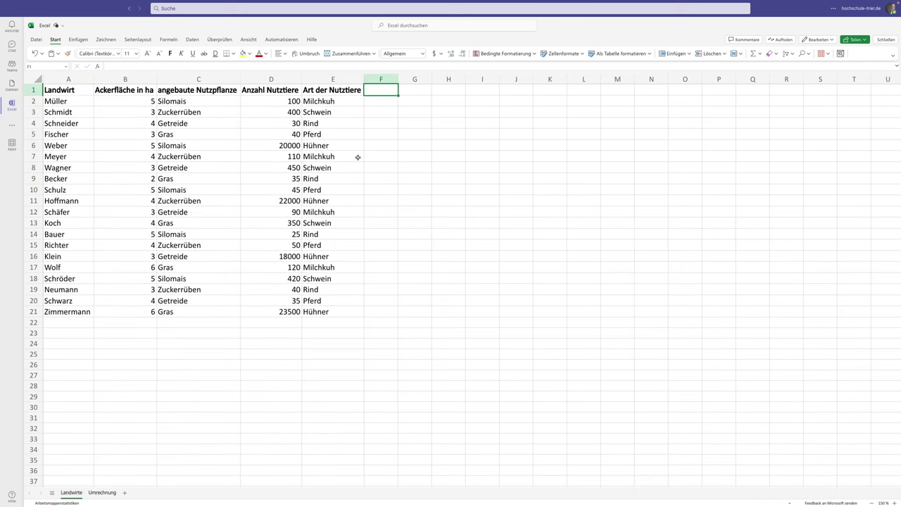
{"action": "left_click", "coordinate": [102, 493]}
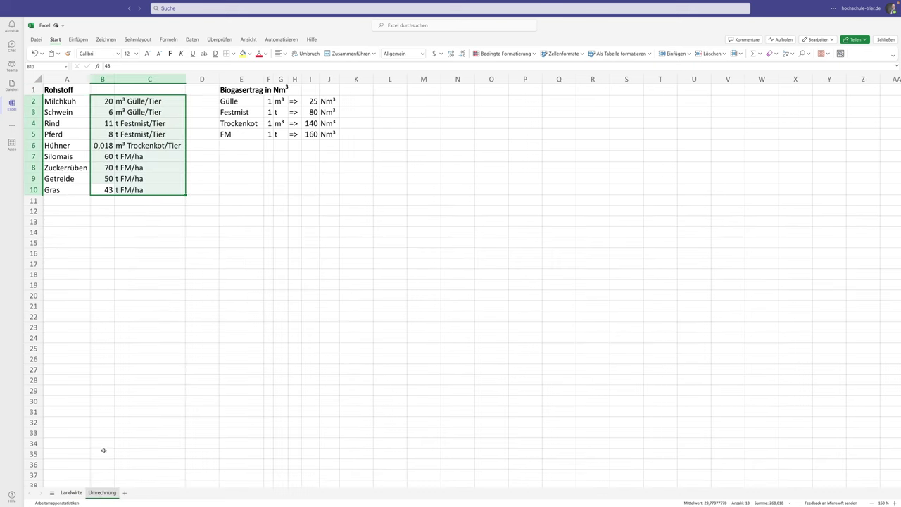
{"action": "left_click_drag", "start_coordinate": [103, 156], "coordinate": [104, 188]}
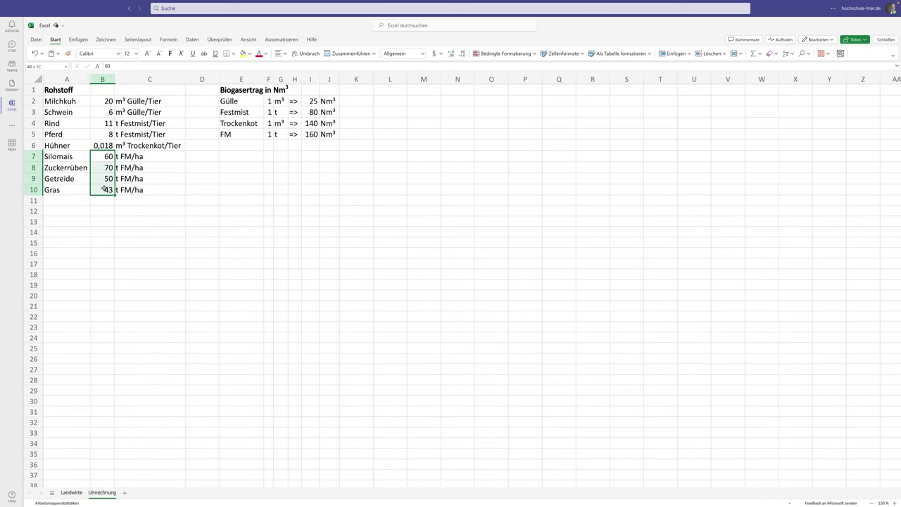
{"action": "left_click", "coordinate": [71, 492]}
- Enter the headers 'Menge Biomasse' in F1 and 'Einheit Biomasse' in G1
{"action": "type", "text": "Menge B"}
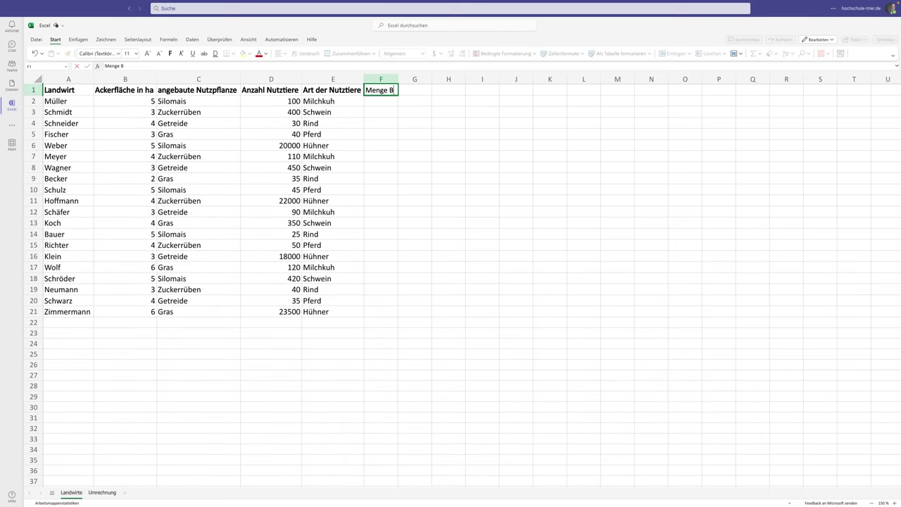
{"action": "type", "text": "iomasse"}
{"action": "key", "text": "Tab"}
{"action": "type", "text": "Ein"}
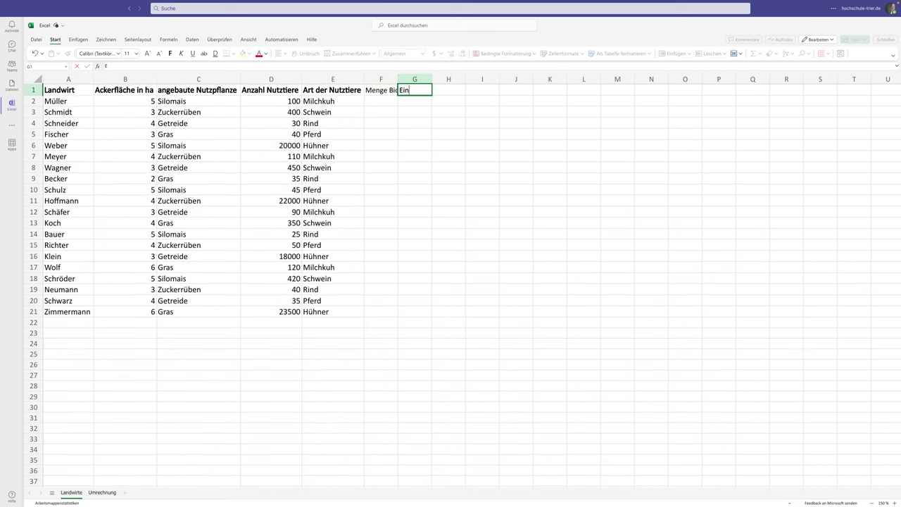
{"action": "type", "text": "heit M bio"}
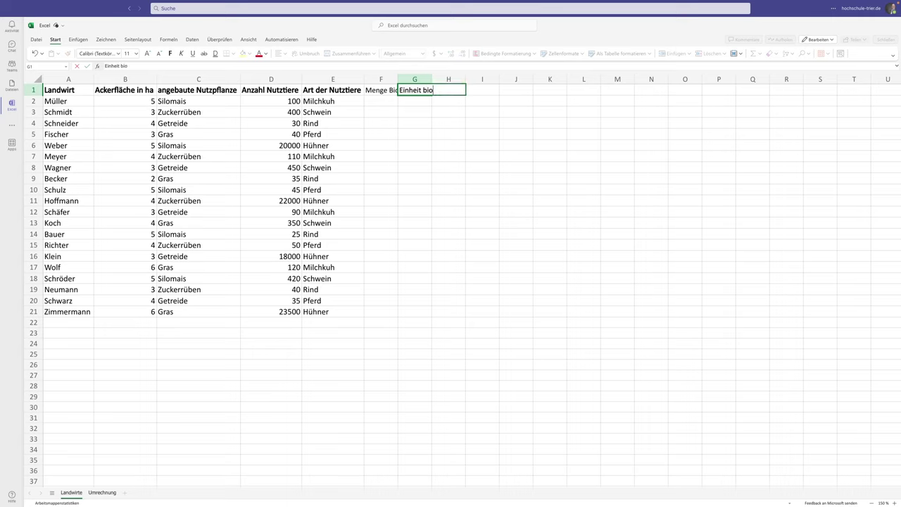
{"action": "key", "text": "BackSpace"}
{"action": "key", "text": "BackSpace"}
{"action": "key", "text": "BackSpace"}
{"action": "type", "text": "Biomasse"}
{"action": "key", "text": "Return"}
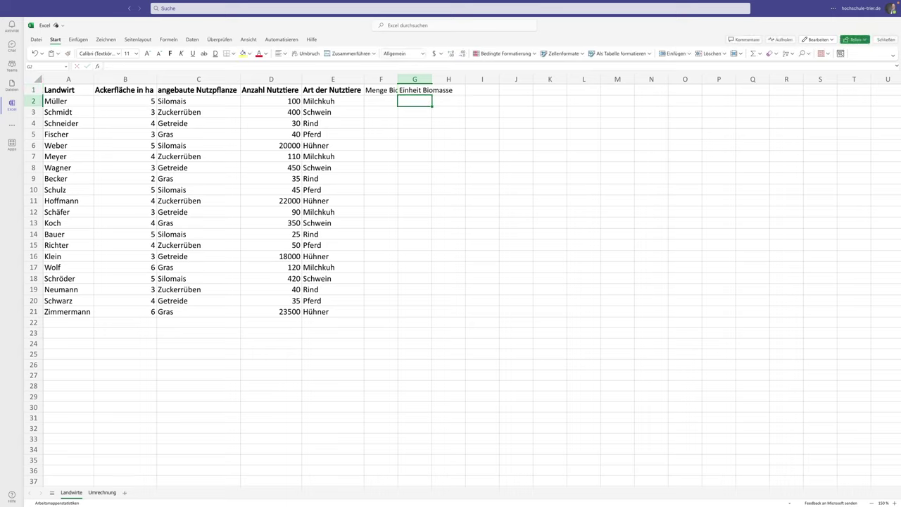
- Widen columns F and G to fit the new headers
{"action": "left_click_drag", "start_coordinate": [391, 78], "coordinate": [400, 79]}
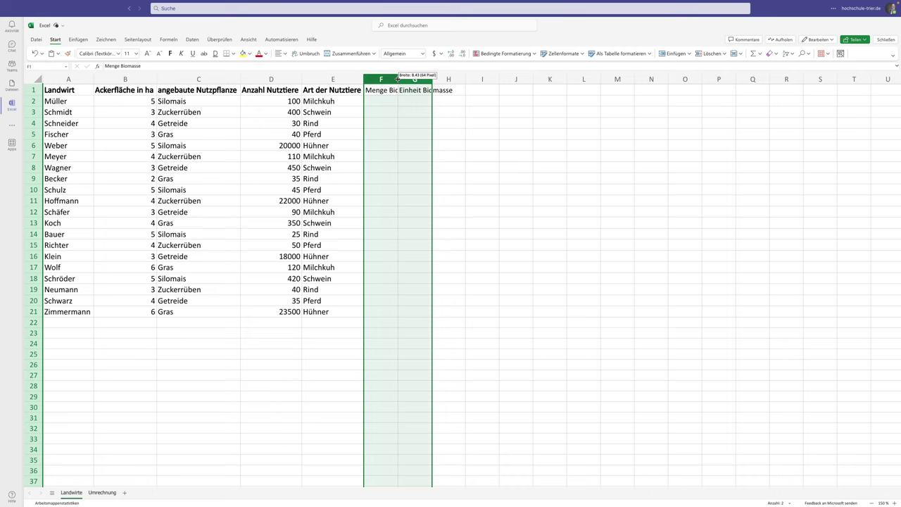
{"action": "left_click_drag", "start_coordinate": [398, 79], "coordinate": [423, 78]}
{"action": "left_click", "coordinate": [393, 100]}
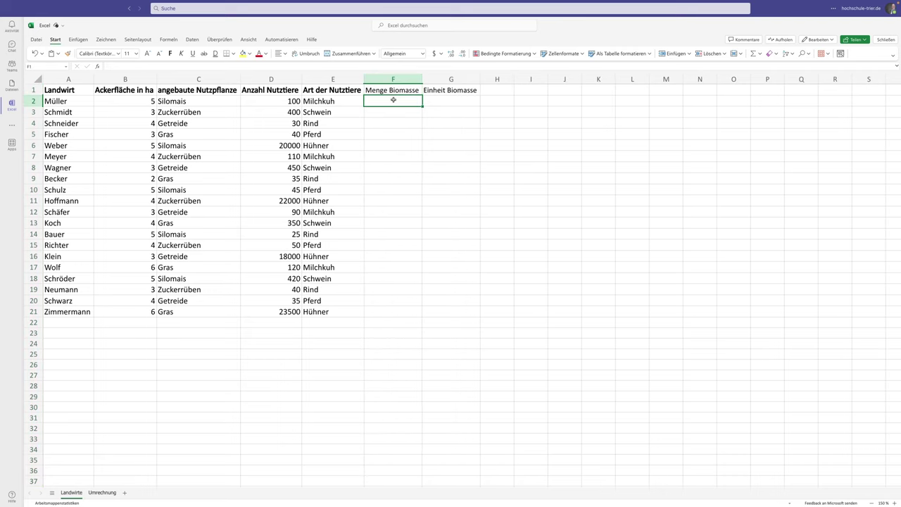
- Enter =SVERWEIS(C2;Umrechnung!$A$2:$C$10;2;FALSCH) in F2, returning 60 for Silomais
{"action": "type", "text": "="}
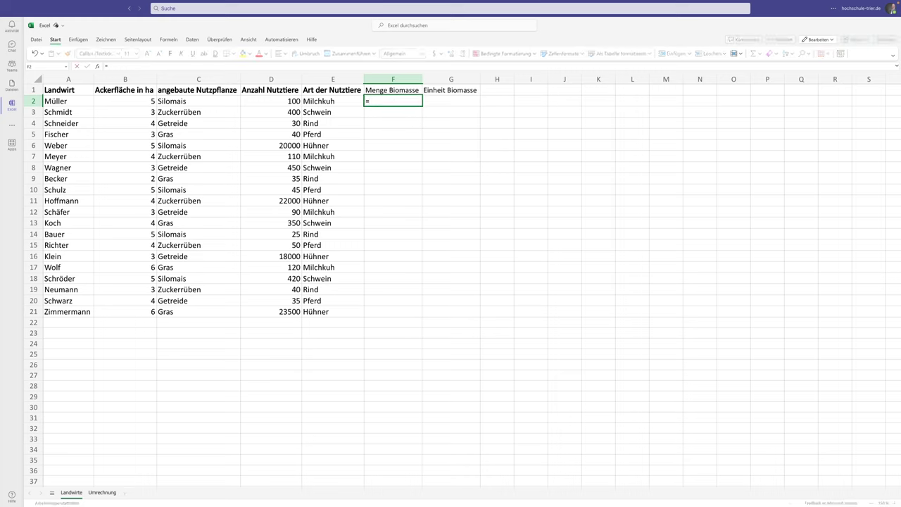
{"action": "type", "text": "SVERWE"}
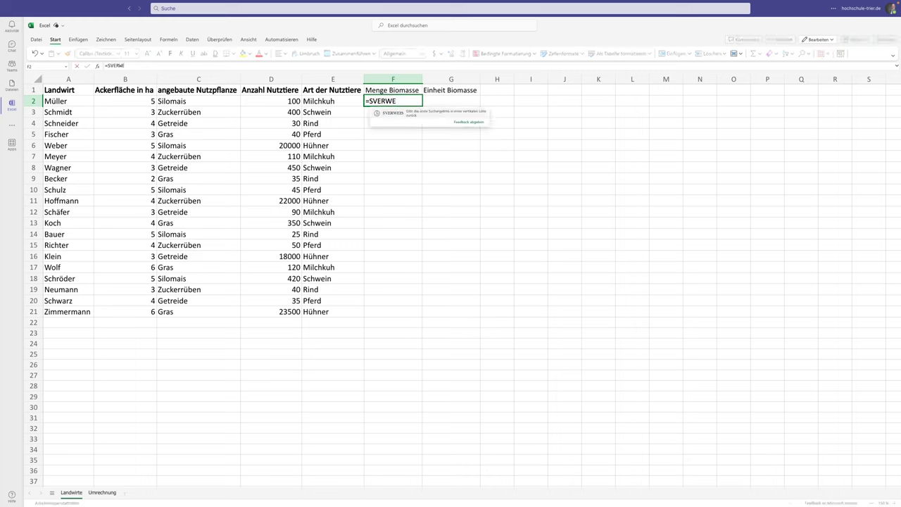
{"action": "type", "text": "IS("}
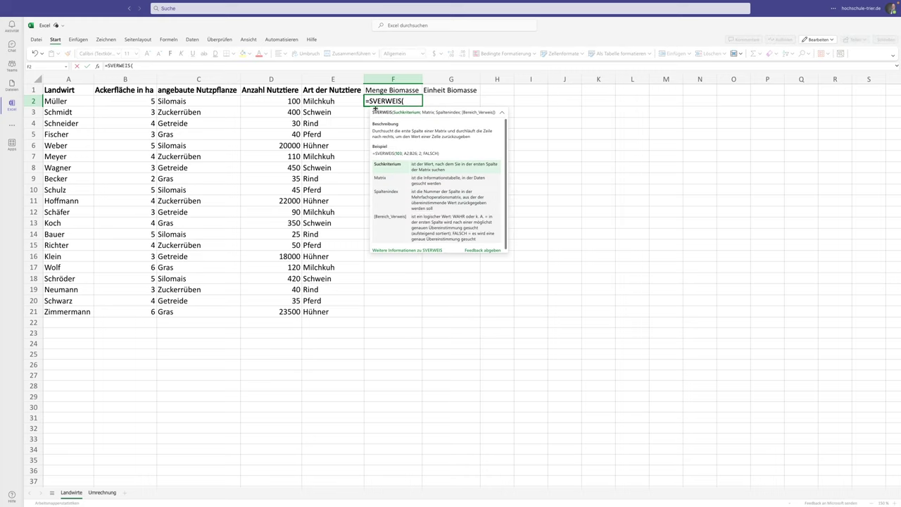
{"action": "left_click", "coordinate": [175, 100]}
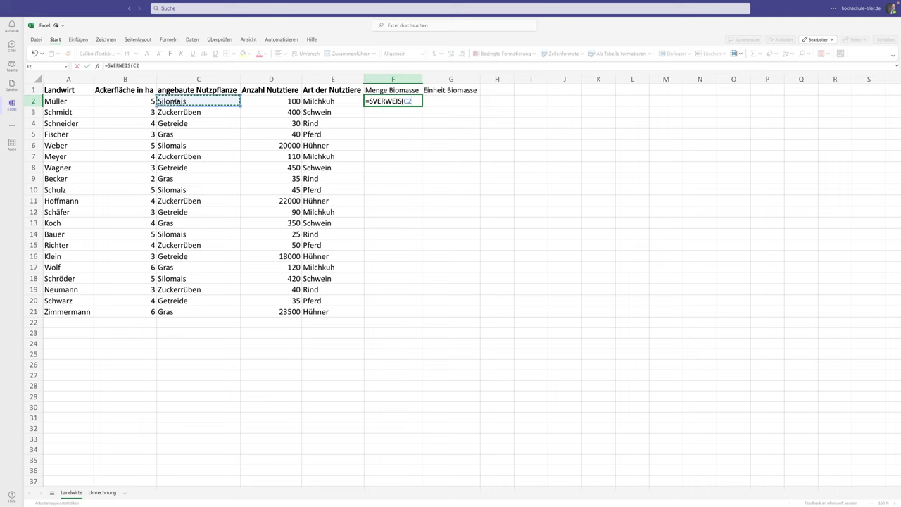
{"action": "type", "text": ";"}
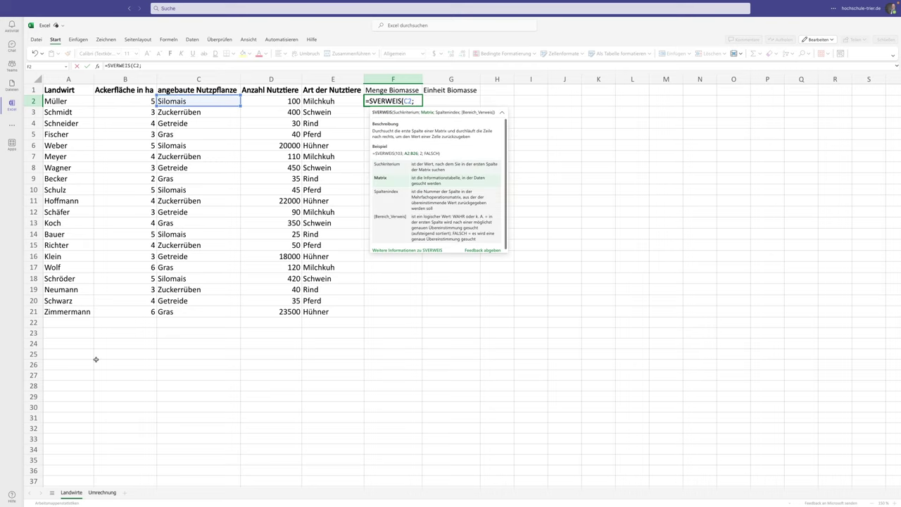
{"action": "left_click", "coordinate": [102, 492]}
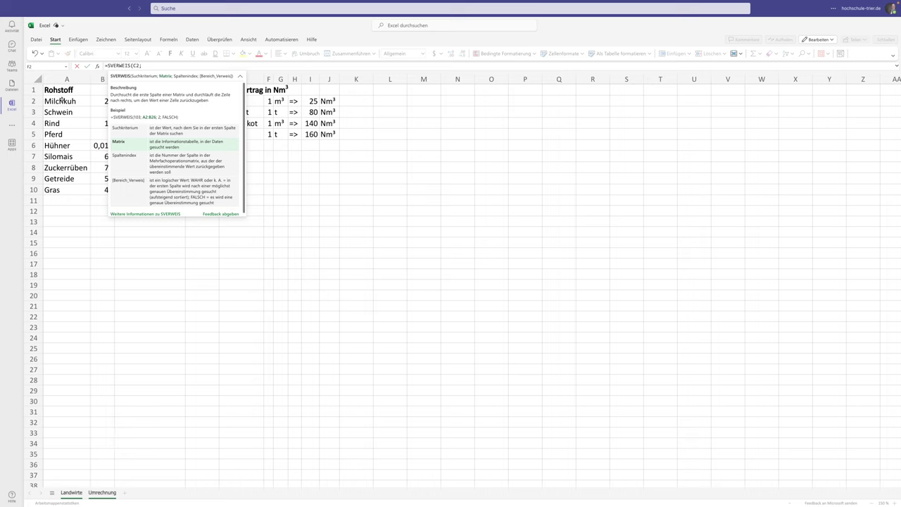
{"action": "left_click_drag", "start_coordinate": [53, 100], "coordinate": [141, 190]}
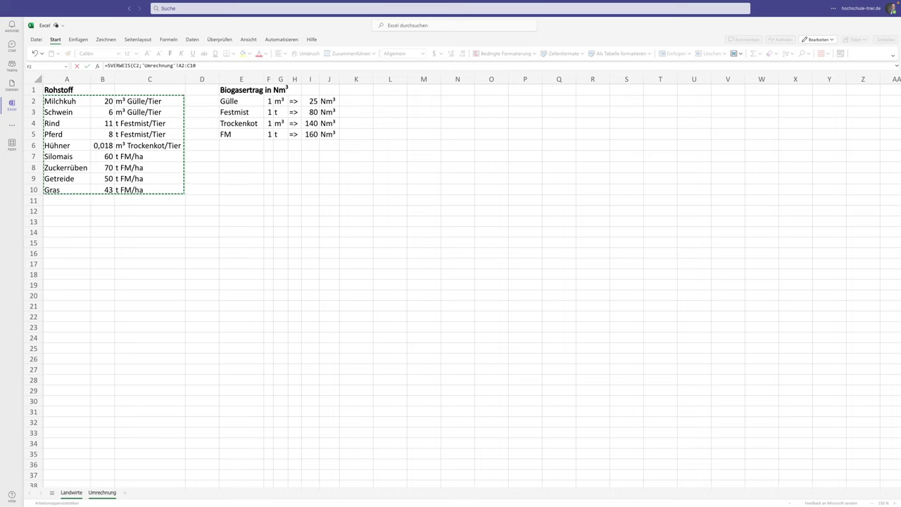
{"action": "key", "text": "F4"}
{"action": "type", "text": "$C$10;"}
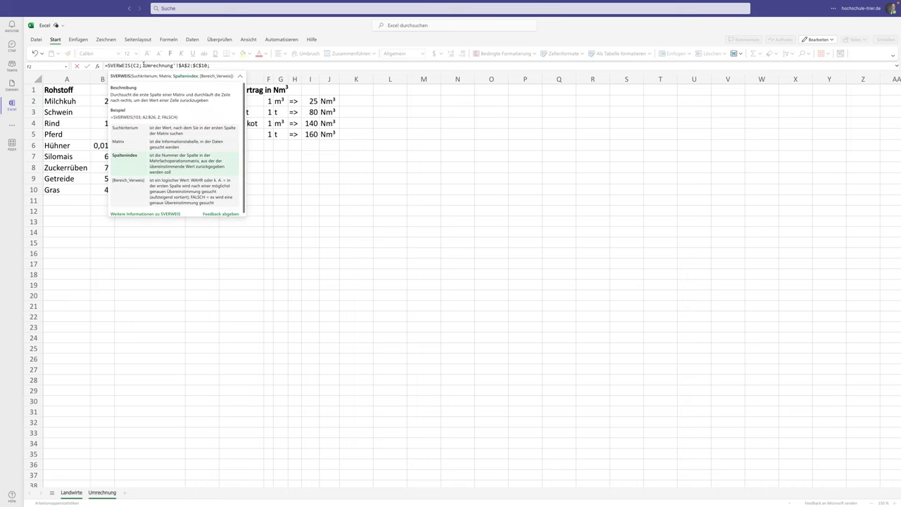
{"action": "left_click_drag", "start_coordinate": [141, 65], "coordinate": [170, 67]}
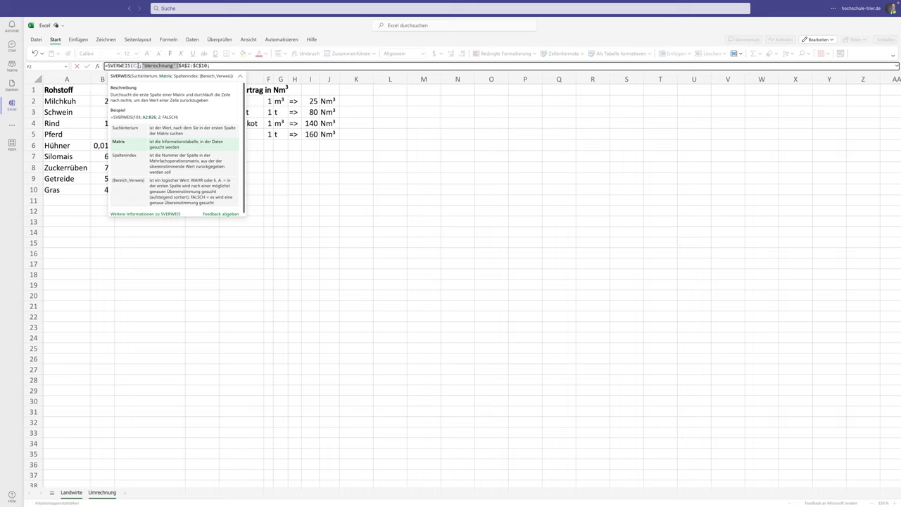
{"action": "type", "text": ";"}
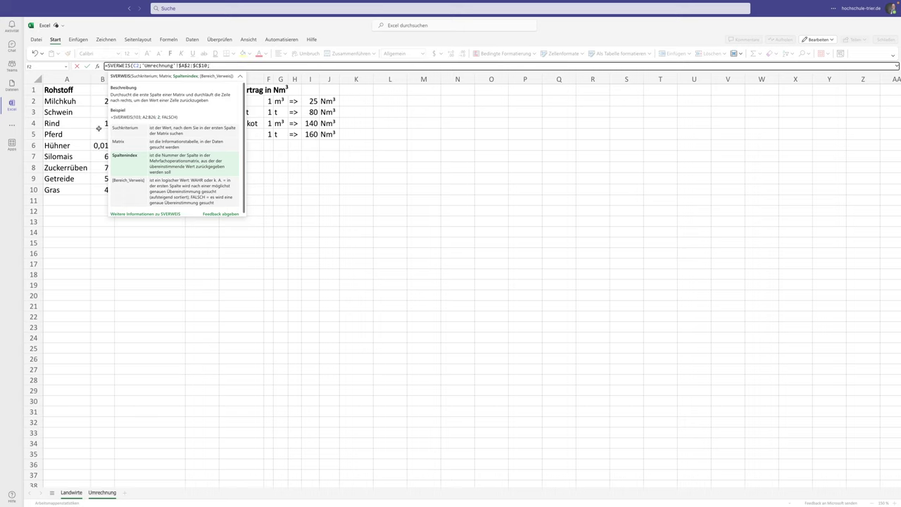
{"action": "type", "text": "2;FALSCH"}
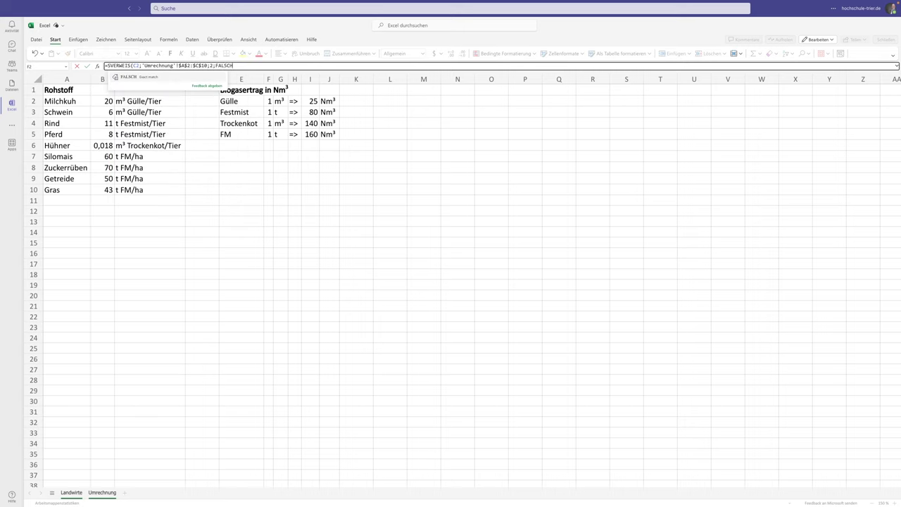
{"action": "key", "text": "Return"}
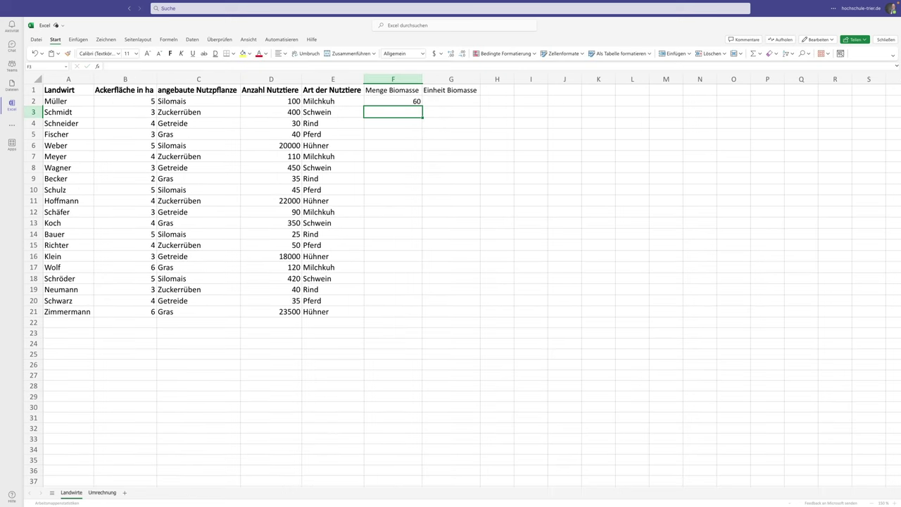
{"action": "left_click", "coordinate": [392, 101]}
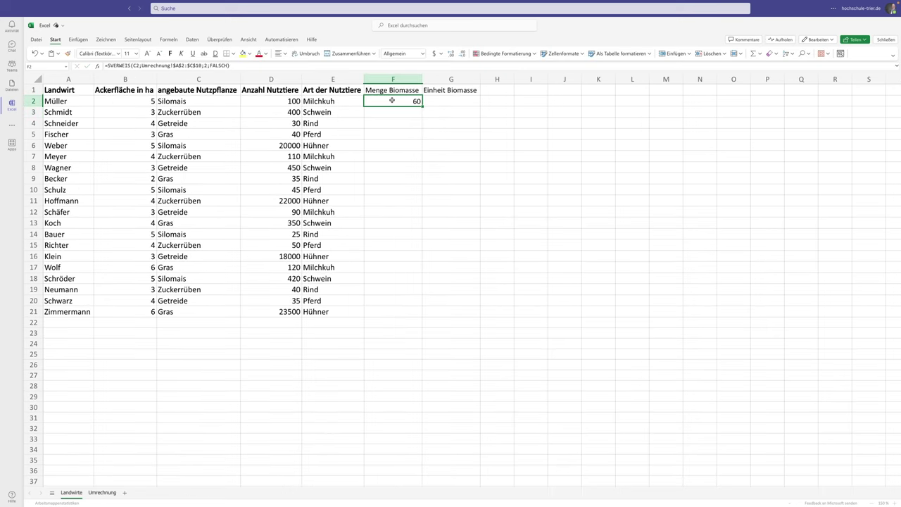
- Bold the F1:G1 headers and check Silomais's unit in the Umrechnung table
{"action": "left_click_drag", "start_coordinate": [392, 91], "coordinate": [451, 90]}
{"action": "left_click", "coordinate": [170, 54]}
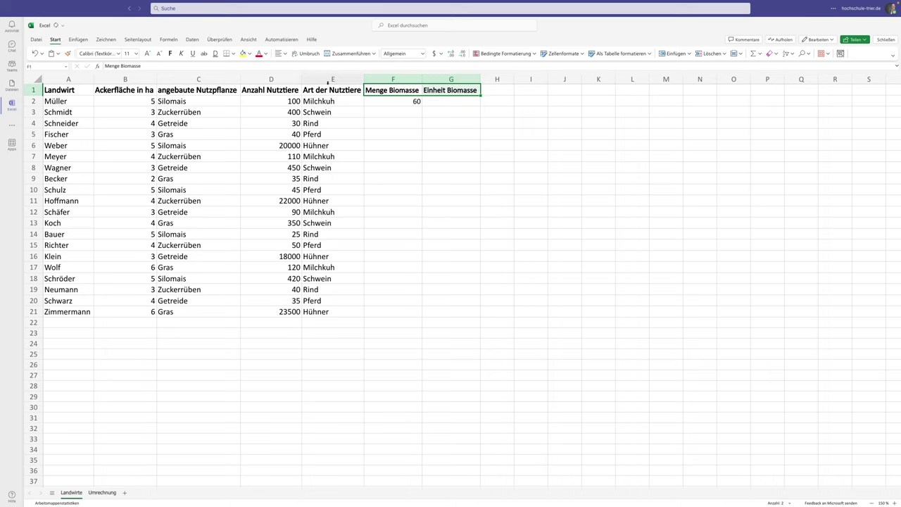
{"action": "left_click", "coordinate": [402, 101]}
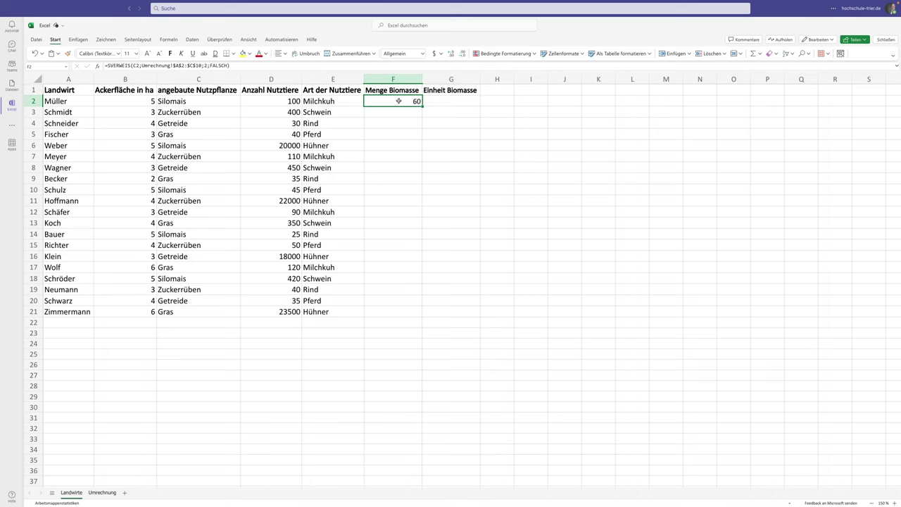
{"action": "left_click", "coordinate": [171, 101]}
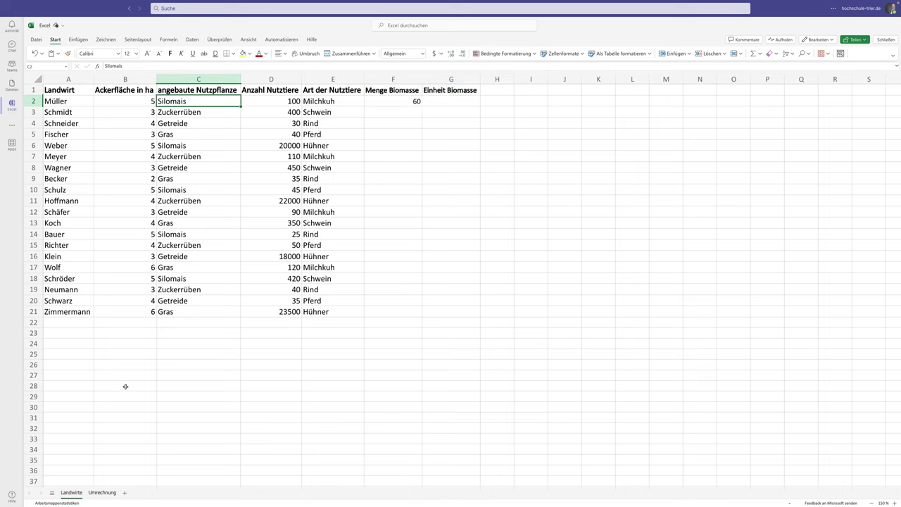
{"action": "left_click", "coordinate": [102, 492]}
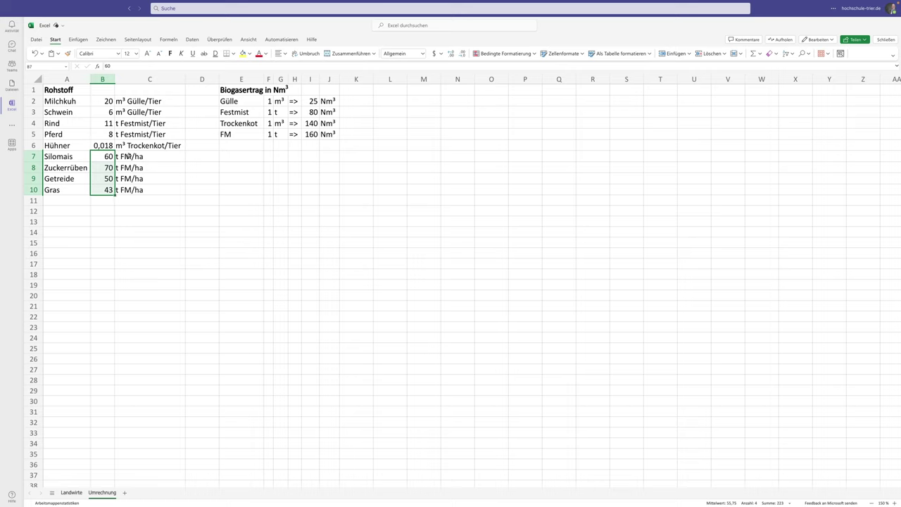
{"action": "left_click", "coordinate": [130, 156]}
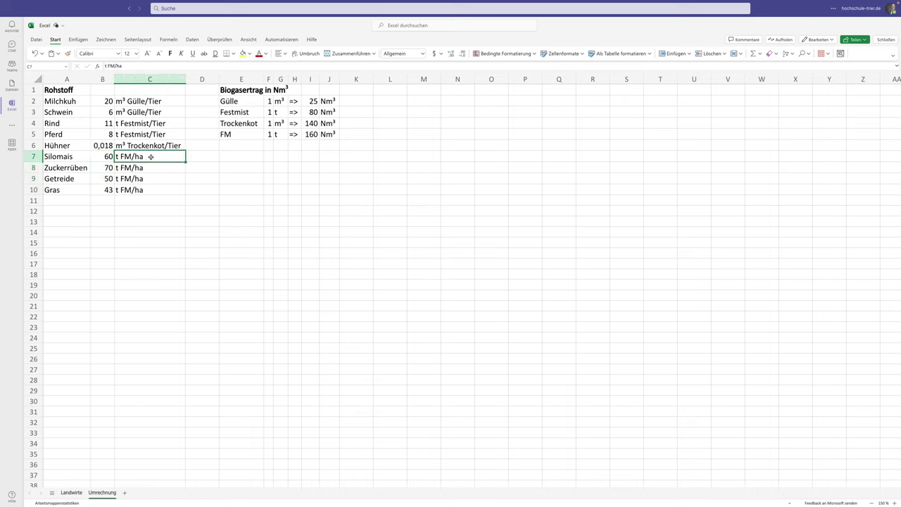
{"action": "left_click", "coordinate": [71, 493]}
- Copy F2's lookup into G2 and change its column index to 3 to return the unit
{"action": "left_click", "coordinate": [413, 101]}
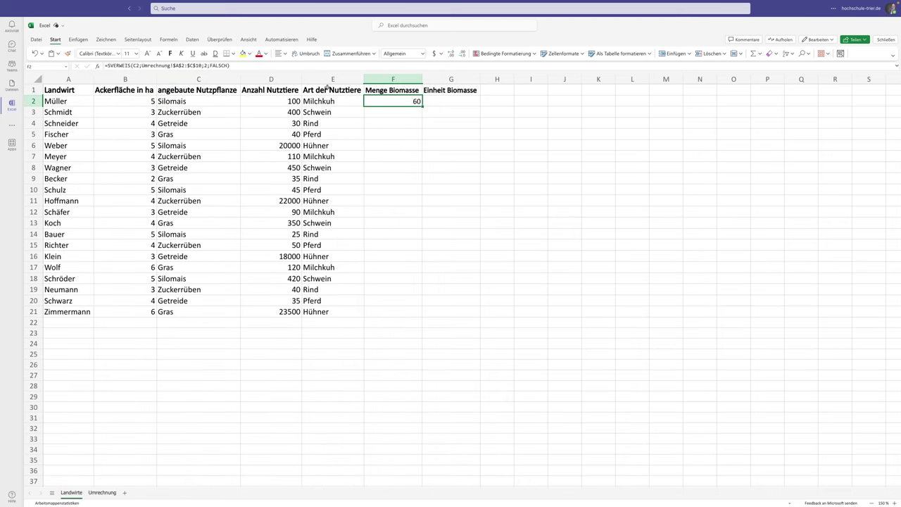
{"action": "left_click", "coordinate": [260, 65]}
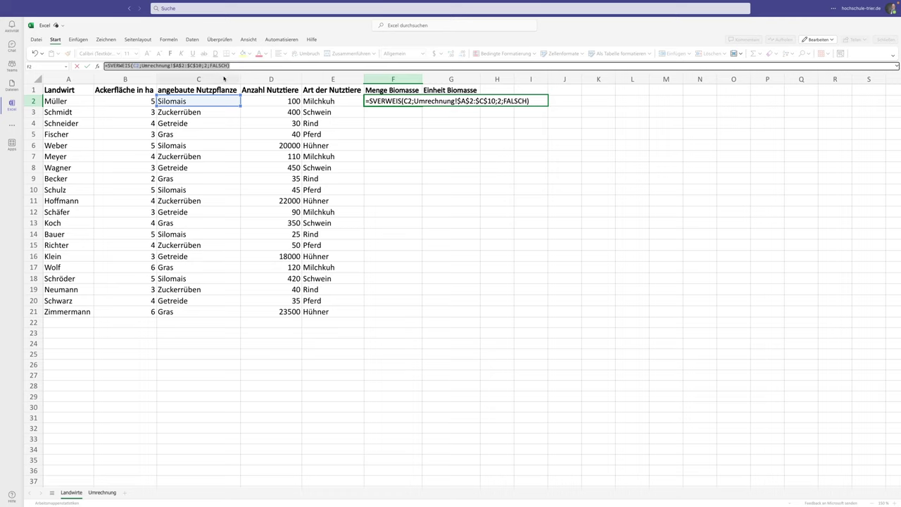
{"action": "key", "text": "Tab"}
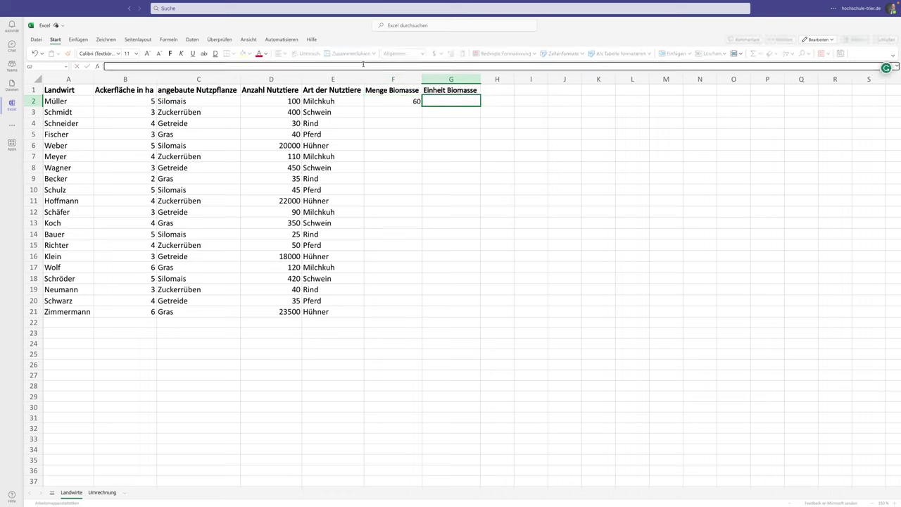
{"action": "key", "text": "ctrl+v"}
{"action": "key", "text": "Return"}
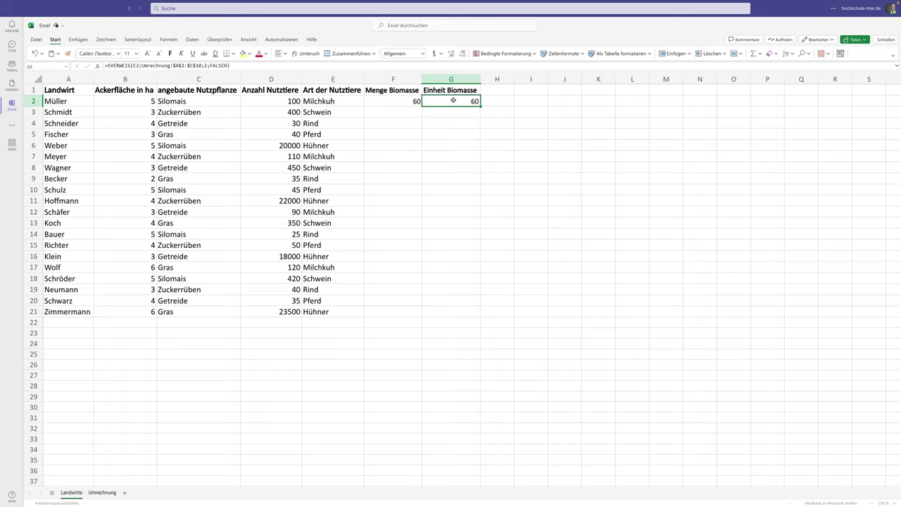
{"action": "double_click", "coordinate": [454, 100]}
{"action": "left_click", "coordinate": [556, 101]}
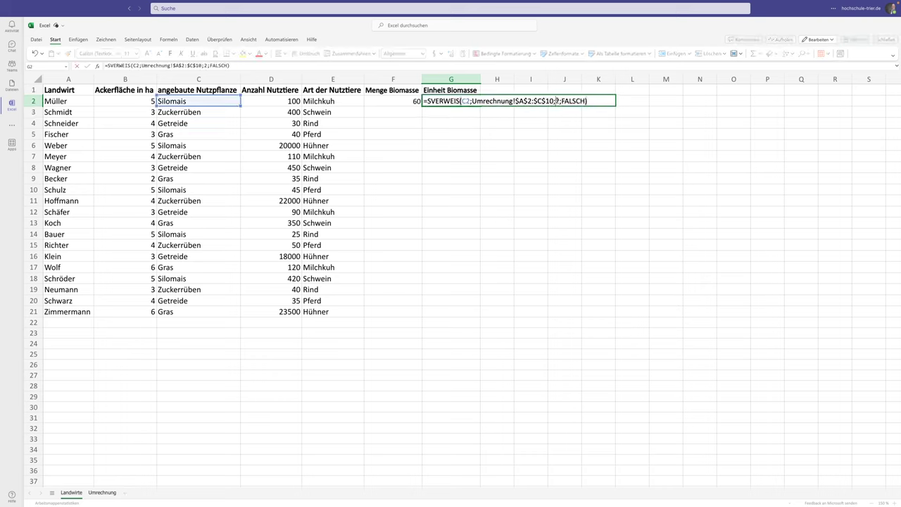
{"action": "type", "text": "3"}
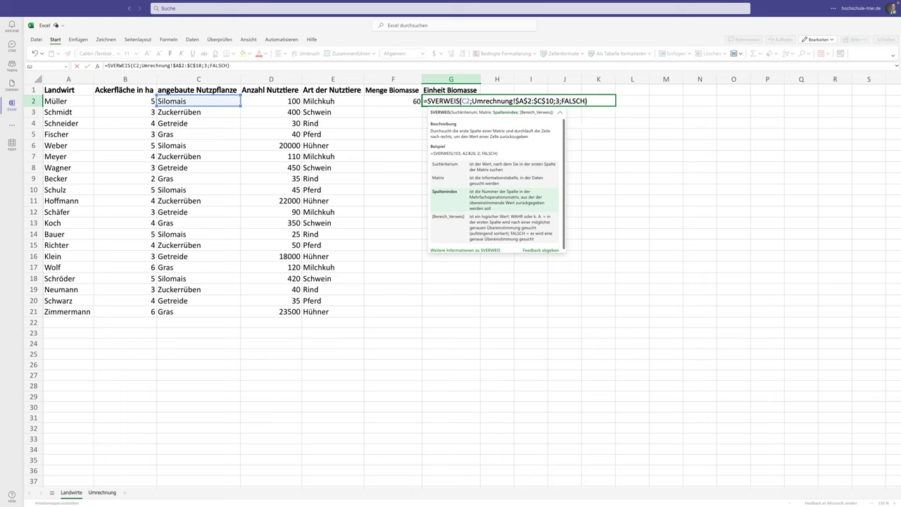
{"action": "key", "text": "Return"}
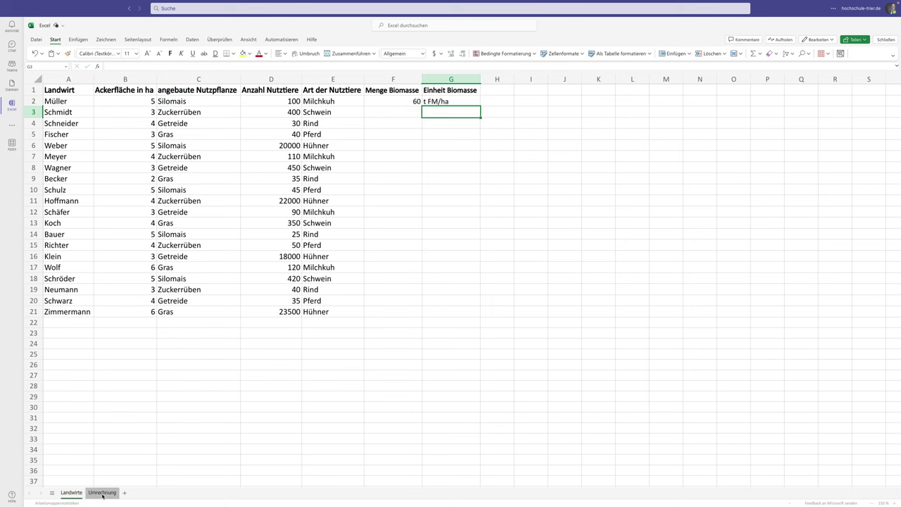
- Fill the F2:G2 lookups down to row 21 for every farmer
{"action": "left_click", "coordinate": [103, 496]}
{"action": "left_click_drag", "start_coordinate": [72, 100], "coordinate": [154, 186]}
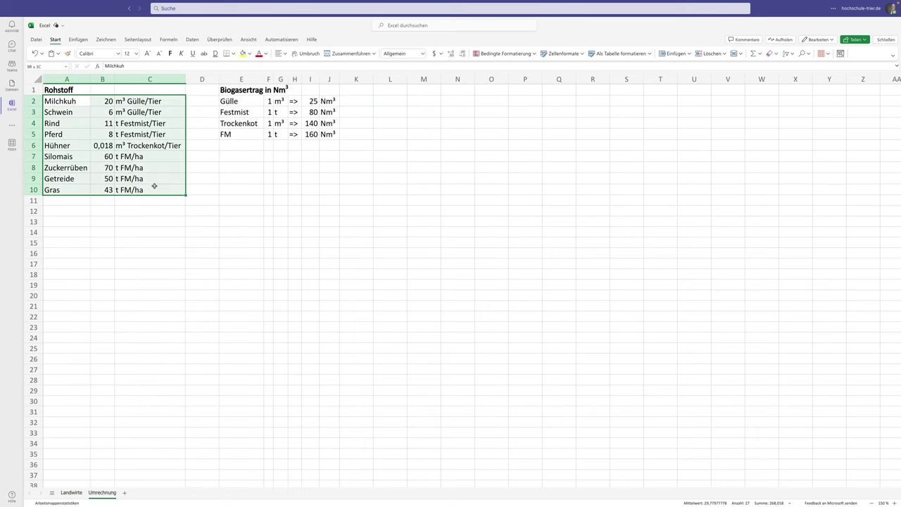
{"action": "left_click", "coordinate": [71, 492]}
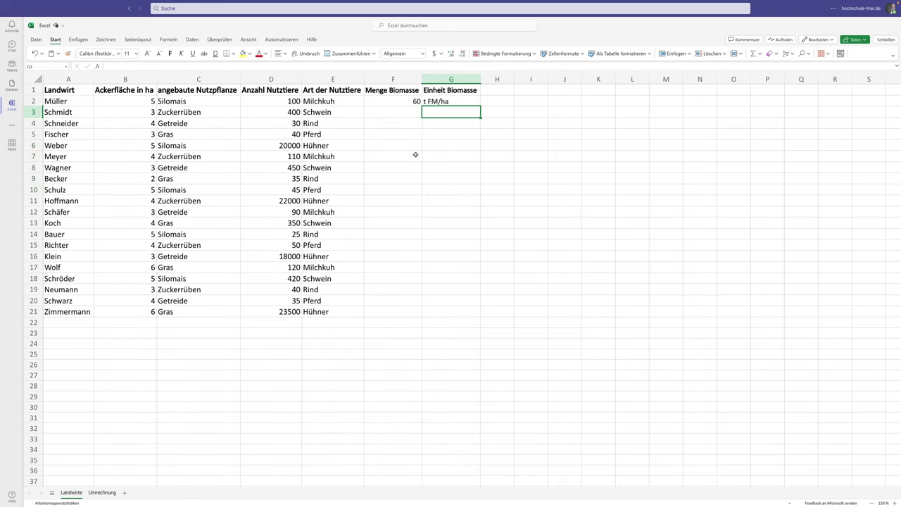
{"action": "left_click_drag", "start_coordinate": [406, 103], "coordinate": [466, 103]}
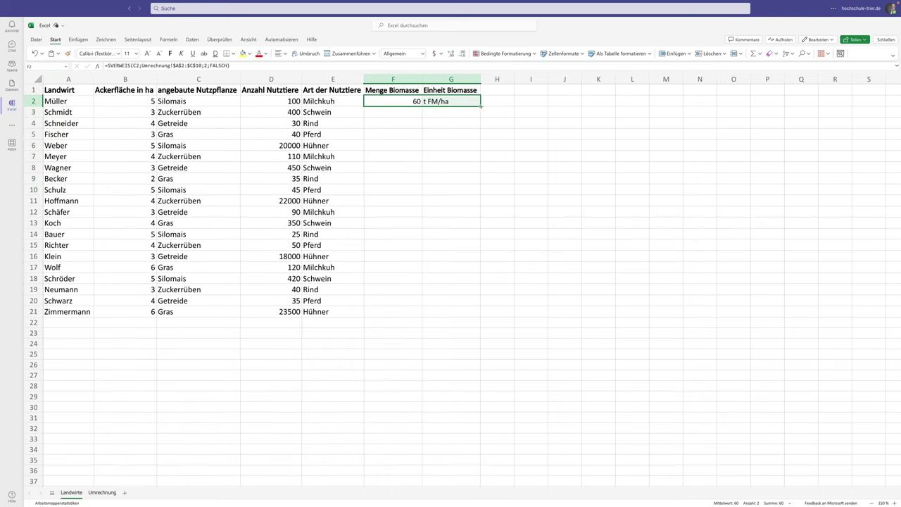
{"action": "double_click", "coordinate": [481, 107]}
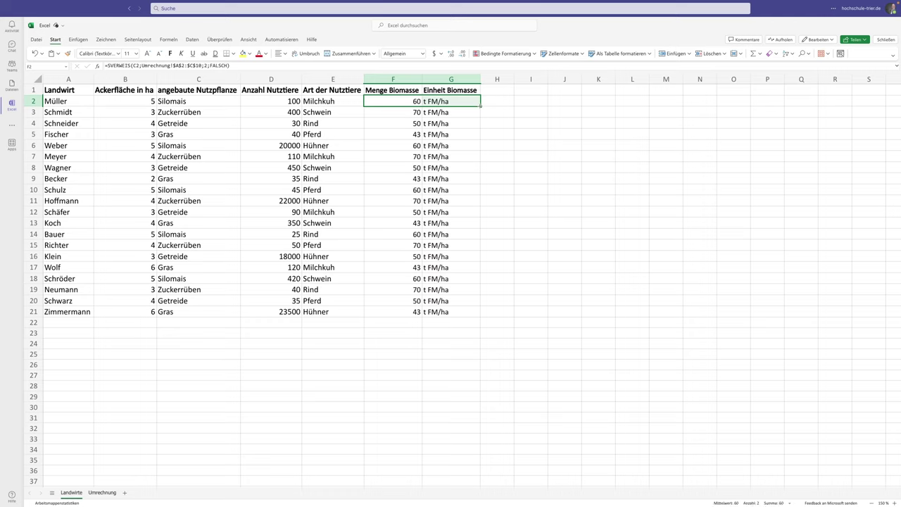
{"action": "left_click", "coordinate": [500, 91]}
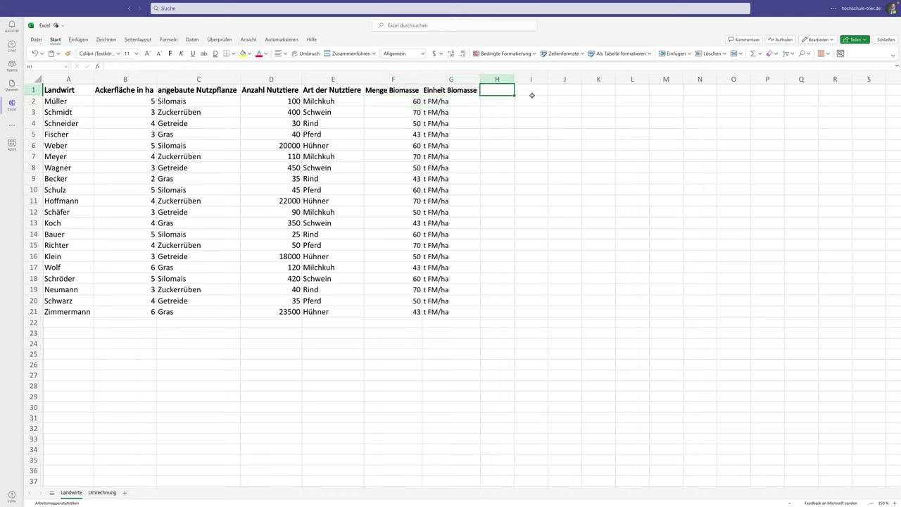
- Enter 'Menge Nutztierbiomasse' in H1 and 'Einheit' in I1, both formatted bold
{"action": "type", "text": "Menge Nu"}
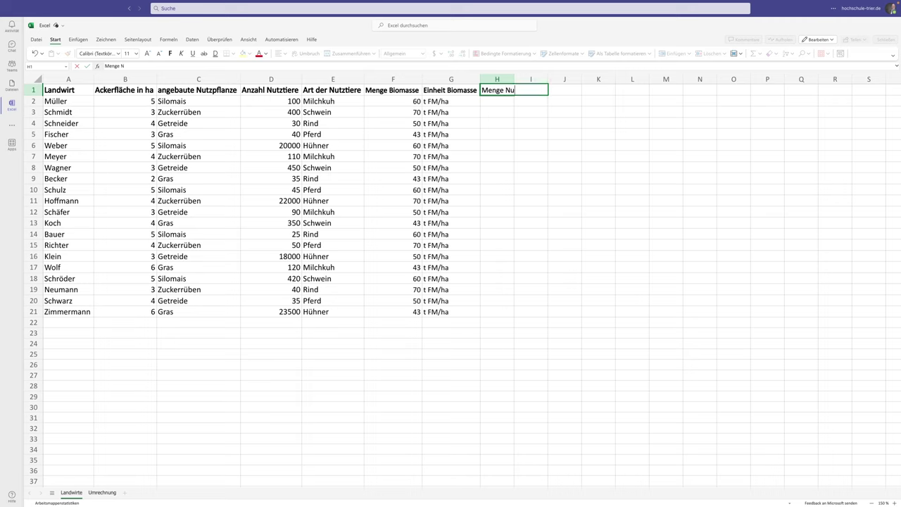
{"action": "type", "text": "tztierbioma"}
{"action": "type", "text": "sse"}
{"action": "key", "text": "Return"}
{"action": "left_click", "coordinate": [531, 90]}
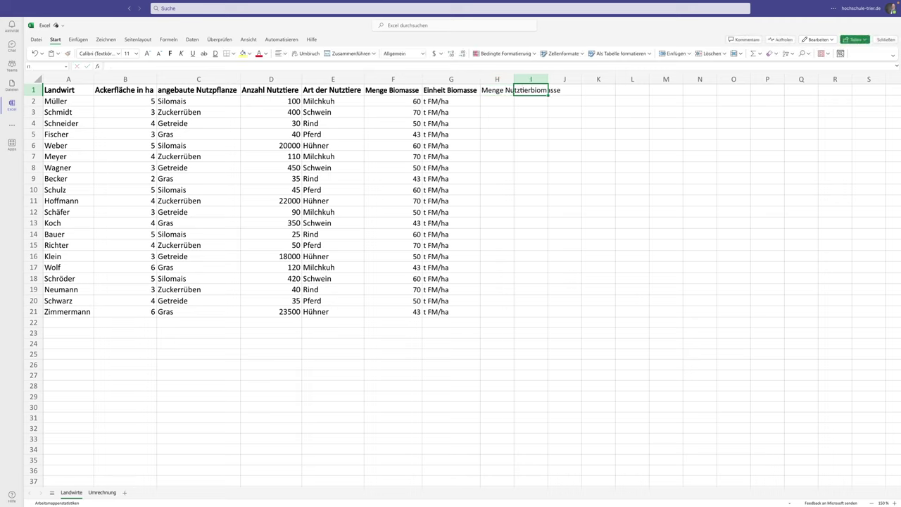
{"action": "type", "text": "ein"}
{"action": "key", "text": "BackSpace"}
{"action": "key", "text": "BackSpace"}
{"action": "key", "text": "BackSpace"}
{"action": "type", "text": "E"}
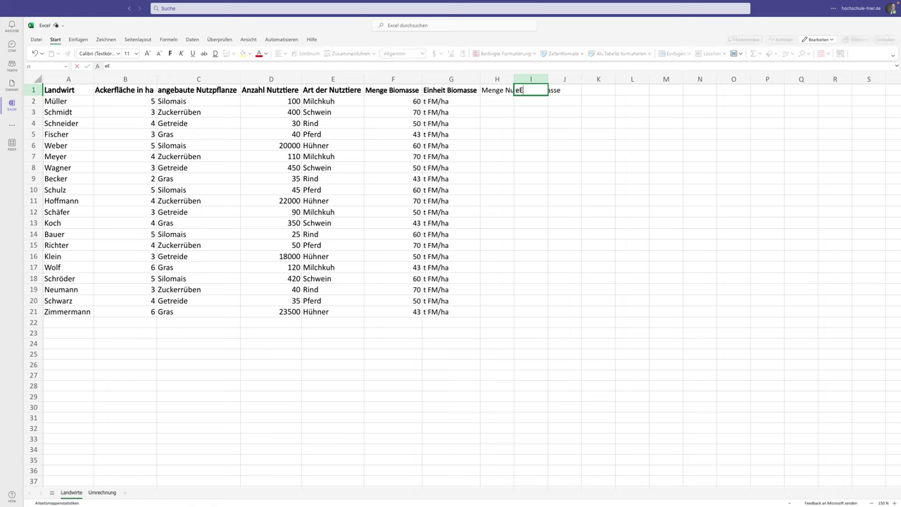
{"action": "type", "text": "inheit"}
{"action": "key", "text": "Return"}
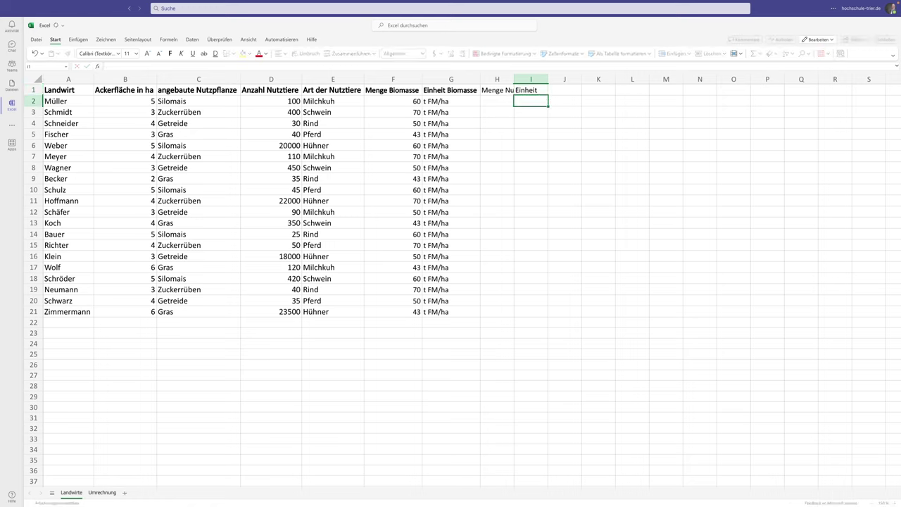
{"action": "left_click_drag", "start_coordinate": [504, 89], "coordinate": [531, 90]}
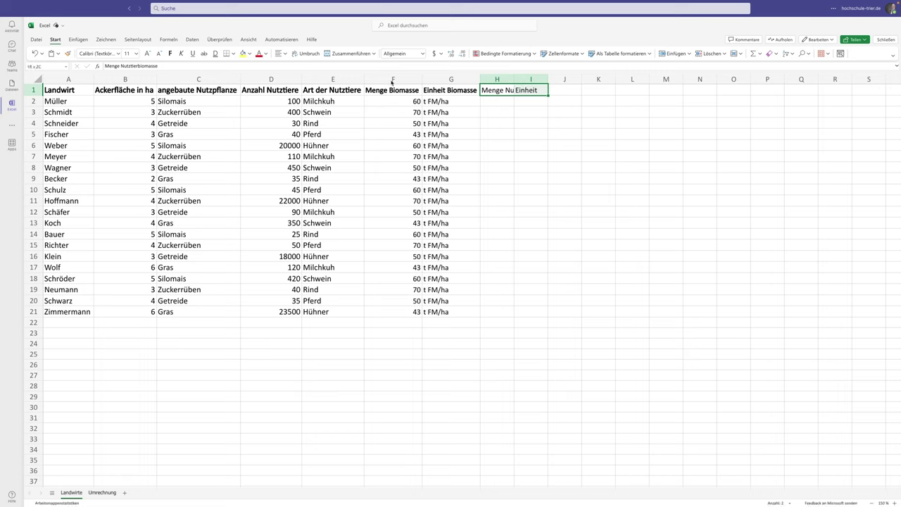
{"action": "left_click", "coordinate": [170, 54]}
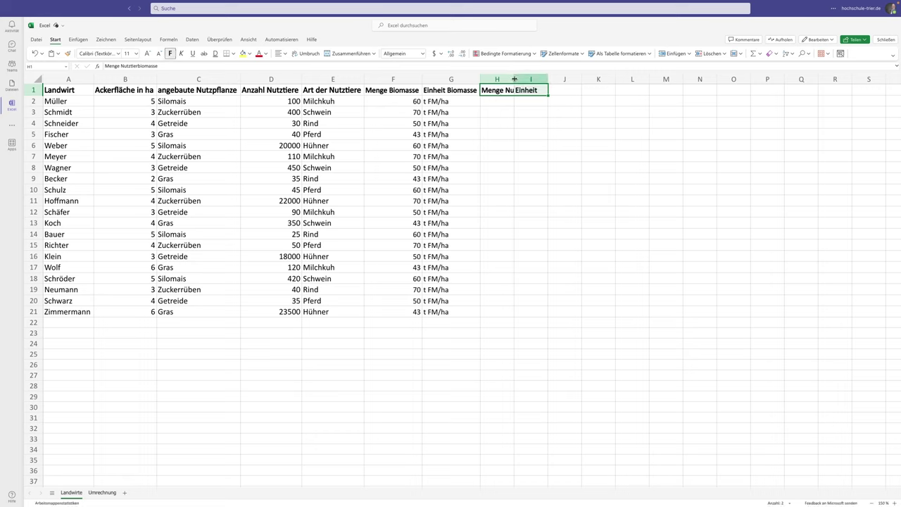
{"action": "mouse_move", "coordinate": [500, 78]}
{"action": "left_mouse_down"}
{"action": "mouse_move", "coordinate": [536, 76]}
{"action": "mouse_move", "coordinate": [514, 76]}
{"action": "left_mouse_up"}
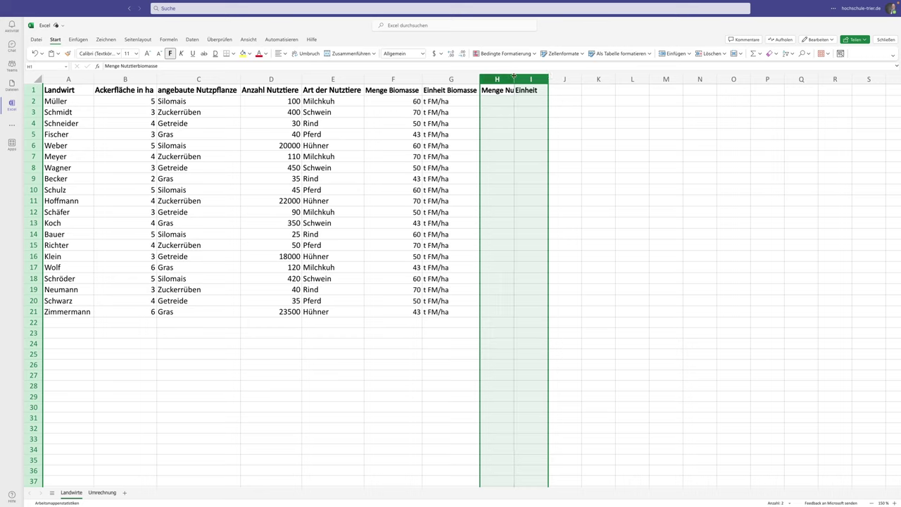
{"action": "left_click", "coordinate": [400, 102]}
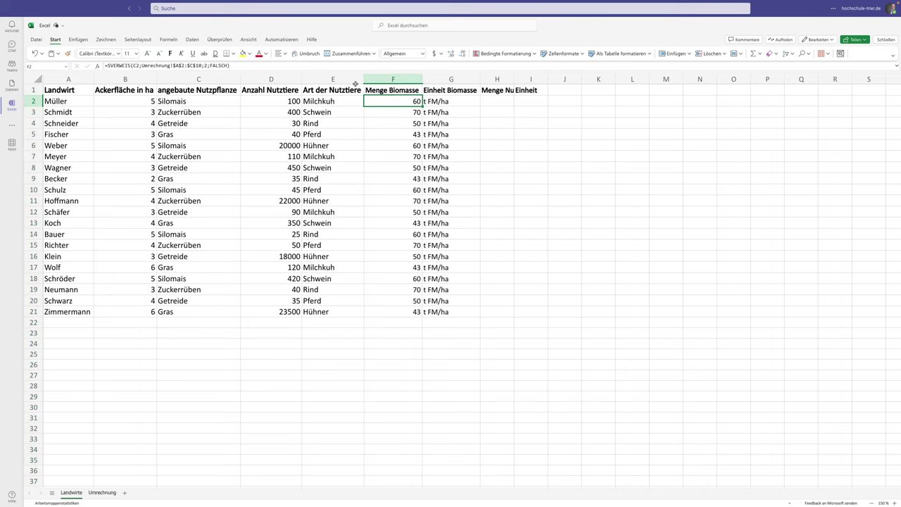
- Copy F2's SVERWEIS formula text and paste it into H2
{"action": "left_click_drag", "start_coordinate": [246, 65], "coordinate": [101, 67]}
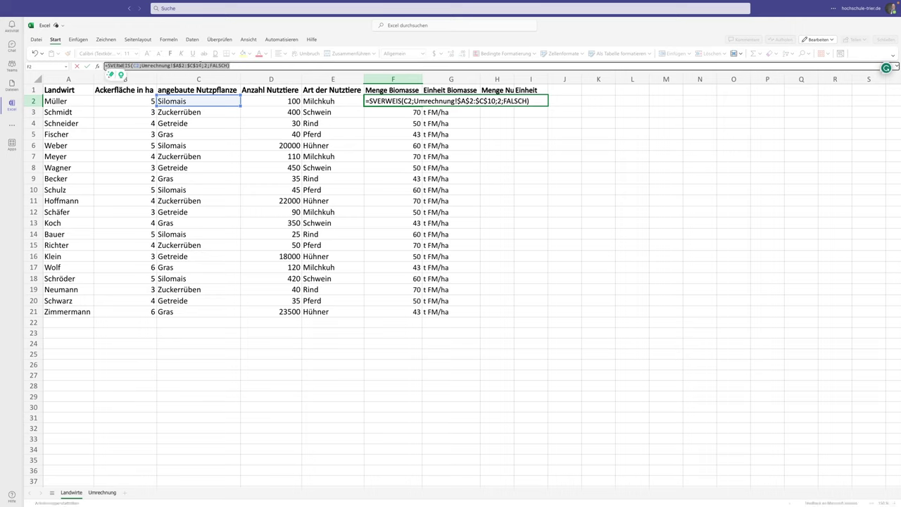
{"action": "key", "text": "ctrl+c"}
{"action": "key", "text": "Return"}
{"action": "key", "text": "Up"}
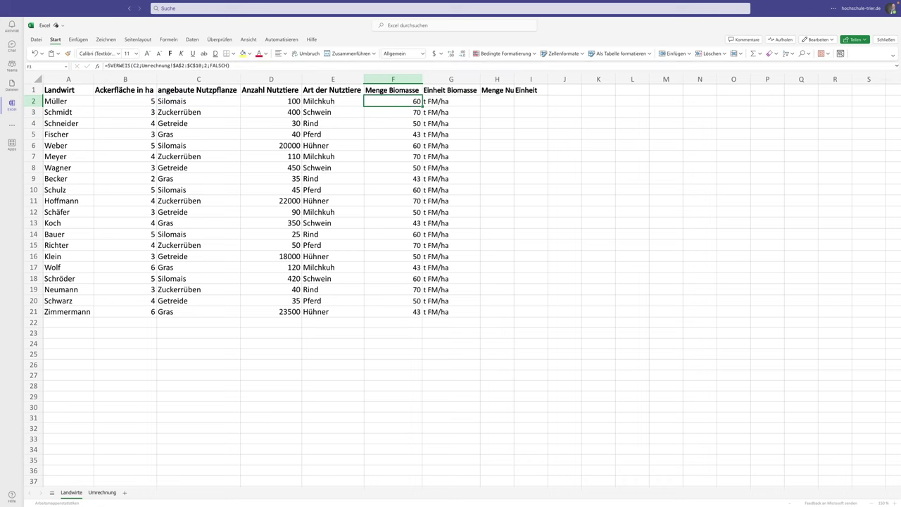
{"action": "key", "text": "Right"}
{"action": "key", "text": "Right"}
{"action": "key", "text": "ctrl+v"}
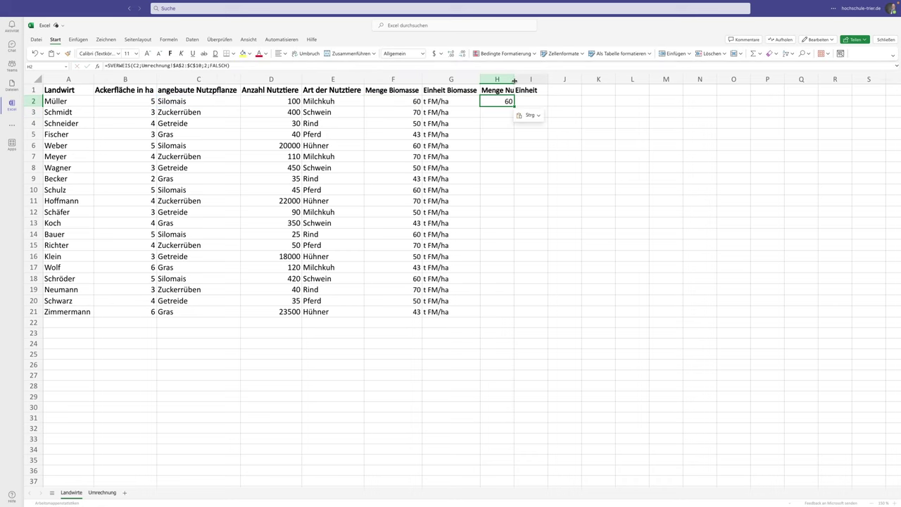
- Autofit column H and repoint H2's lookup from C2 to E2 so it returns 20, then view Umrechnung
{"action": "double_click", "coordinate": [514, 78]}
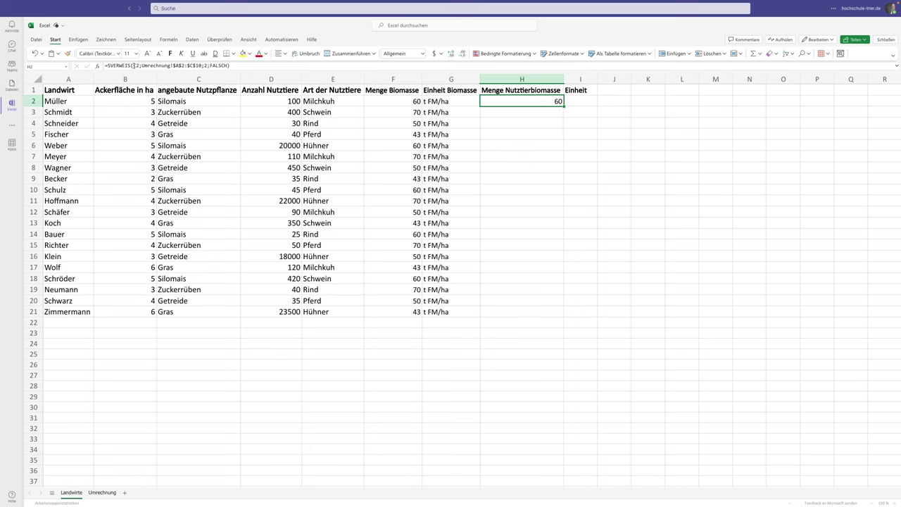
{"action": "left_click", "coordinate": [132, 65]}
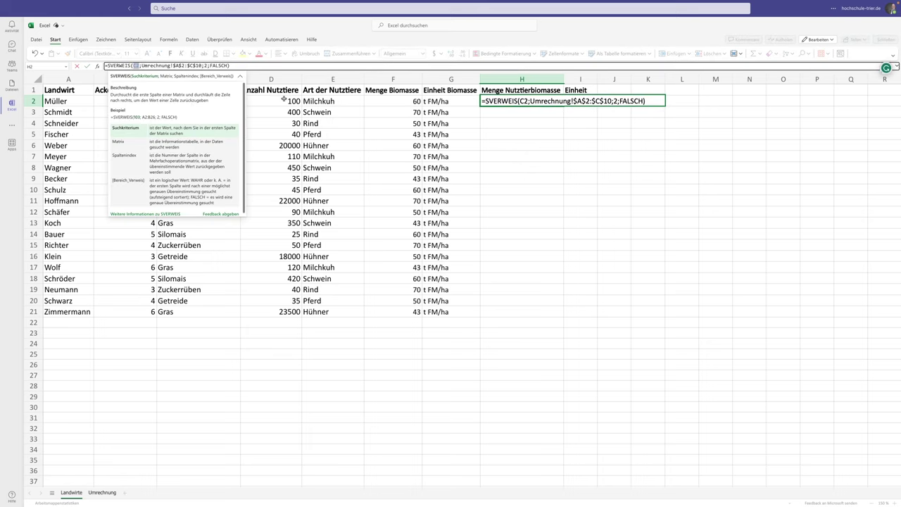
{"action": "left_click", "coordinate": [348, 102]}
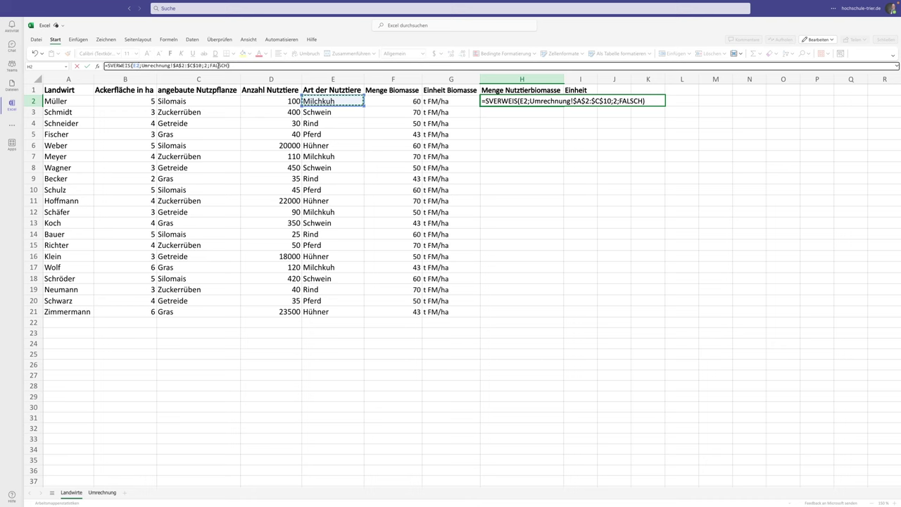
{"action": "key", "text": "ctrl+Return"}
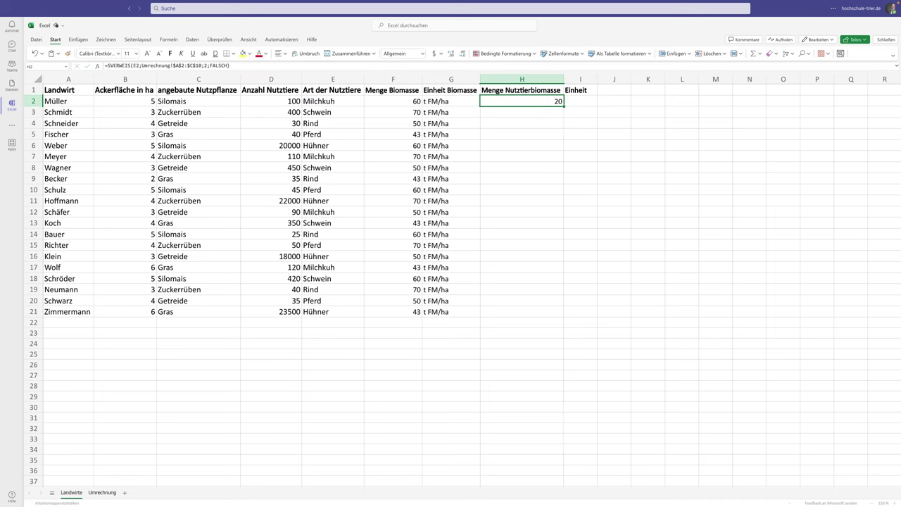
{"action": "left_click", "coordinate": [102, 492]}
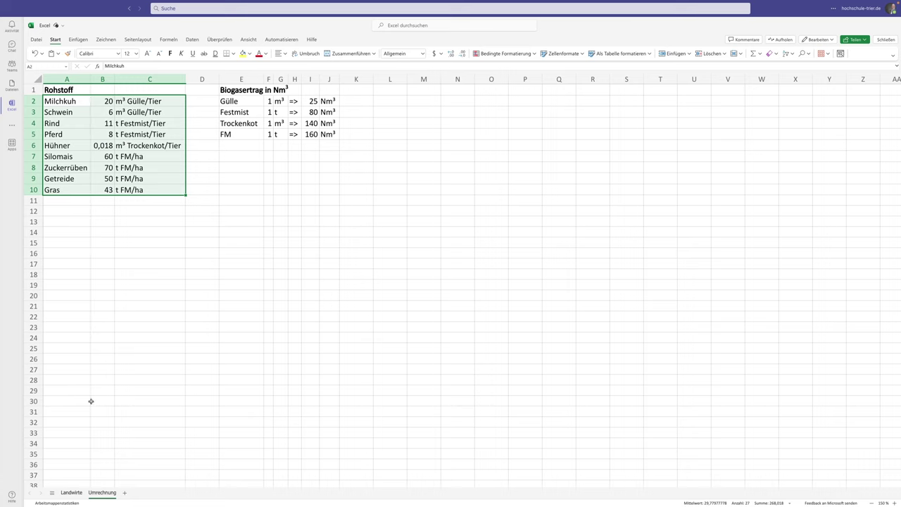
- Back on Landwirte, copy H2's lookup into I2 with column index 3 to return the unit
{"action": "left_click", "coordinate": [71, 492]}
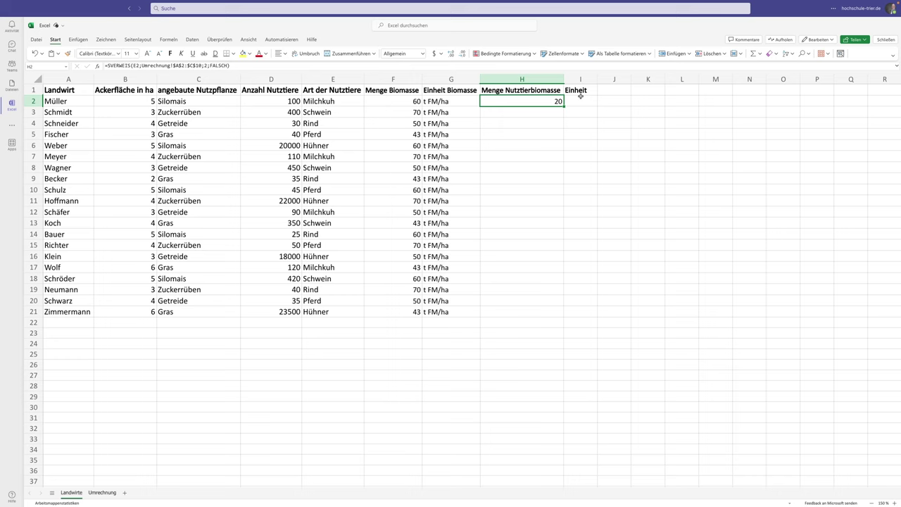
{"action": "left_click_drag", "start_coordinate": [236, 66], "coordinate": [100, 67]}
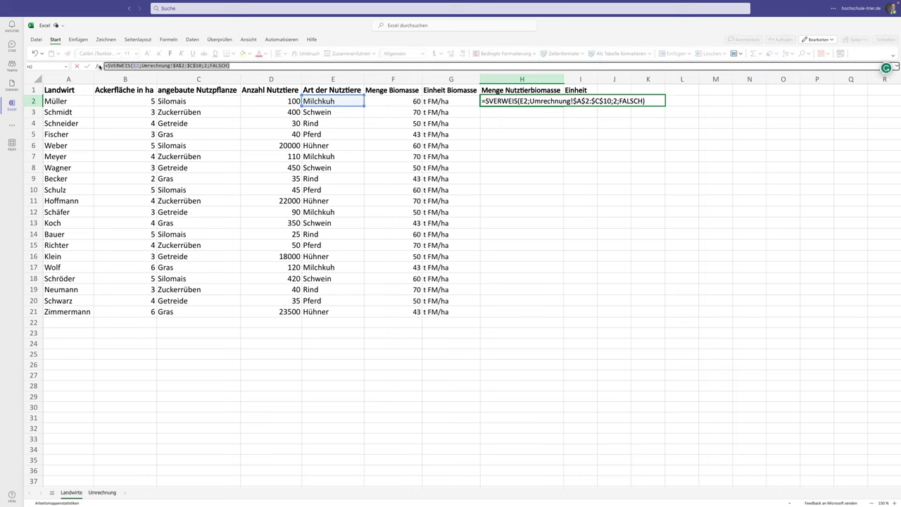
{"action": "key", "text": "Tab"}
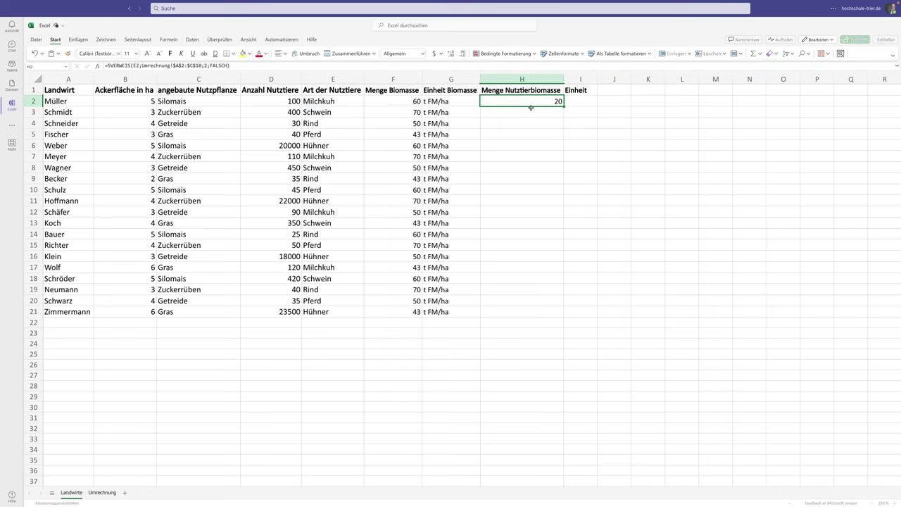
{"action": "key", "text": "ctrl+v"}
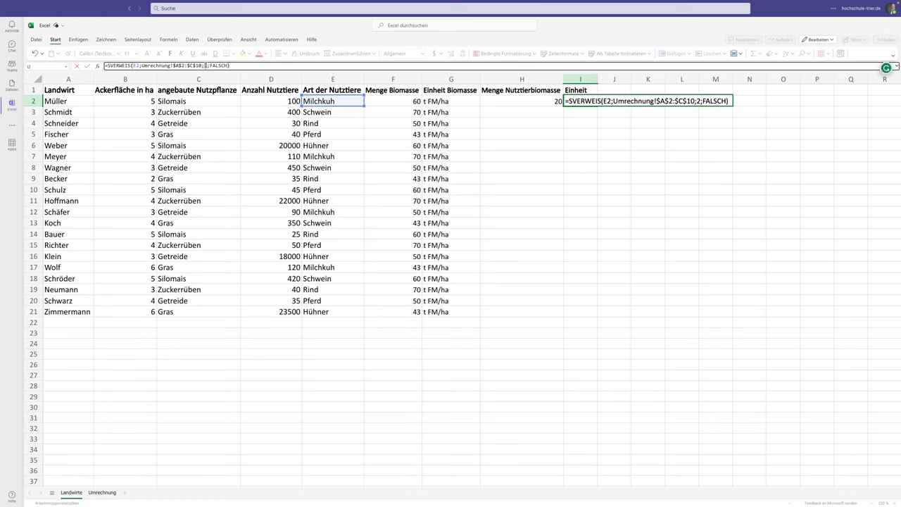
{"action": "type", "text": "3"}
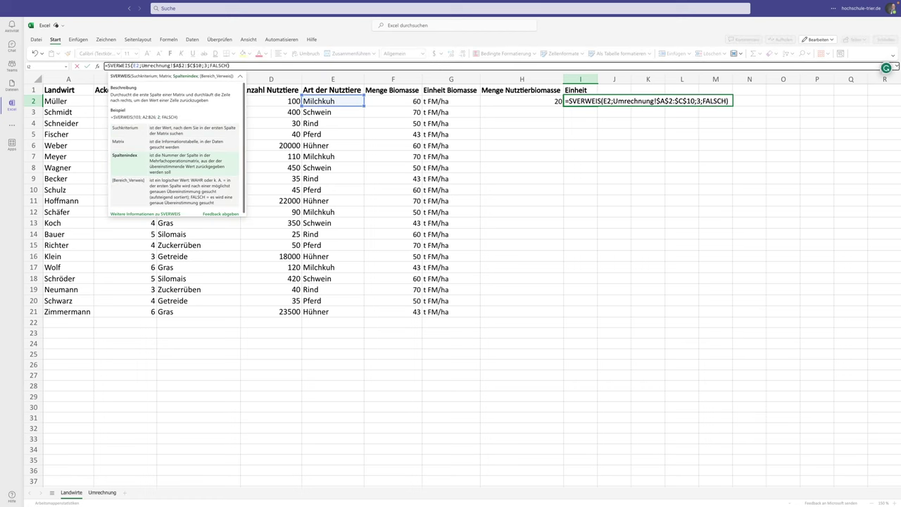
{"action": "key", "text": "Return"}
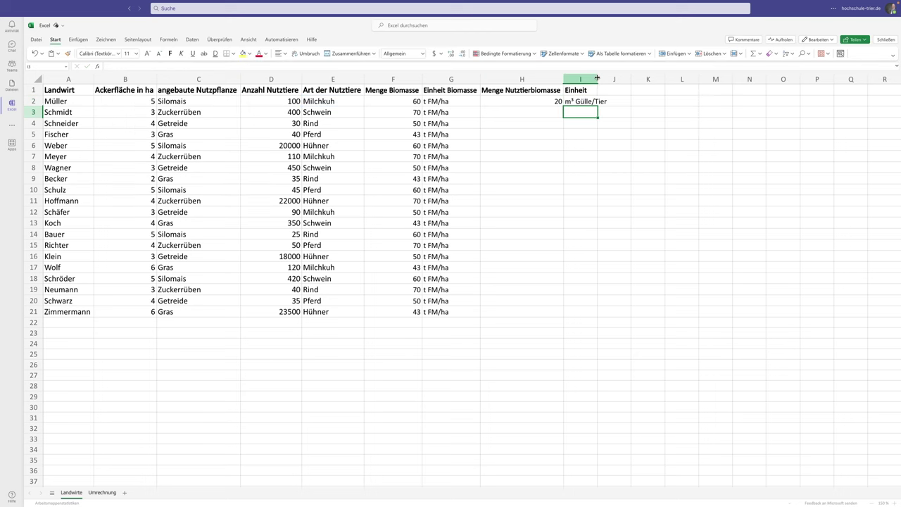
- Autofit column I and fill the H2:I2 formulas down to row 21
{"action": "double_click", "coordinate": [598, 78]}
{"action": "left_click_drag", "start_coordinate": [549, 101], "coordinate": [605, 109]}
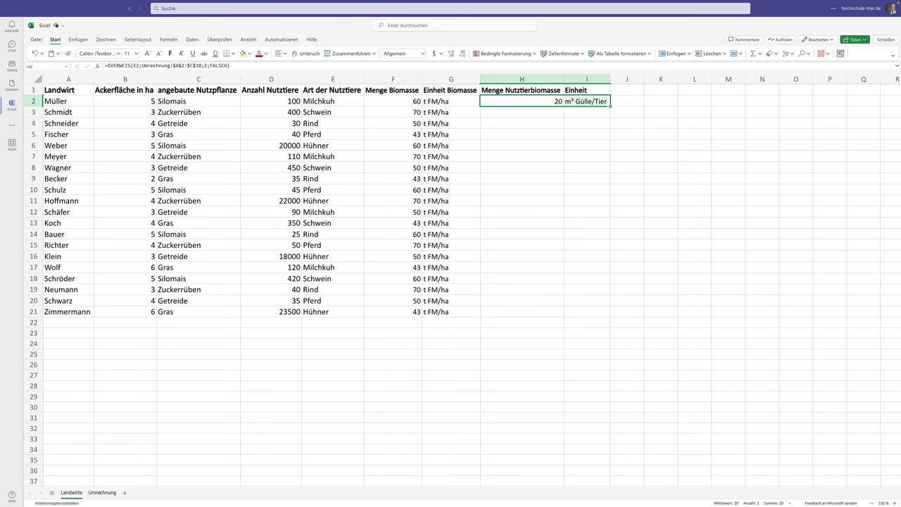
{"action": "double_click", "coordinate": [611, 106]}
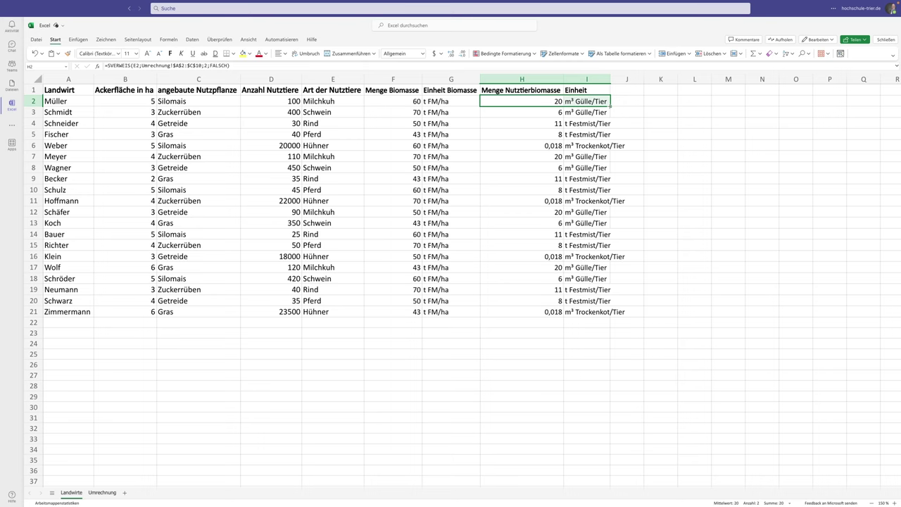
- Autofit column I to fit 'm³ Trockenkot/Tier', review the amount and unit columns, then go to Umrechnung
{"action": "double_click", "coordinate": [610, 80]}
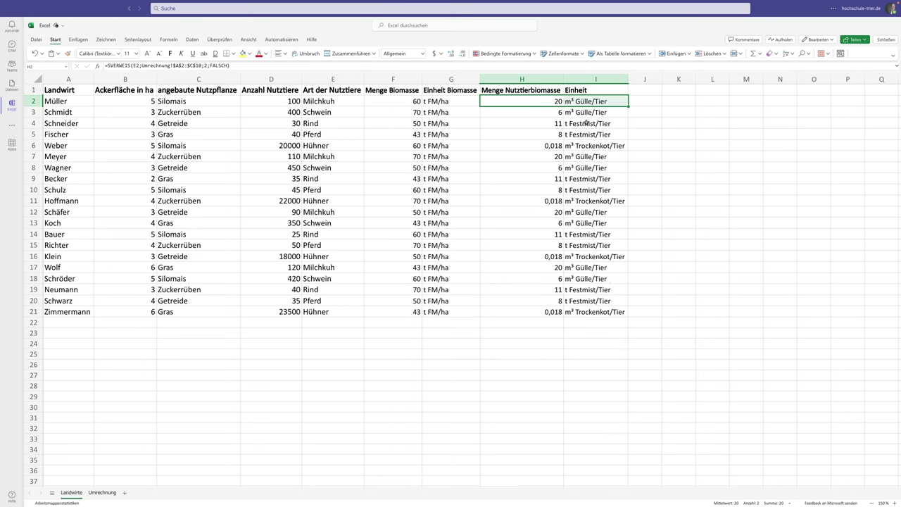
{"action": "left_click", "coordinate": [652, 101]}
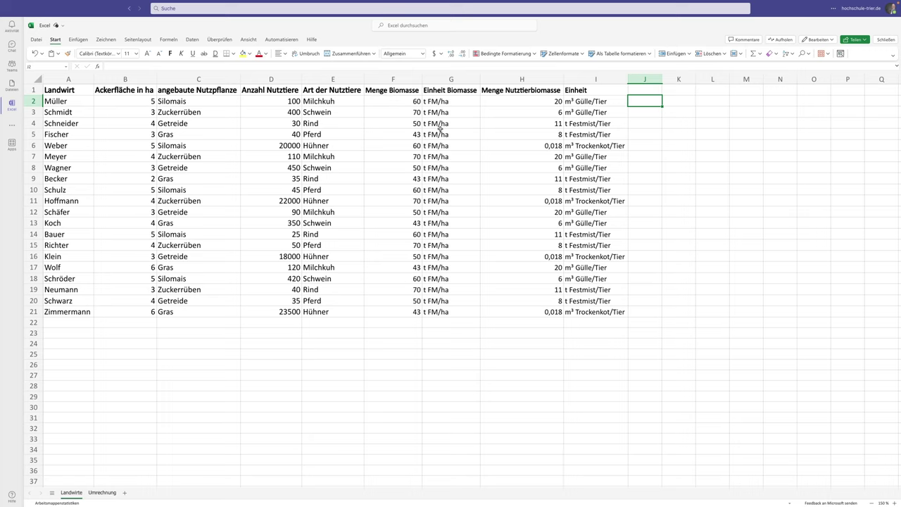
{"action": "left_click_drag", "start_coordinate": [439, 134], "coordinate": [442, 195]}
{"action": "left_click_drag", "start_coordinate": [596, 137], "coordinate": [597, 196]}
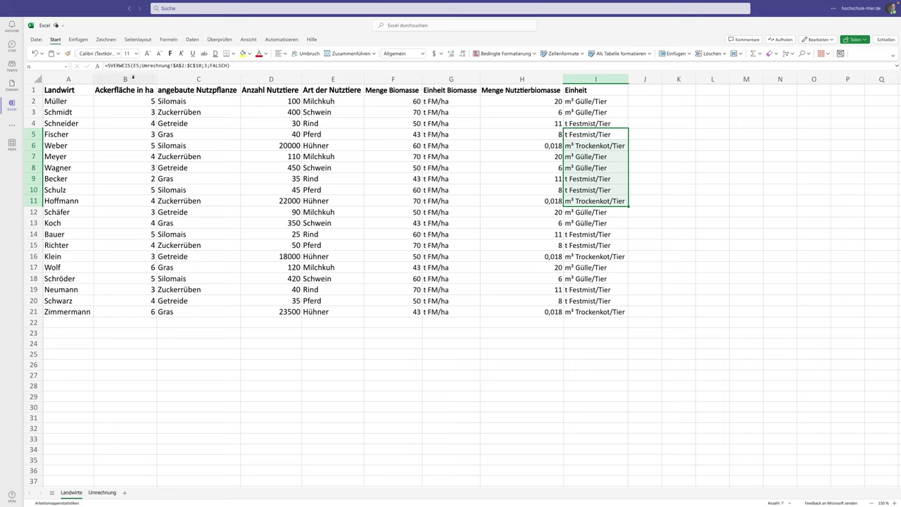
{"action": "left_click", "coordinate": [127, 79]}
{"action": "left_click", "coordinate": [381, 79], "text": "ctrl"}
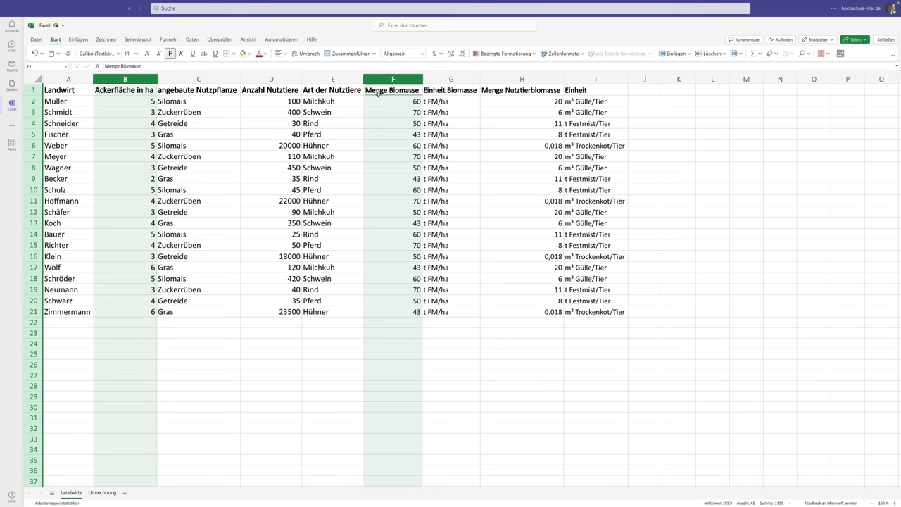
{"action": "left_click", "coordinate": [272, 79]}
{"action": "left_click", "coordinate": [499, 80], "text": "ctrl"}
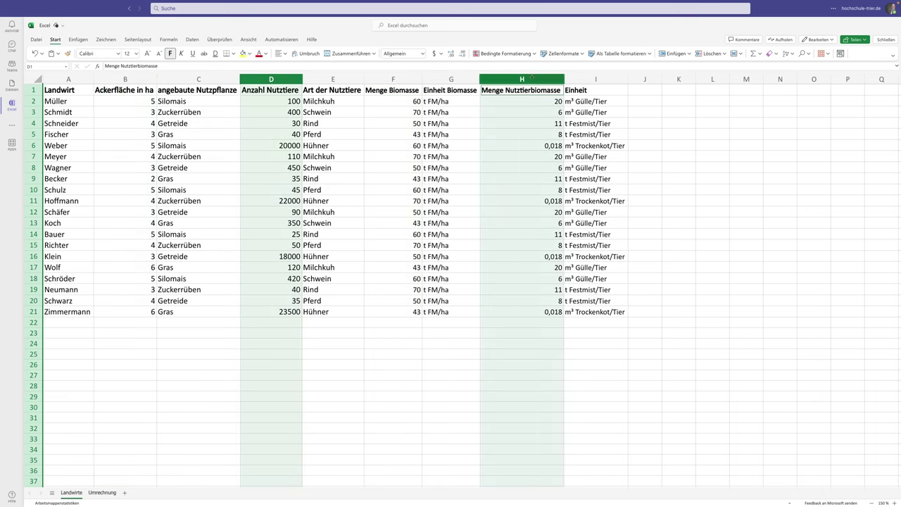
{"action": "left_click", "coordinate": [643, 91]}
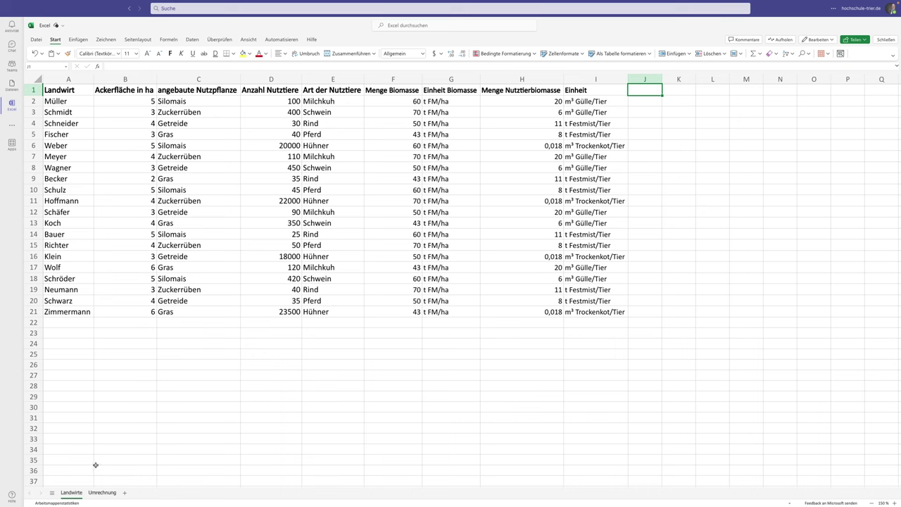
{"action": "left_click", "coordinate": [101, 493]}
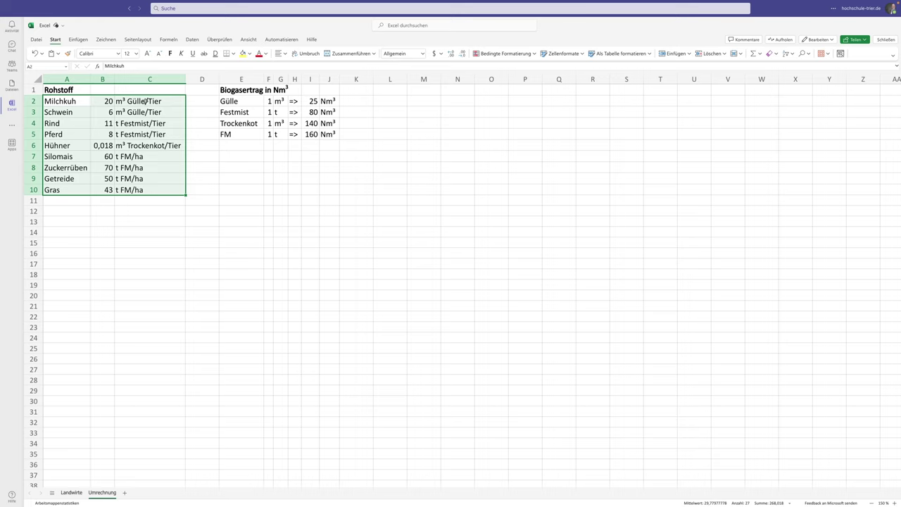
{"action": "left_click_drag", "start_coordinate": [145, 101], "coordinate": [138, 189]}
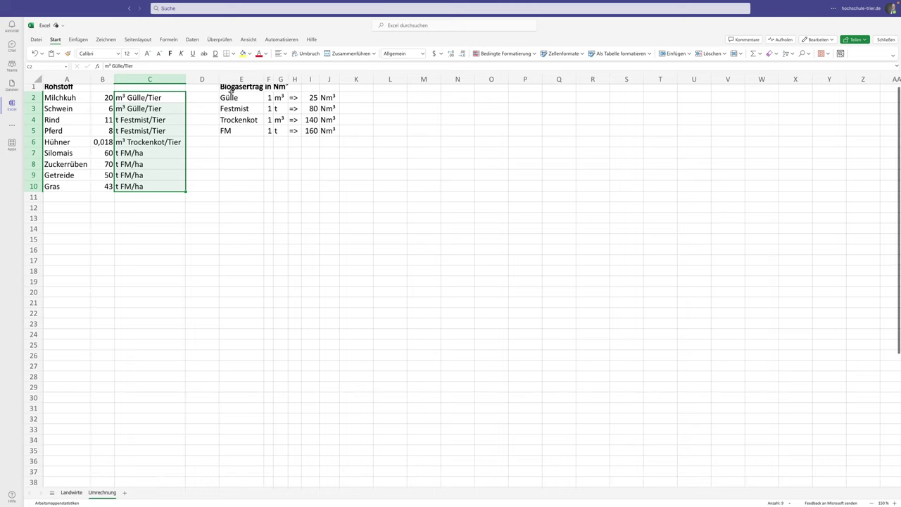
{"action": "mouse_move", "coordinate": [227, 101]}
{"action": "left_mouse_down"}
{"action": "mouse_move", "coordinate": [233, 131]}
{"action": "mouse_move", "coordinate": [254, 138]}
{"action": "left_mouse_up"}
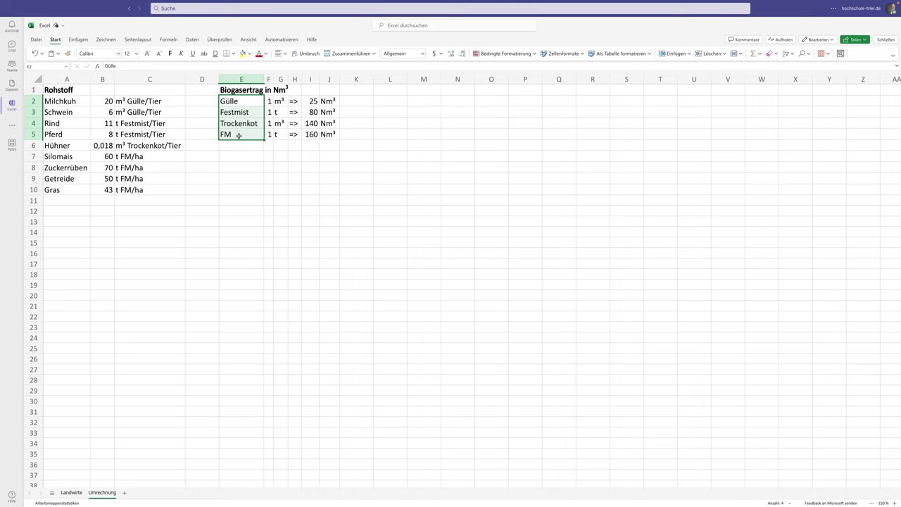
{"action": "left_click_drag", "start_coordinate": [238, 101], "coordinate": [293, 133]}
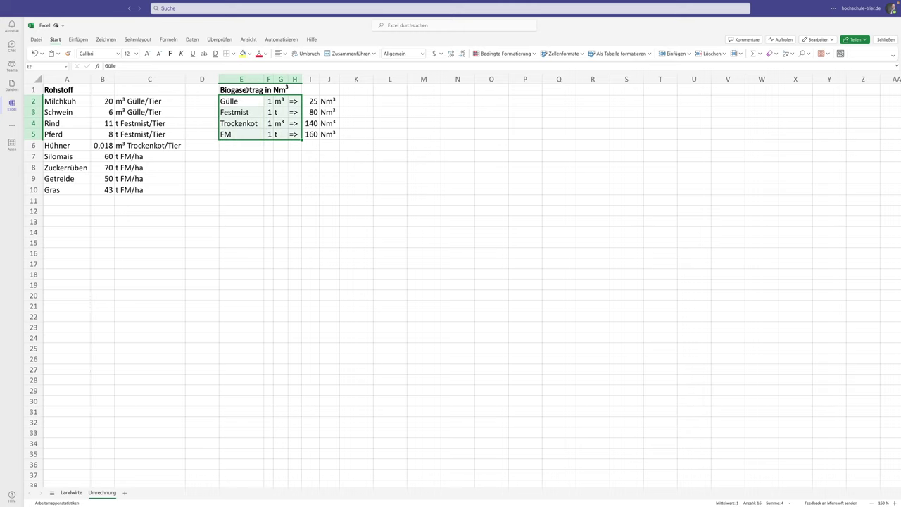
{"action": "left_click", "coordinate": [242, 79]}
- Insert a new column E before the Biogasertrag table and copy m³ Gülle/Tier from C2 into E2
{"action": "right_click", "coordinate": [242, 78]}
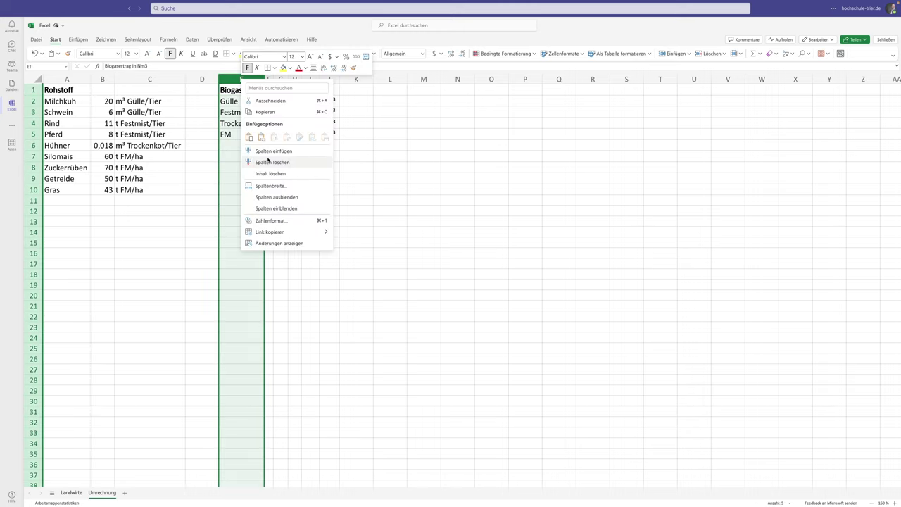
{"action": "left_click", "coordinate": [267, 151]}
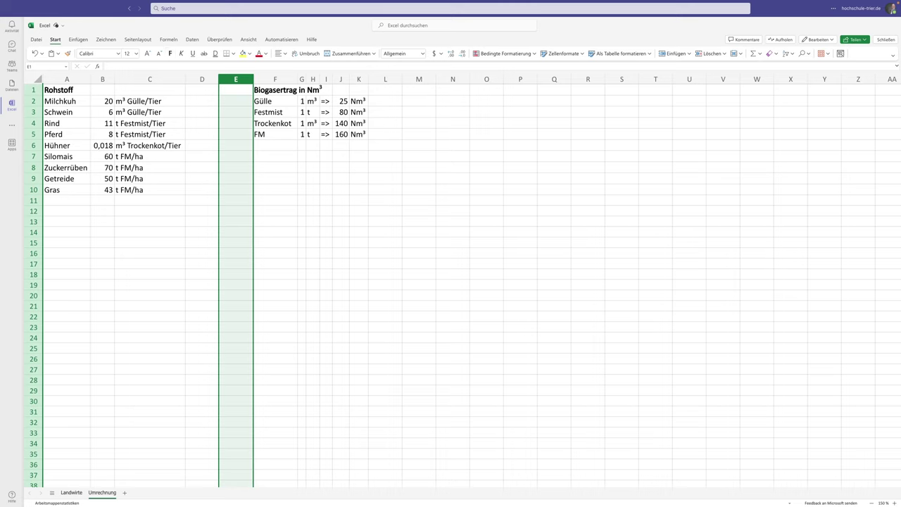
{"action": "left_click", "coordinate": [238, 101]}
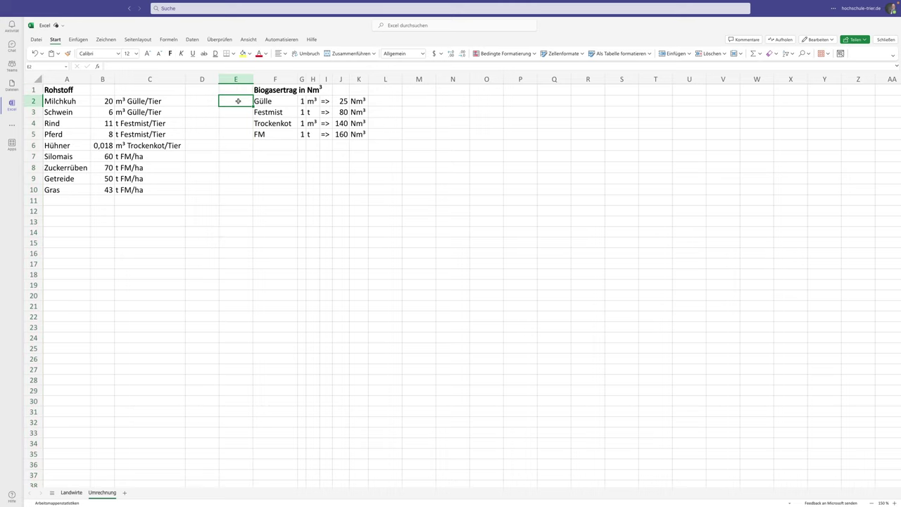
{"action": "left_click", "coordinate": [147, 101]}
{"action": "key", "text": "ctrl+c"}
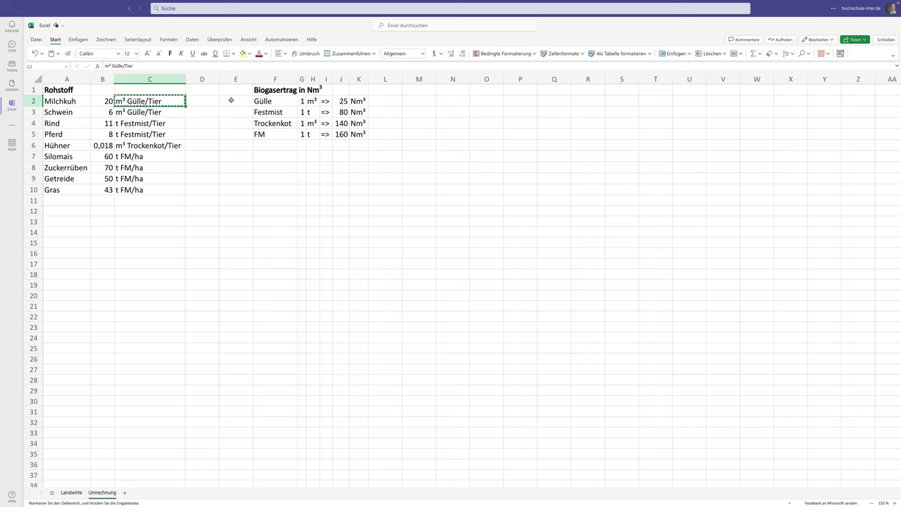
{"action": "left_click", "coordinate": [231, 101]}
{"action": "key", "text": "ctrl+v"}
{"action": "left_click", "coordinate": [301, 113]}
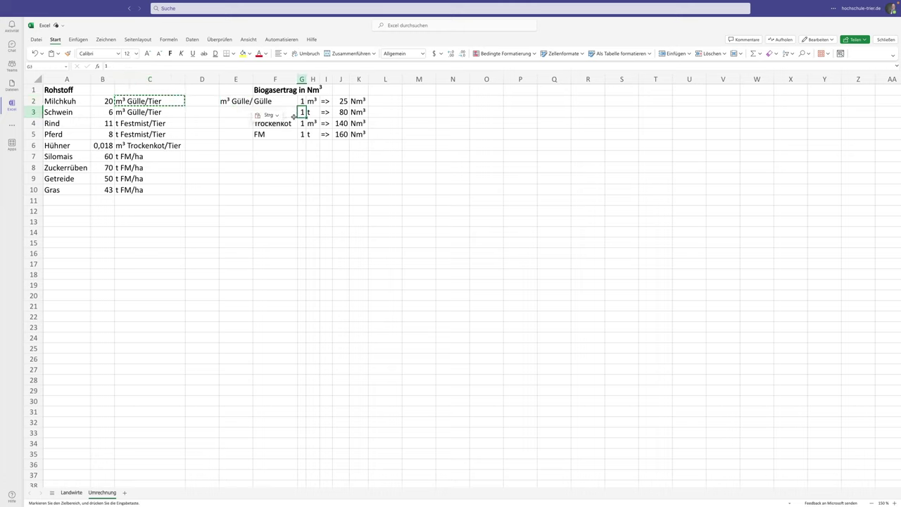
{"action": "key", "text": "Escape"}
- Copy the units t Festmist/Tier, m³ Trockenkot/Tier and t FM/ha from C4, C6, C7 into E3:E5
{"action": "left_click", "coordinate": [141, 124]}
{"action": "key", "text": "ctrl+c"}
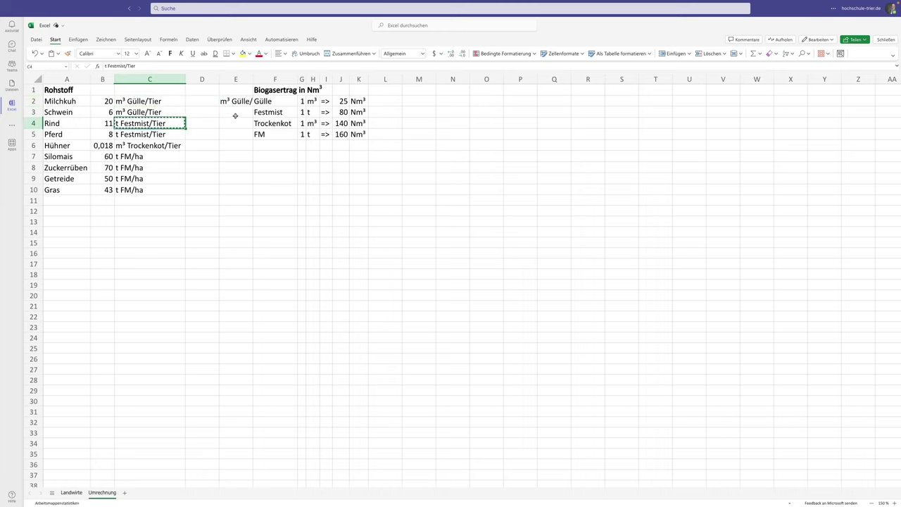
{"action": "left_click", "coordinate": [233, 113]}
{"action": "key", "text": "ctrl+v"}
{"action": "left_click", "coordinate": [275, 145]}
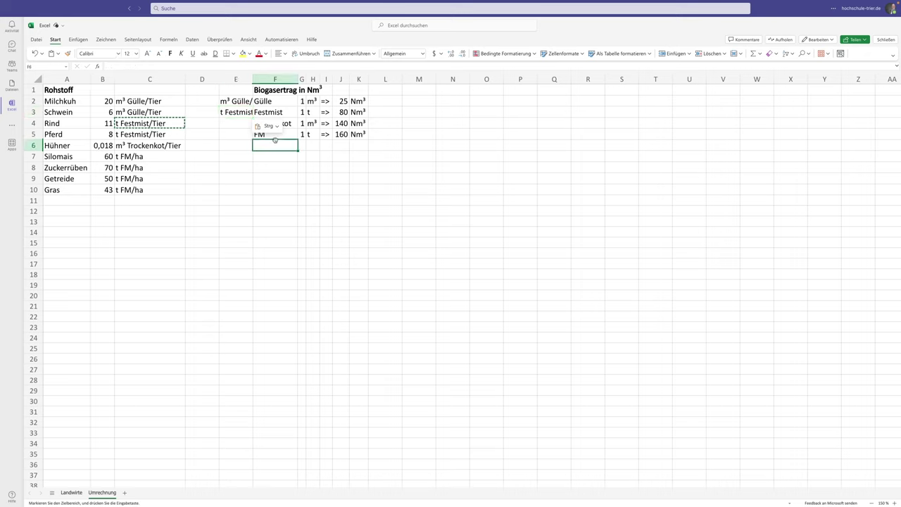
{"action": "left_click", "coordinate": [159, 145]}
{"action": "key", "text": "ctrl+c"}
{"action": "left_click", "coordinate": [232, 123]}
{"action": "key", "text": "ctrl+v"}
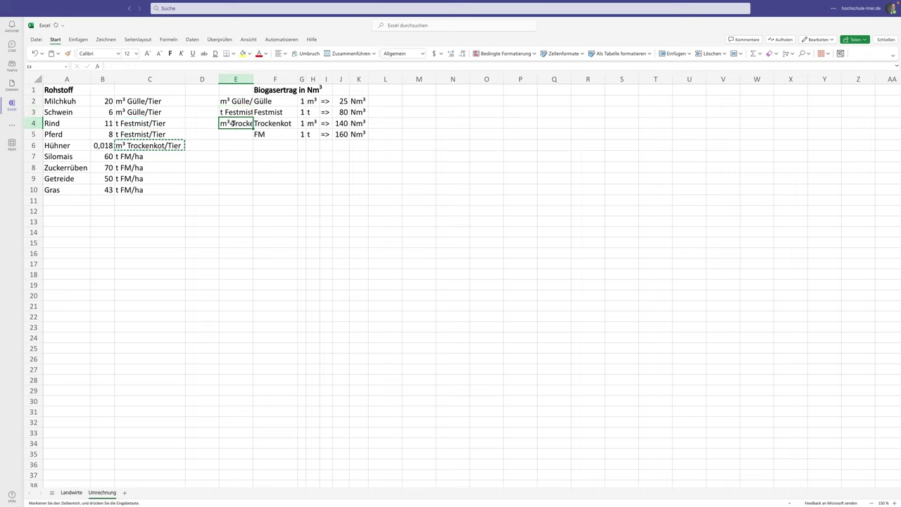
{"action": "left_click", "coordinate": [148, 157]}
{"action": "key", "text": "ctrl+c"}
{"action": "left_click", "coordinate": [229, 133]}
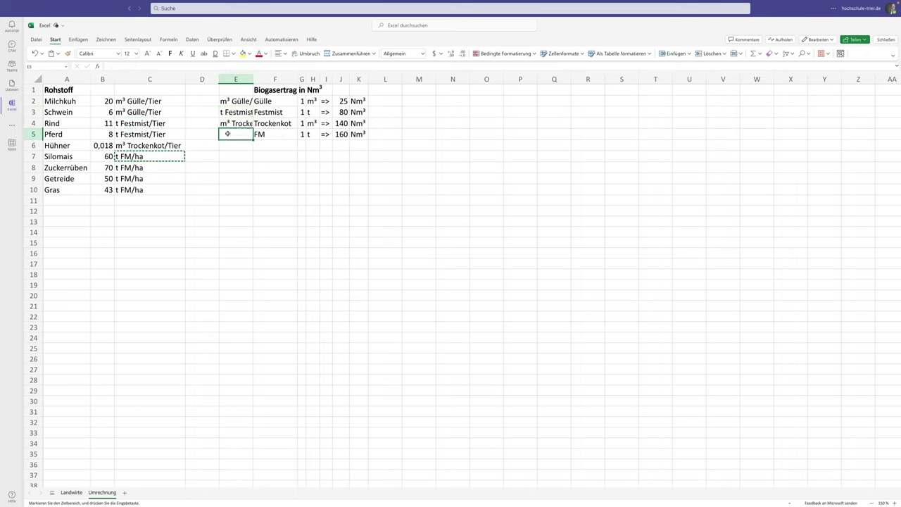
{"action": "key", "text": "ctrl+v"}
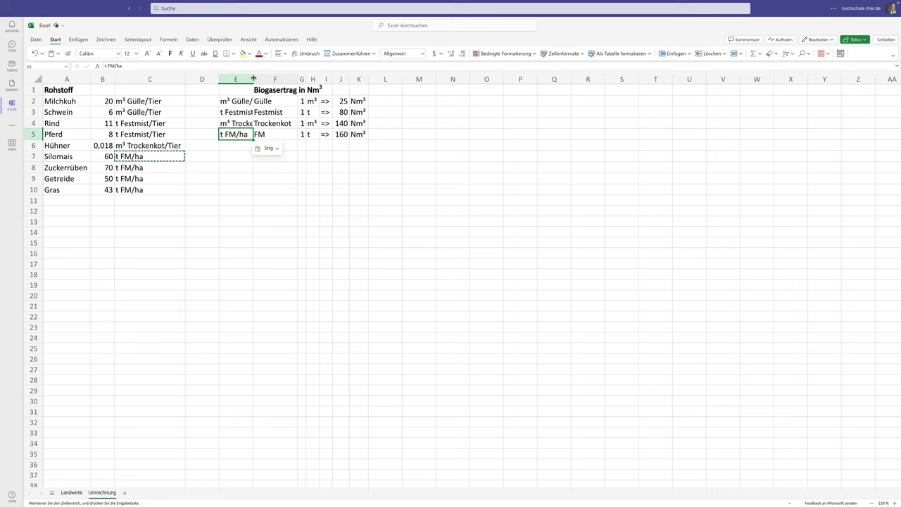
- Autofit column E, review the E2:K5 conversion table, and return to Landwirte
{"action": "double_click", "coordinate": [254, 78]}
{"action": "left_click", "coordinate": [267, 102]}
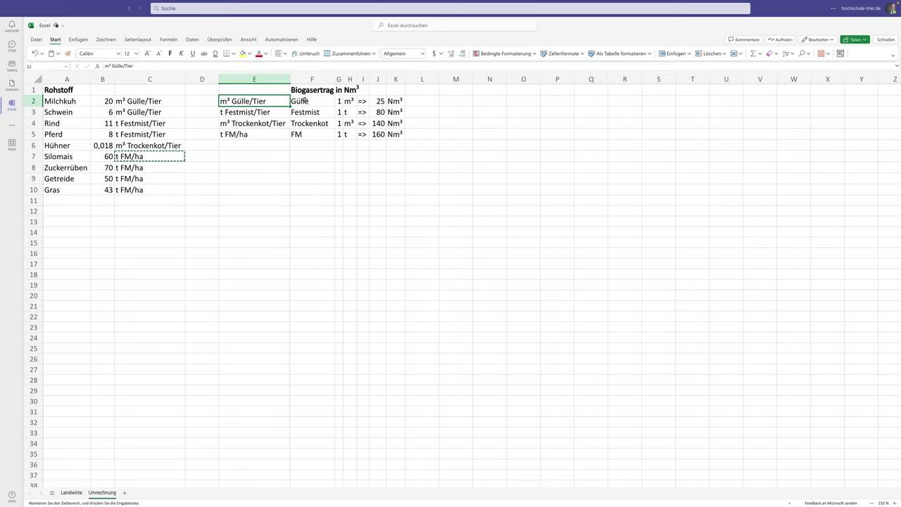
{"action": "left_click_drag", "start_coordinate": [307, 101], "coordinate": [393, 134]}
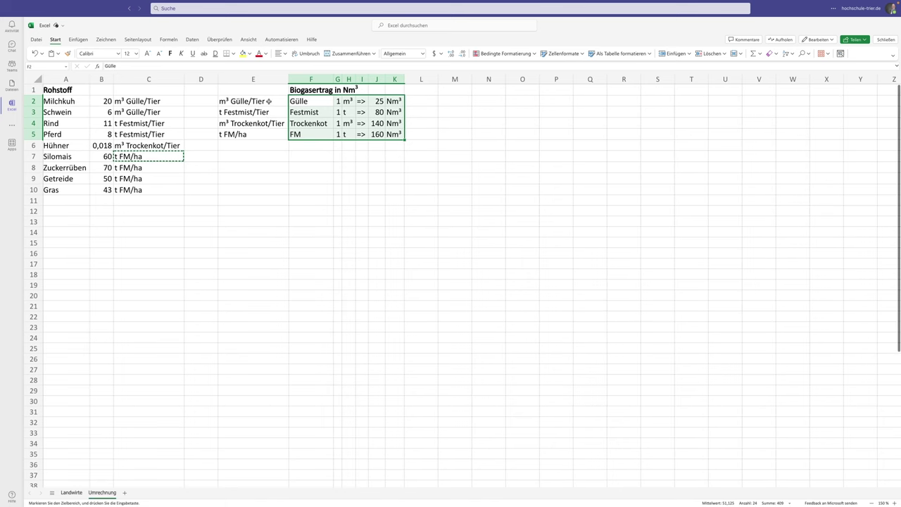
{"action": "left_click", "coordinate": [251, 102]}
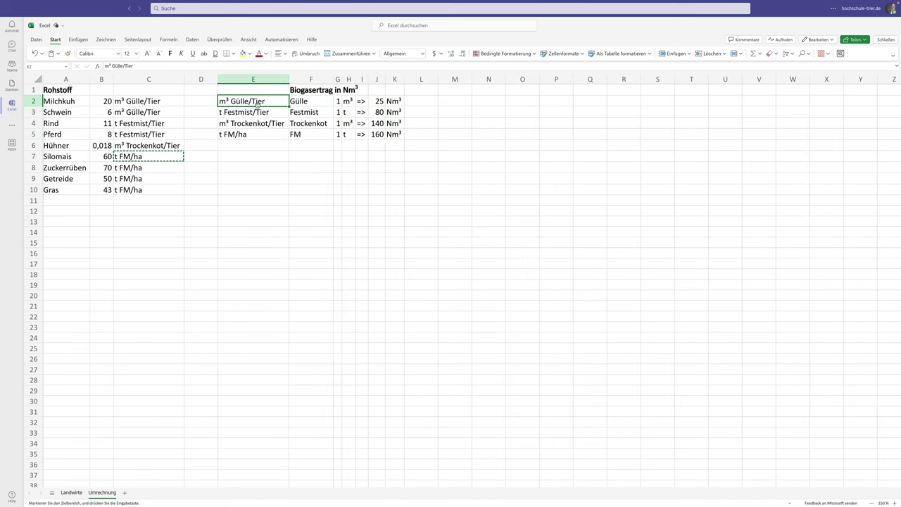
{"action": "key", "text": "shift+Down"}
{"action": "key", "text": "shift+Down"}
{"action": "key", "text": "shift+Down"}
{"action": "key", "text": "shift+Right"}
{"action": "key", "text": "shift+Right"}
{"action": "key", "text": "shift+Right"}
{"action": "key", "text": "shift+Right"}
{"action": "key", "text": "shift+Right"}
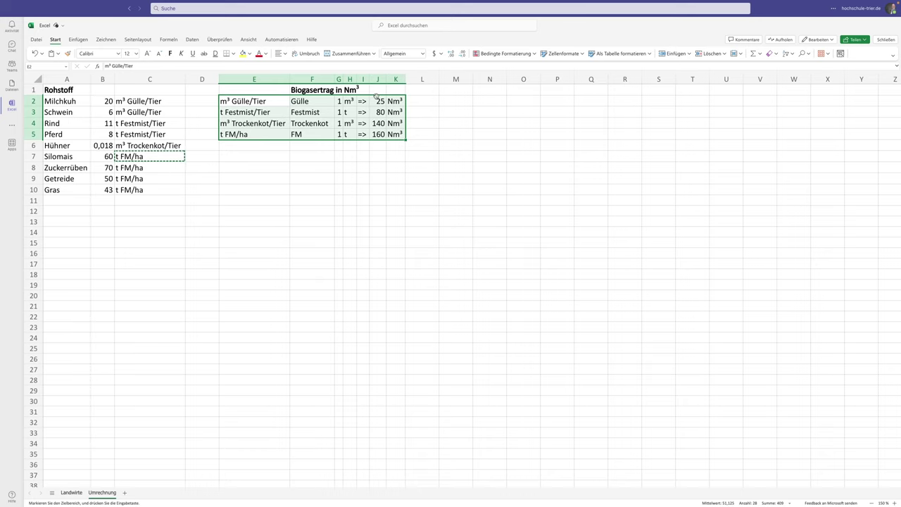
{"action": "left_click", "coordinate": [274, 103]}
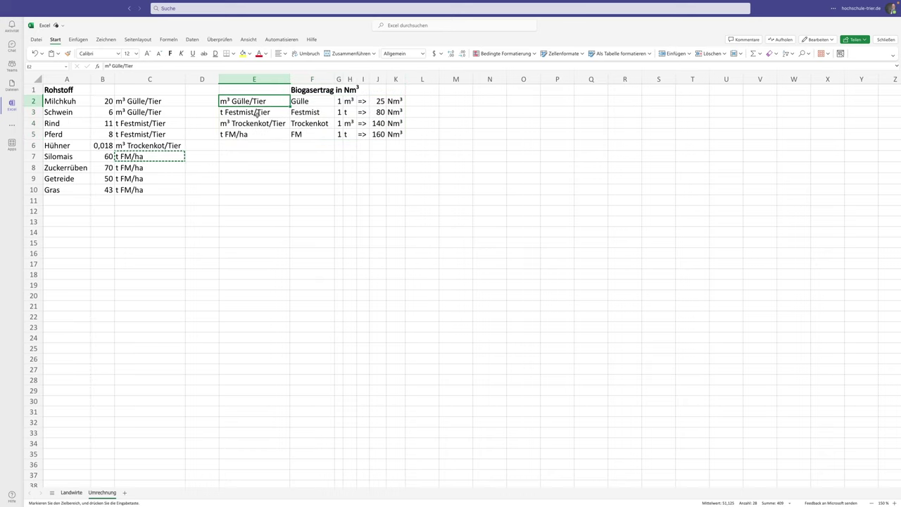
{"action": "left_click", "coordinate": [71, 492]}
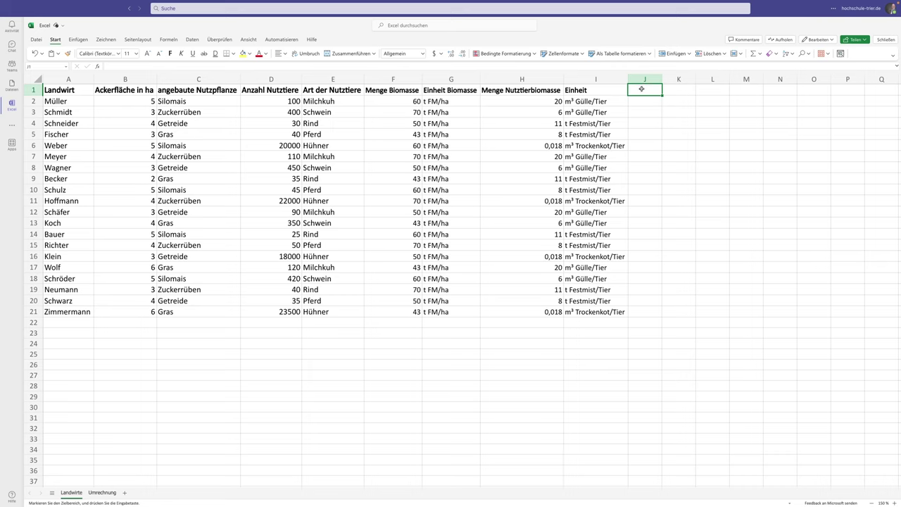
- Enter headers 'Biogas aus Pflanzen' in J1 and 'Biogas aus Tieren' in K1
{"action": "type", "text": "Biogas aus P"}
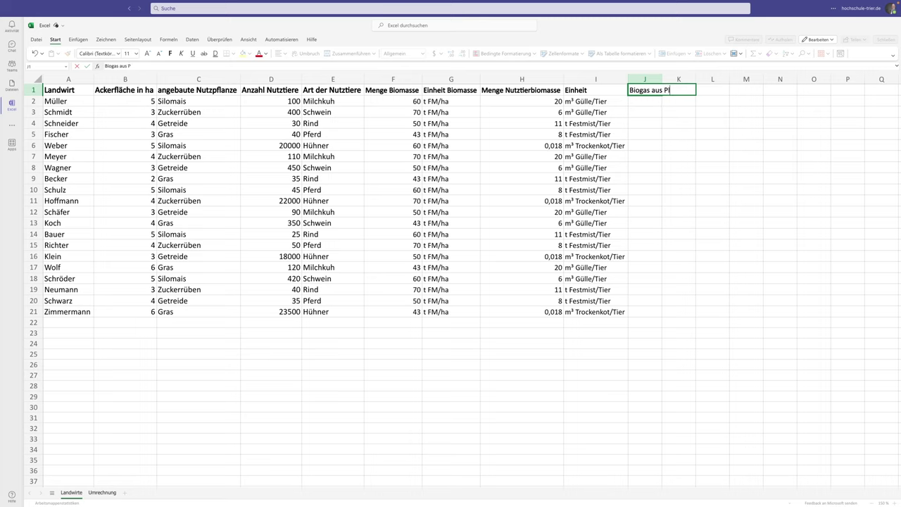
{"action": "type", "text": "ferd"}
{"action": "key", "text": "BackSpace"}
{"action": "key", "text": "BackSpace"}
{"action": "key", "text": "BackSpace"}
{"action": "type", "text": "l"}
{"action": "type", "text": "zen"}
{"action": "key", "text": "Tab"}
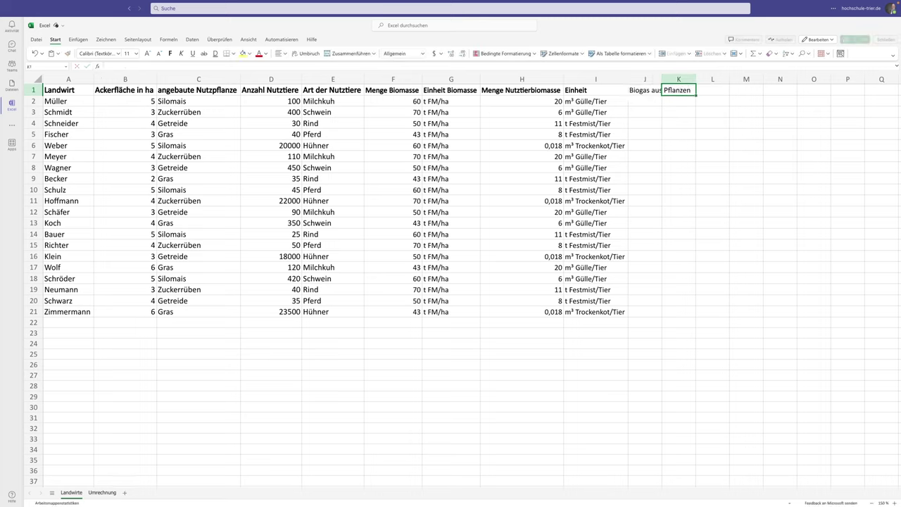
{"action": "type", "text": "Biogas aus "}
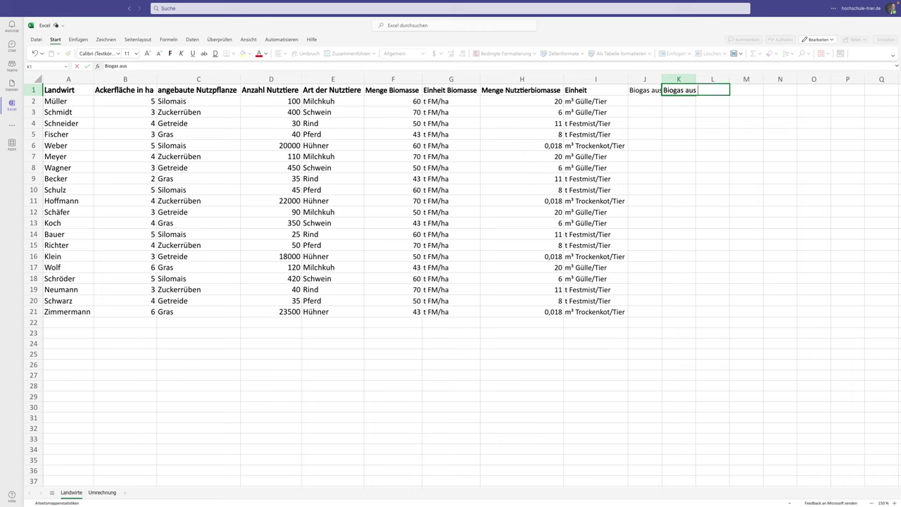
{"action": "type", "text": "Tieren"}
{"action": "key", "text": "Return"}
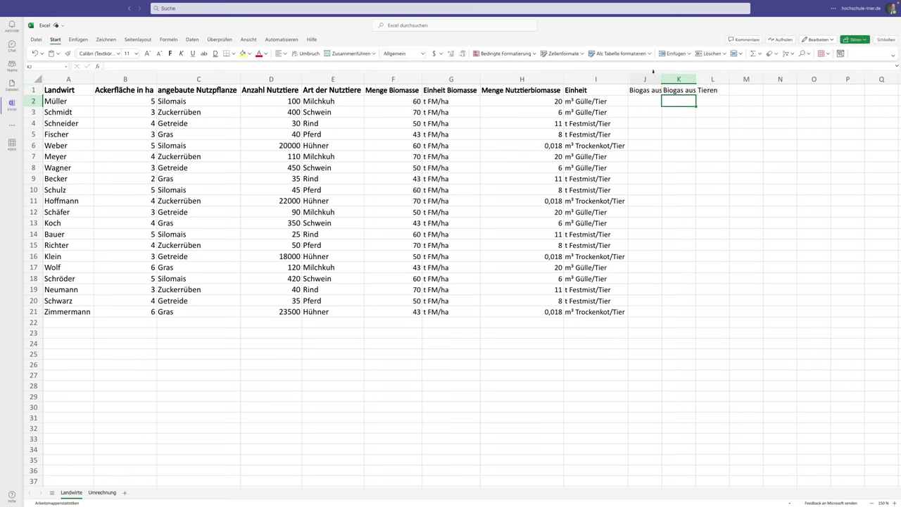
- Autofit columns J and K and begin an SVERWEIS formula in J2
{"action": "left_click_drag", "start_coordinate": [645, 79], "coordinate": [694, 79]}
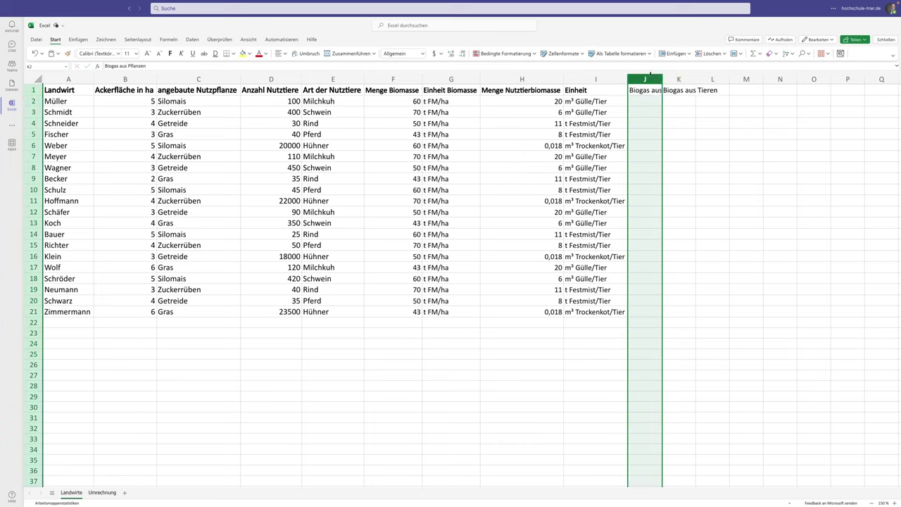
{"action": "double_click", "coordinate": [696, 79]}
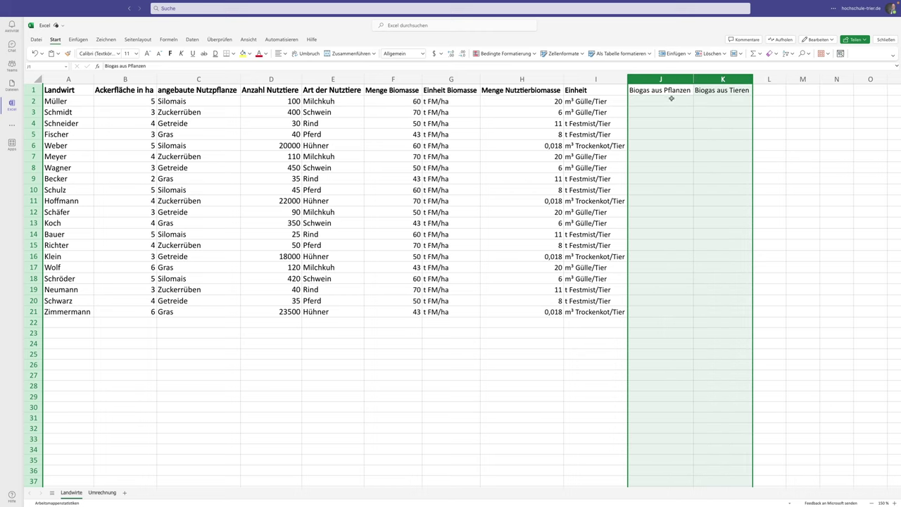
{"action": "left_click", "coordinate": [666, 101]}
{"action": "type", "text": "="}
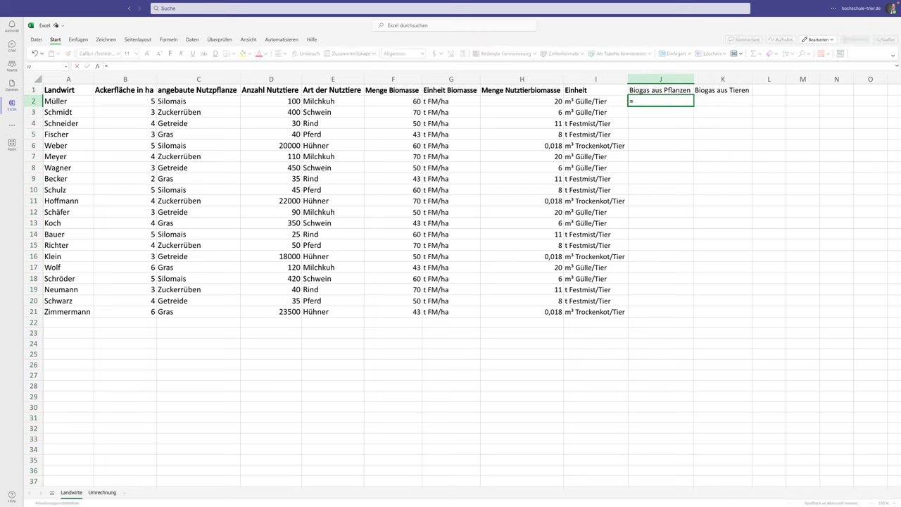
{"action": "type", "text": "SVERWEIS("}
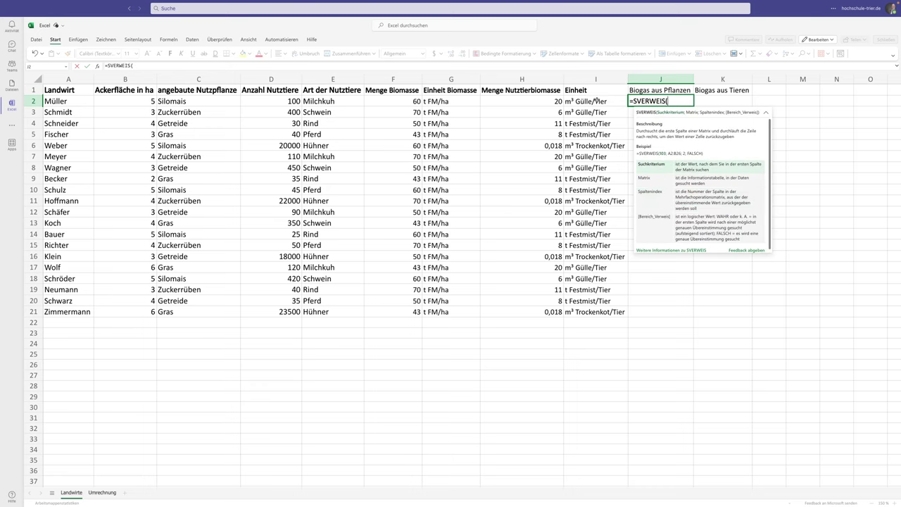
- Complete J2 as =SVERWEIS(G2;Umrechnung!E2:K5;6;FALSCH)
{"action": "left_click", "coordinate": [442, 102]}
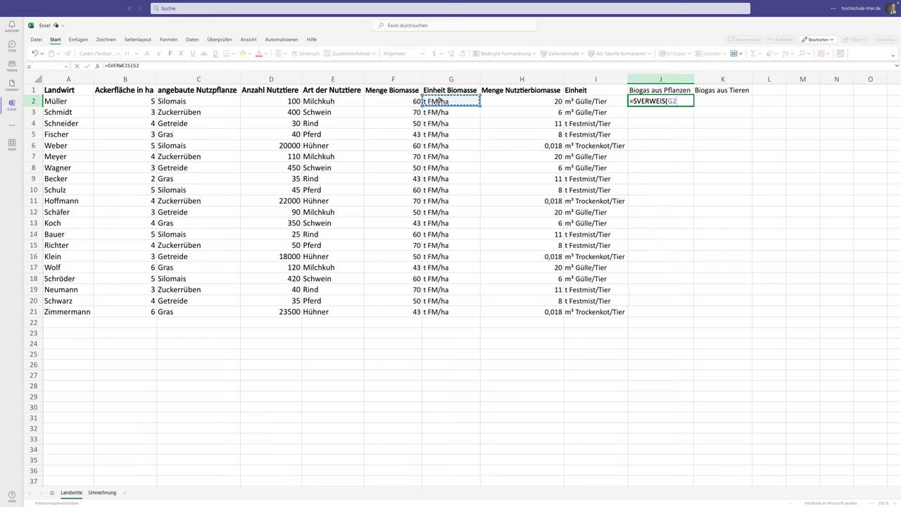
{"action": "type", "text": ";"}
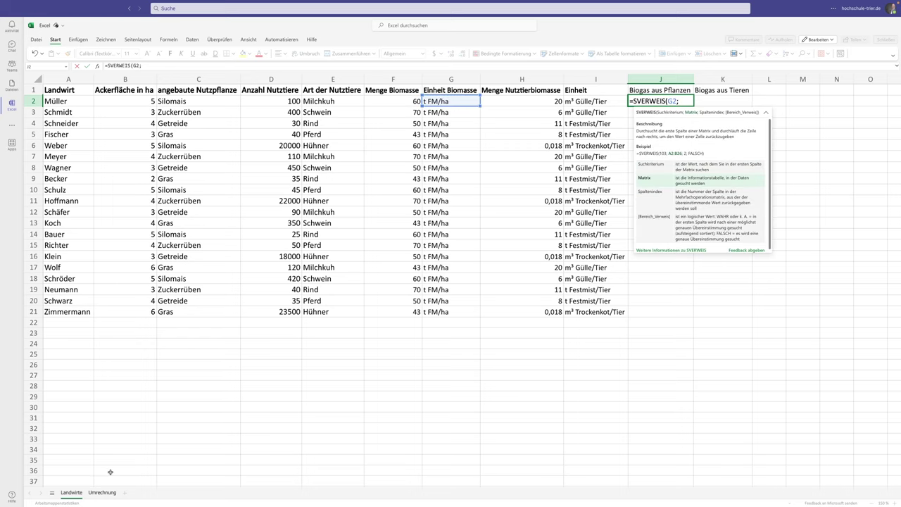
{"action": "left_click", "coordinate": [101, 495]}
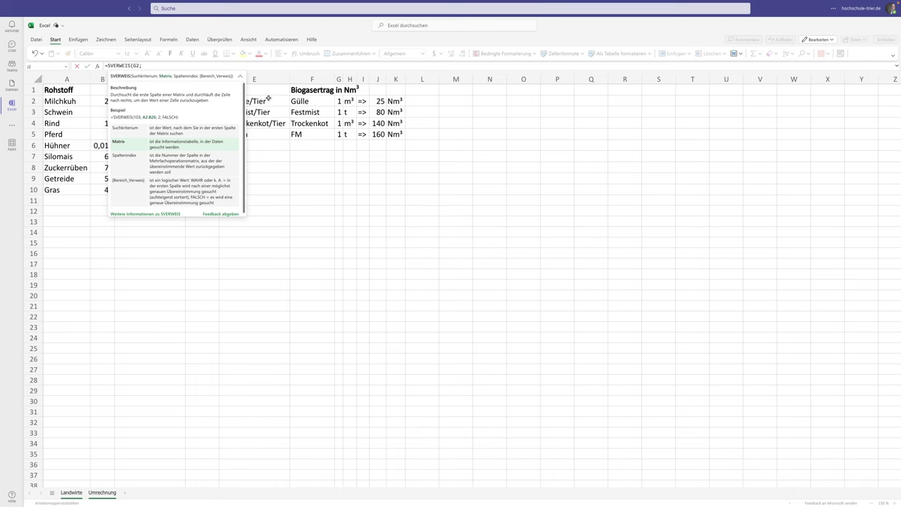
{"action": "left_click_drag", "start_coordinate": [251, 101], "coordinate": [398, 134]}
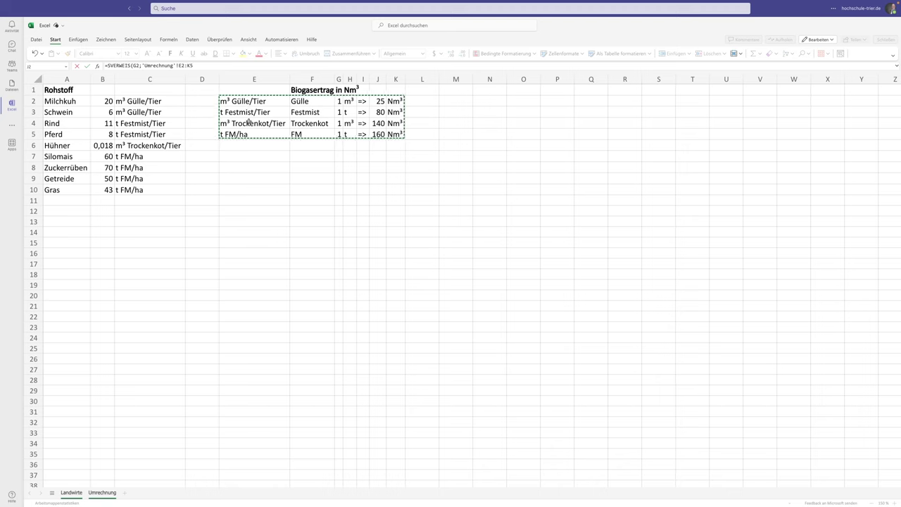
{"action": "type", "text": ";6"}
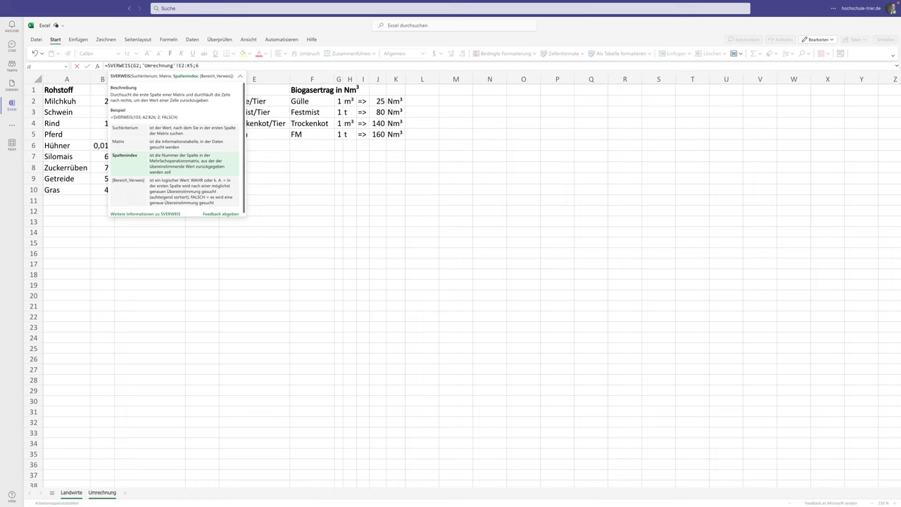
{"action": "type", "text": ";FAL"}
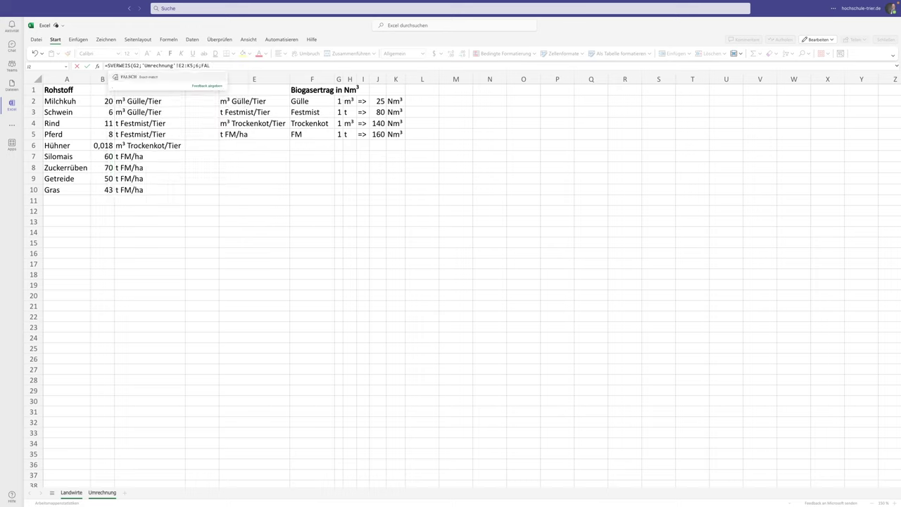
{"action": "type", "text": "SCH)"}
{"action": "key", "text": "Return"}
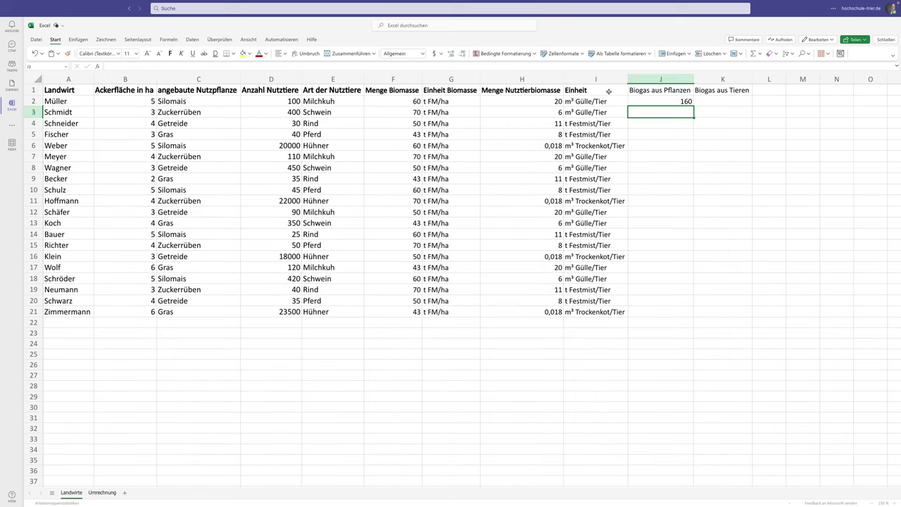
- Check J2's result against Umrechnung and fill the formula down to row 21
{"action": "left_click", "coordinate": [679, 103]}
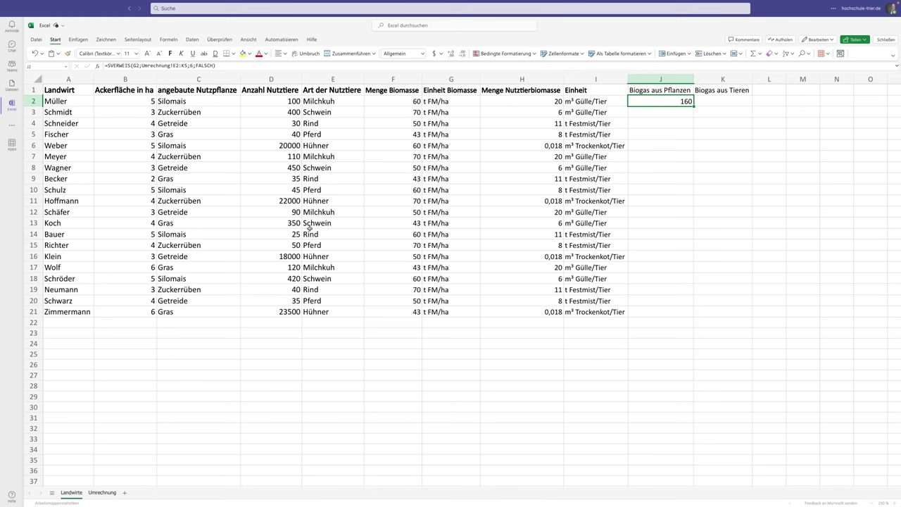
{"action": "left_click", "coordinate": [102, 492]}
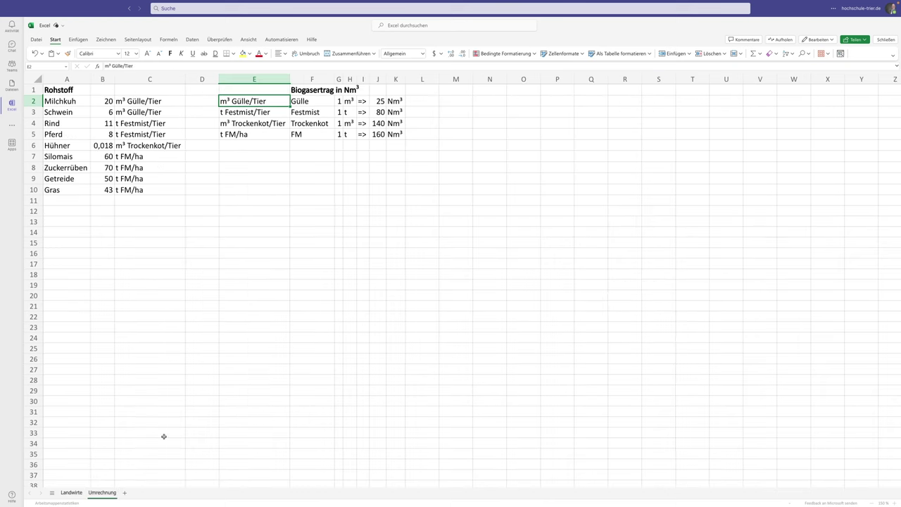
{"action": "left_click", "coordinate": [72, 493]}
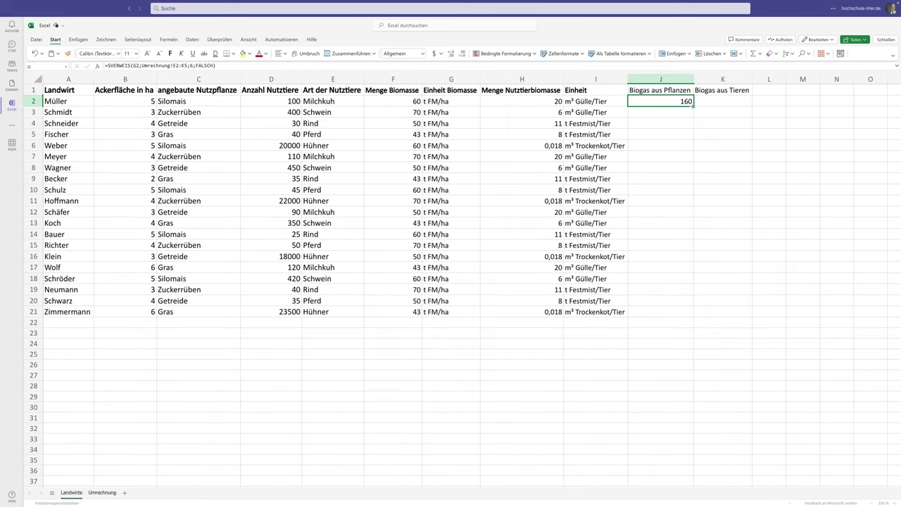
{"action": "double_click", "coordinate": [694, 107]}
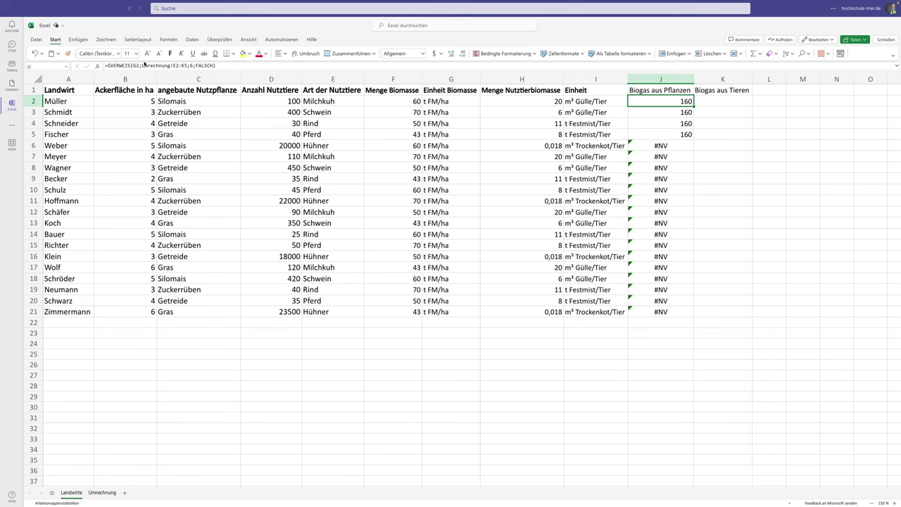
- Make J2's lookup range absolute ($E$2:$K$5) and refill column J so every row shows 160
{"action": "left_click", "coordinate": [174, 66]}
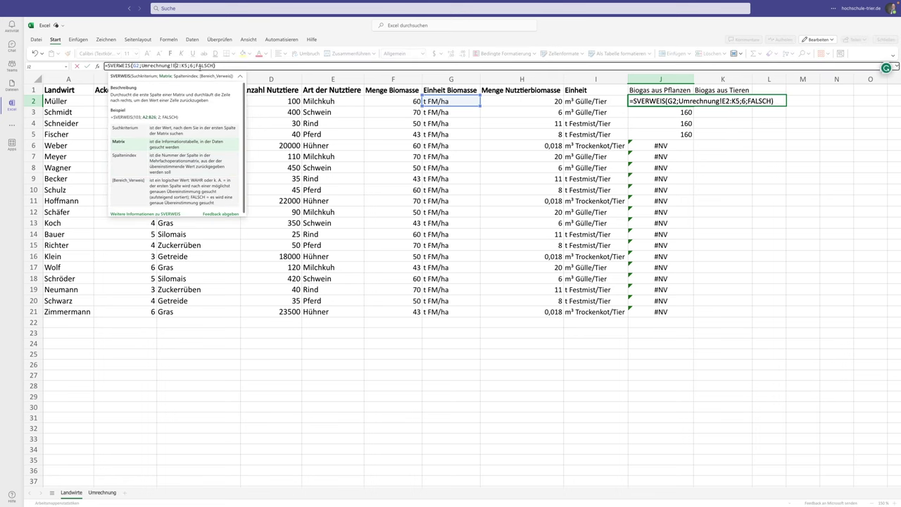
{"action": "key", "text": "F4"}
{"action": "double_click", "coordinate": [191, 65]}
{"action": "key", "text": "F4"}
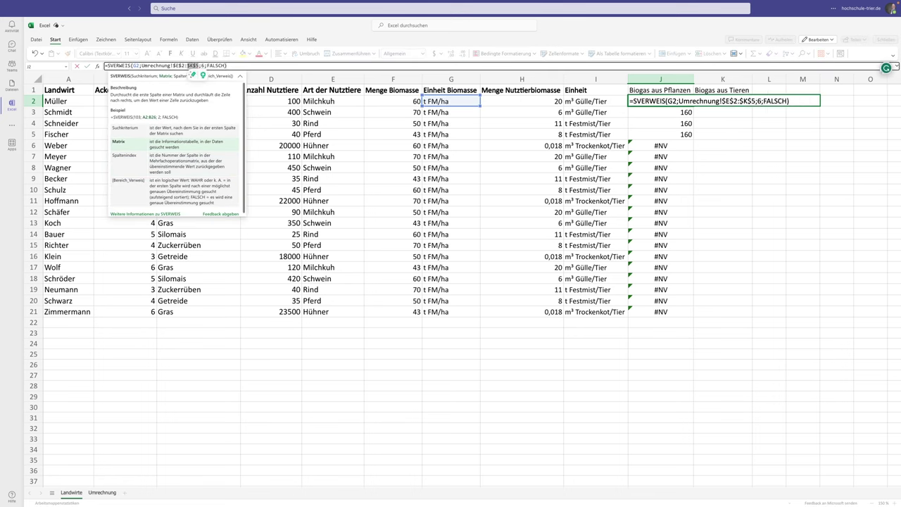
{"action": "key", "text": "Return"}
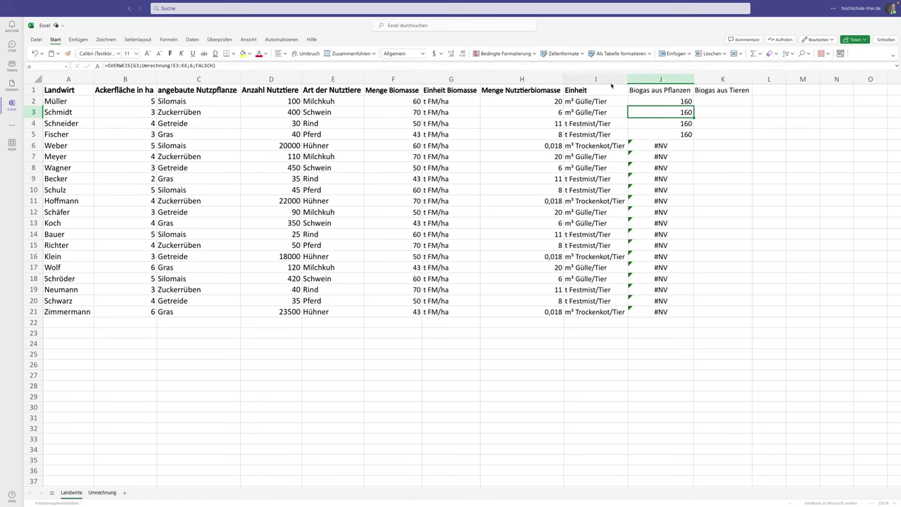
{"action": "left_click", "coordinate": [672, 101]}
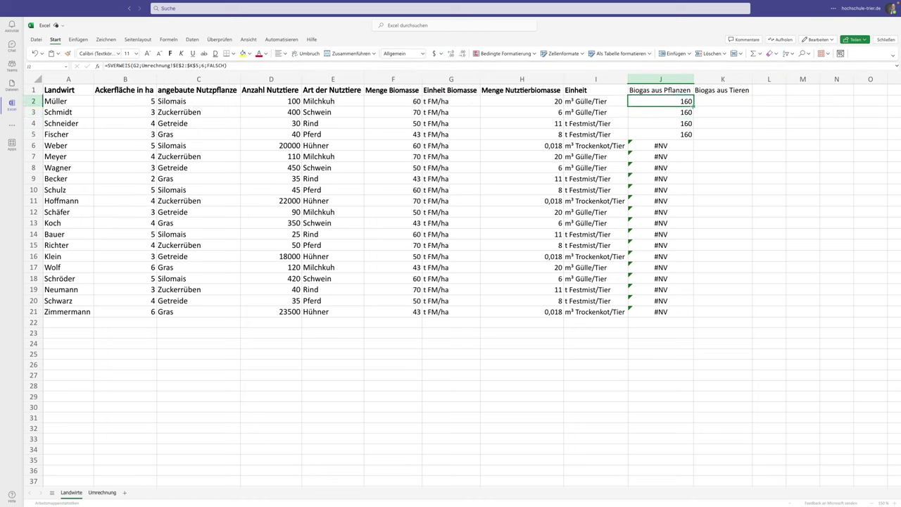
{"action": "double_click", "coordinate": [694, 106]}
- Bold the J1 and K1 headers and copy J2's formula text
{"action": "left_click_drag", "start_coordinate": [677, 88], "coordinate": [703, 88]}
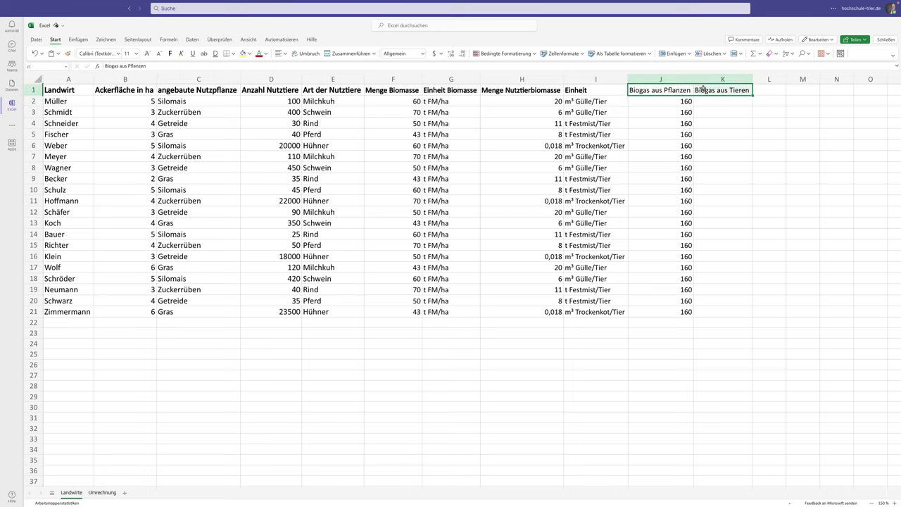
{"action": "left_click", "coordinate": [171, 54]}
{"action": "left_click", "coordinate": [646, 102]}
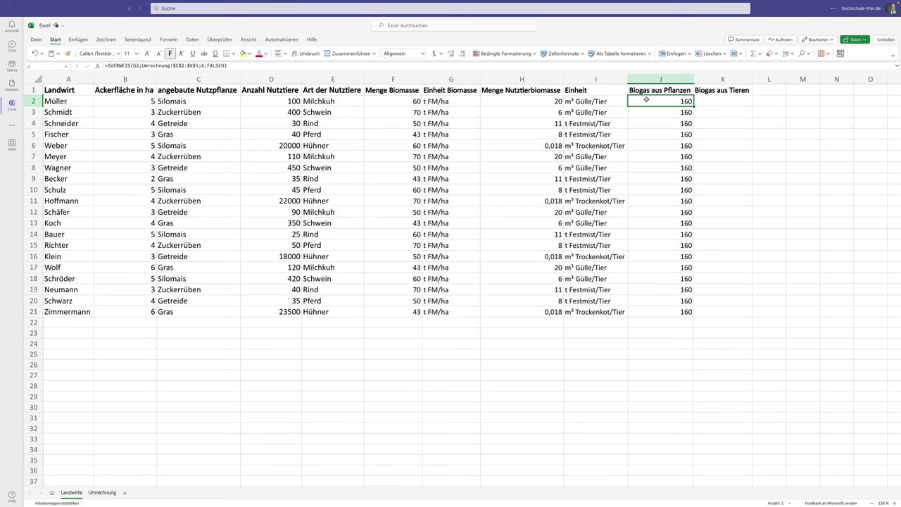
{"action": "left_click", "coordinate": [218, 67]}
{"action": "left_click_drag", "start_coordinate": [227, 66], "coordinate": [78, 64]}
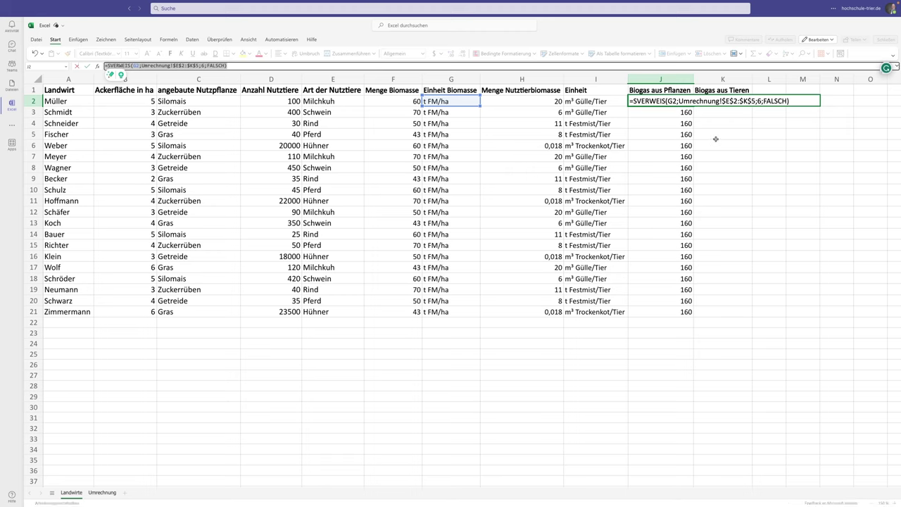
{"action": "key", "text": "Escape"}
- Paste the lookup into K2 with I2 as lookup value and fill to K21, giving 25, 80 or 140
{"action": "left_click", "coordinate": [715, 99]}
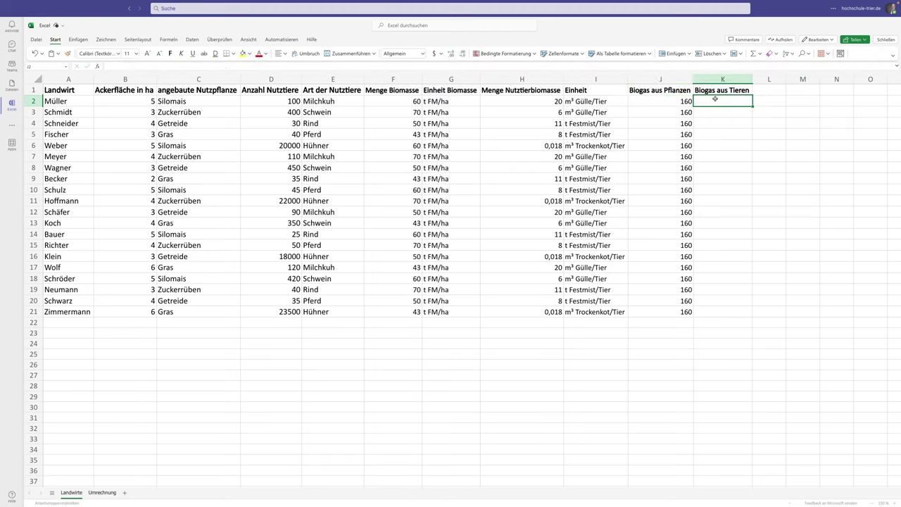
{"action": "key", "text": "ctrl+v"}
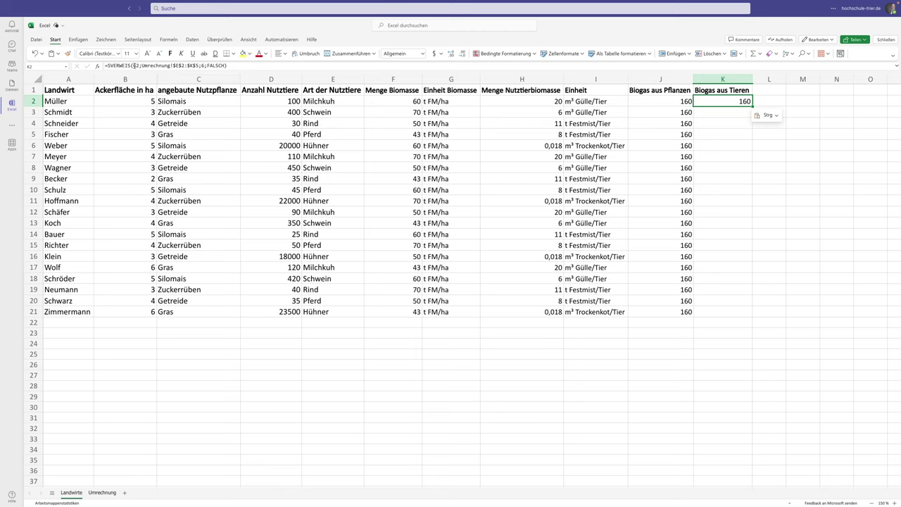
{"action": "double_click", "coordinate": [727, 100]}
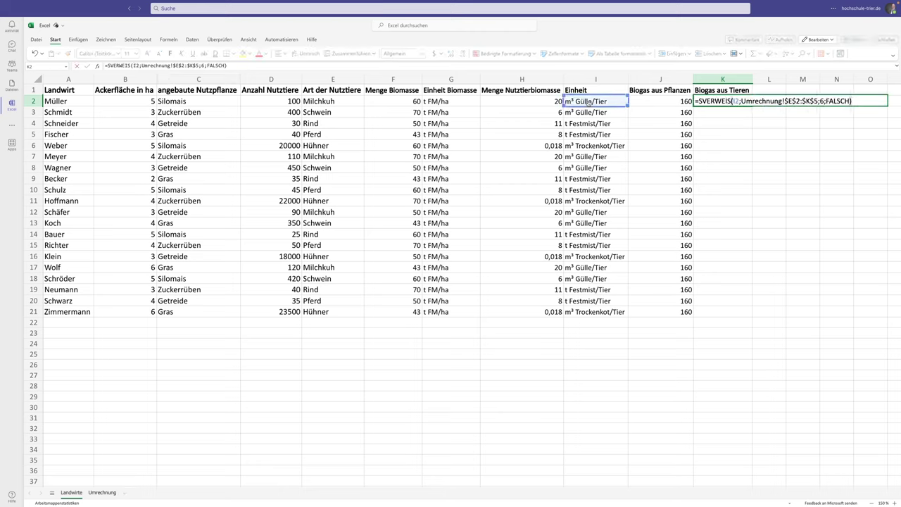
{"action": "left_click_drag", "start_coordinate": [451, 102], "coordinate": [591, 103]}
{"action": "key", "text": "Return"}
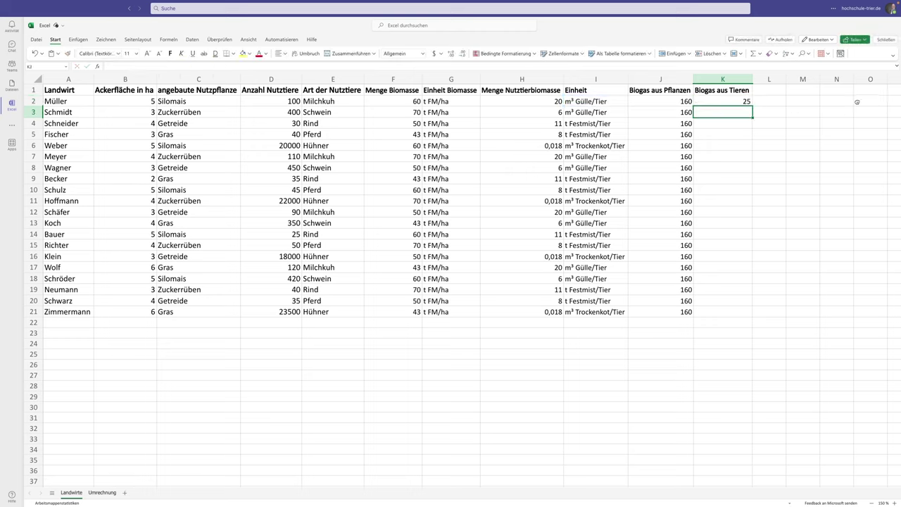
{"action": "left_click", "coordinate": [733, 103]}
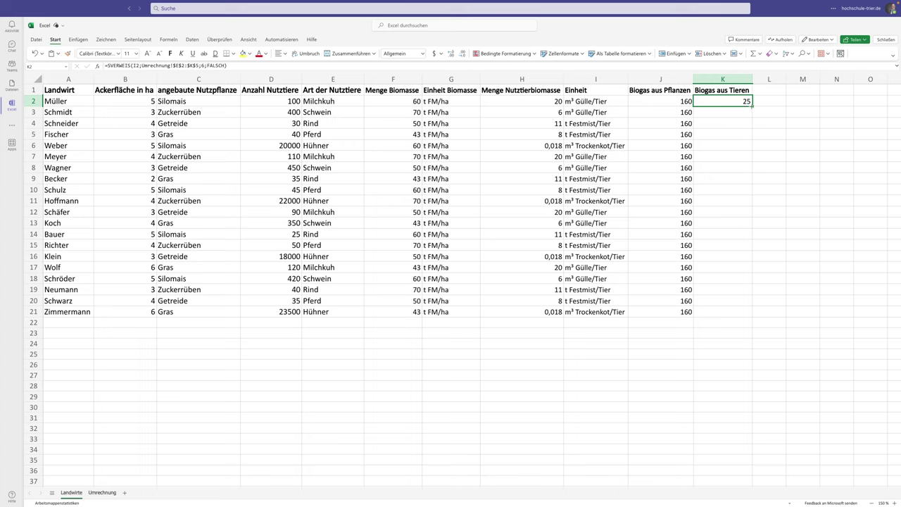
{"action": "double_click", "coordinate": [753, 107]}
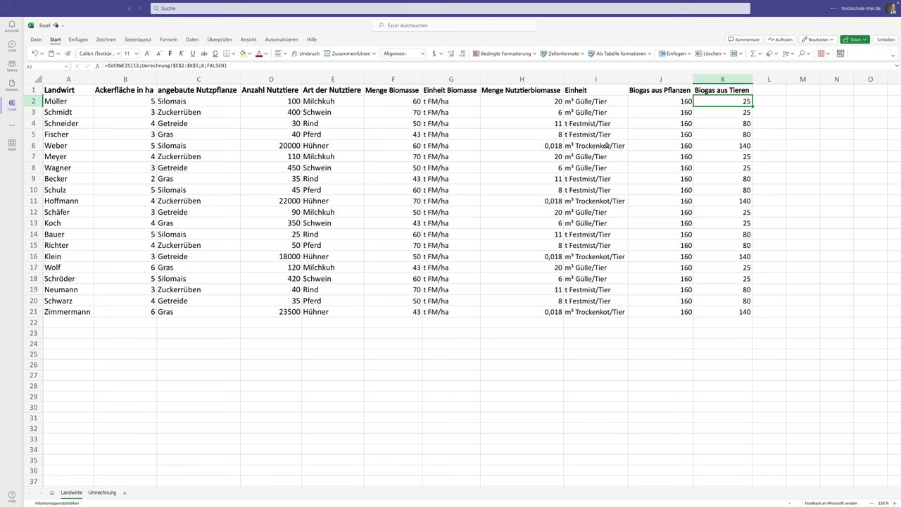
- Review the raw material list and biogas yield table on Umrechnung, then return to Landwirte
{"action": "left_click", "coordinate": [102, 493]}
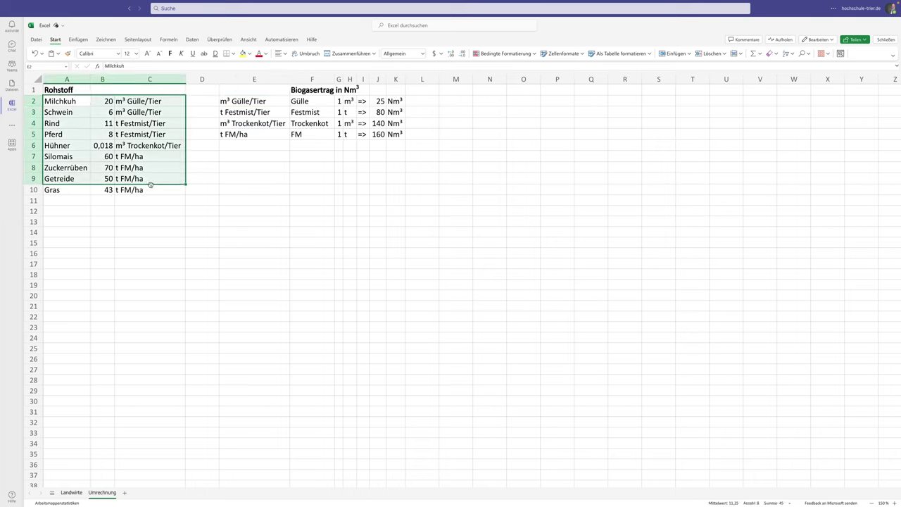
{"action": "left_click_drag", "start_coordinate": [62, 98], "coordinate": [148, 189]}
{"action": "left_click_drag", "start_coordinate": [243, 100], "coordinate": [381, 134]}
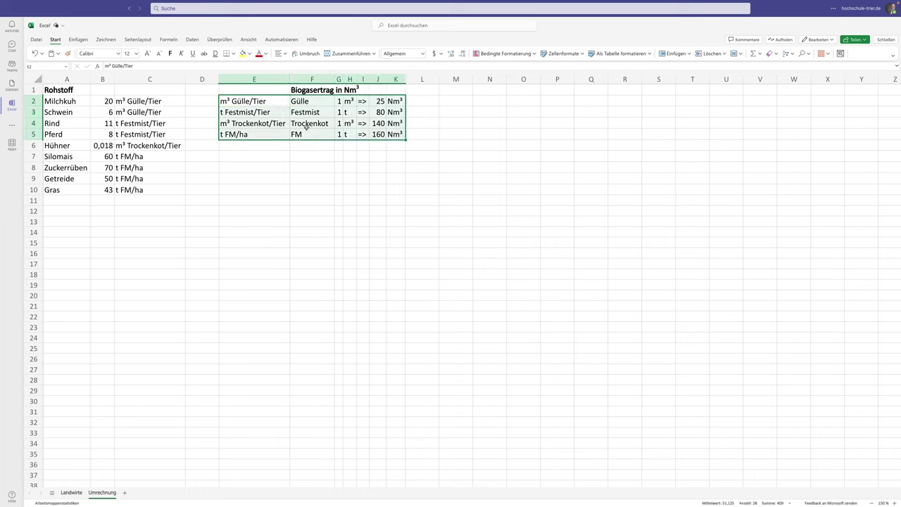
{"action": "left_click", "coordinate": [53, 88]}
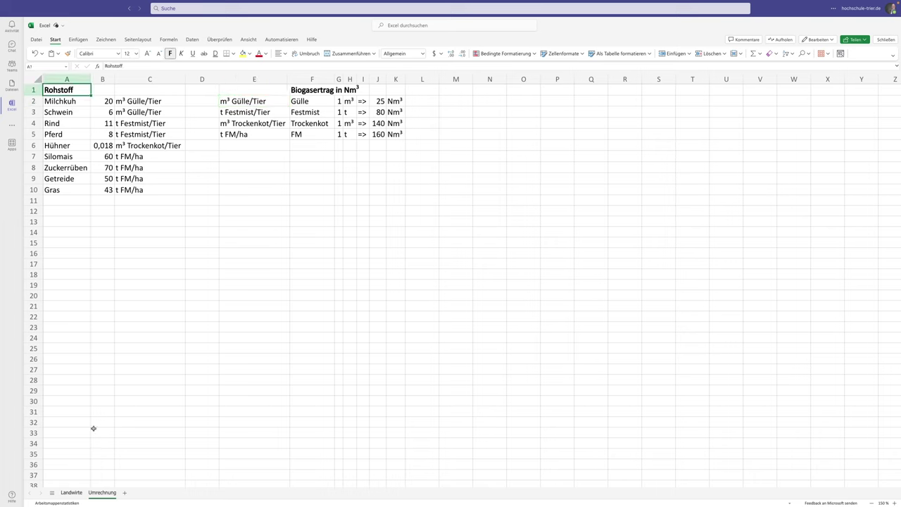
{"action": "left_click", "coordinate": [71, 492]}
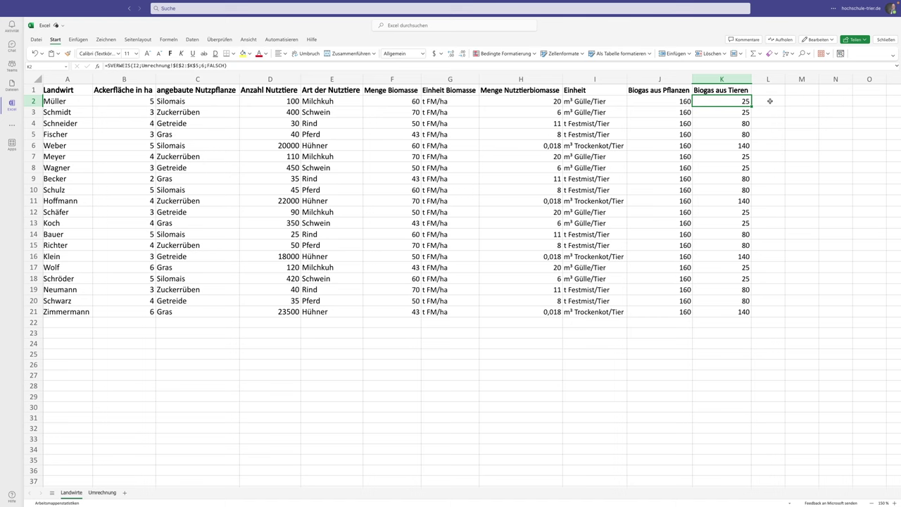
- Check the biogas headers and column G lookups, then start a formula with = in L2
{"action": "left_click", "coordinate": [770, 102]}
{"action": "left_click", "coordinate": [672, 91]}
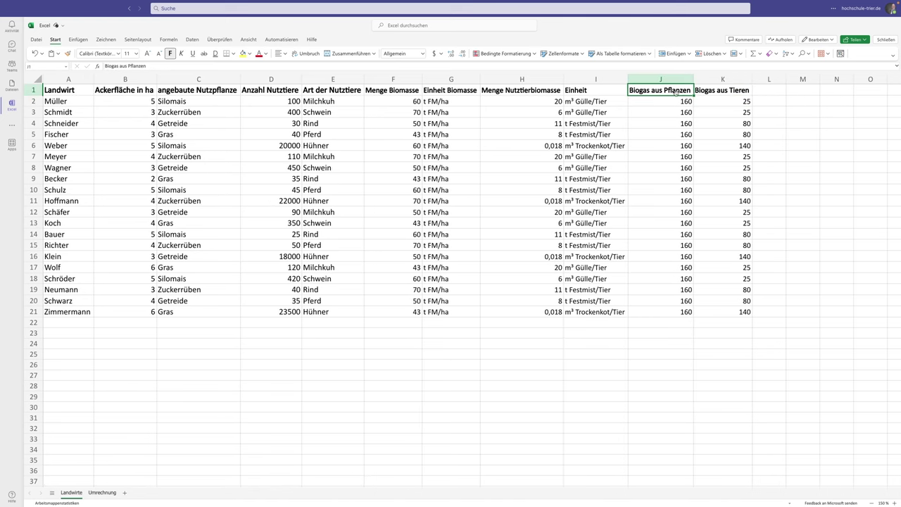
{"action": "left_click_drag", "start_coordinate": [450, 103], "coordinate": [451, 112]}
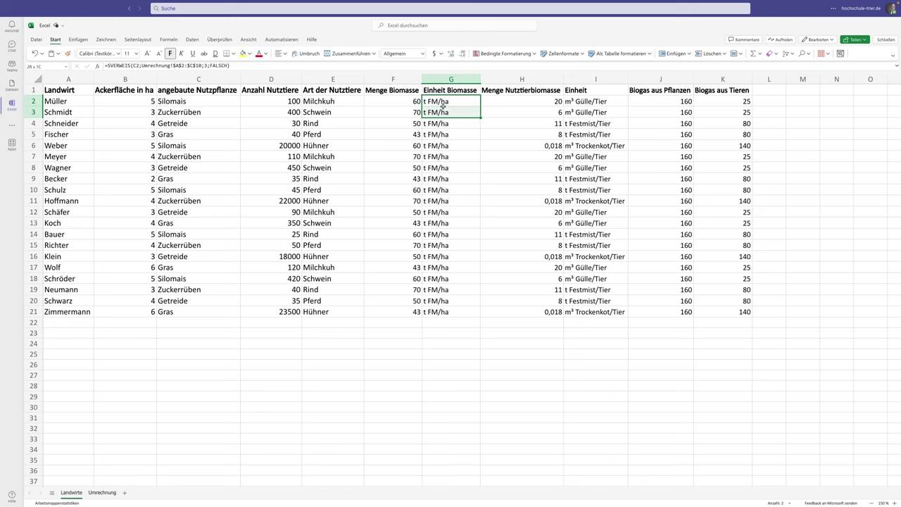
{"action": "left_click", "coordinate": [775, 100]}
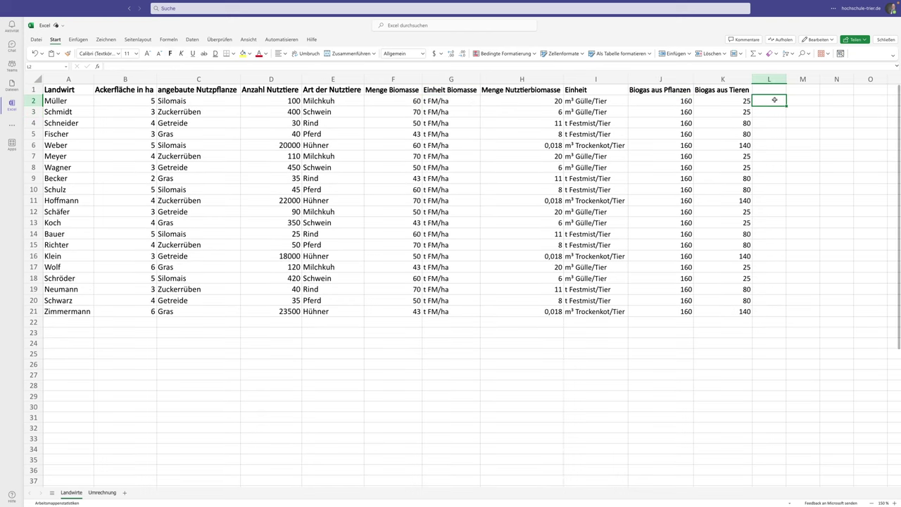
{"action": "type", "text": "="}
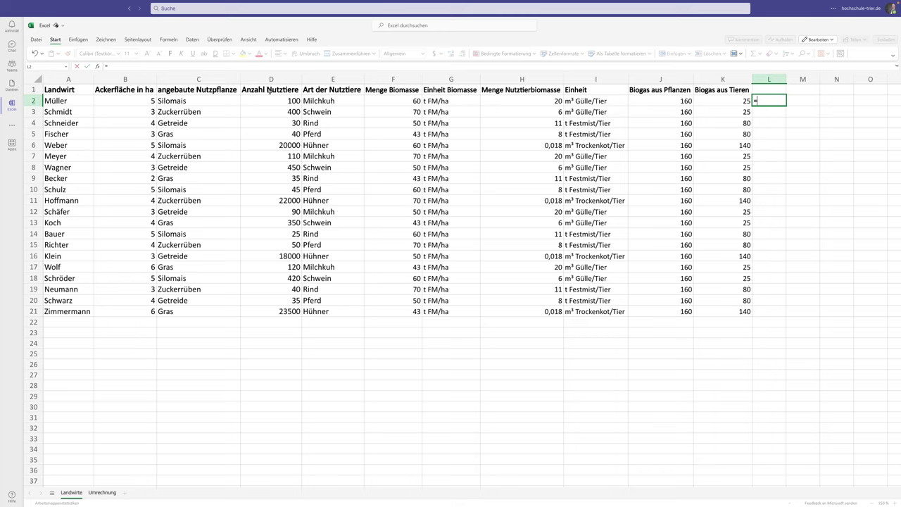
- Enter =B2*F2*J2 in L2, giving 48000 plant biogas for the first farmer
{"action": "left_click", "coordinate": [121, 100]}
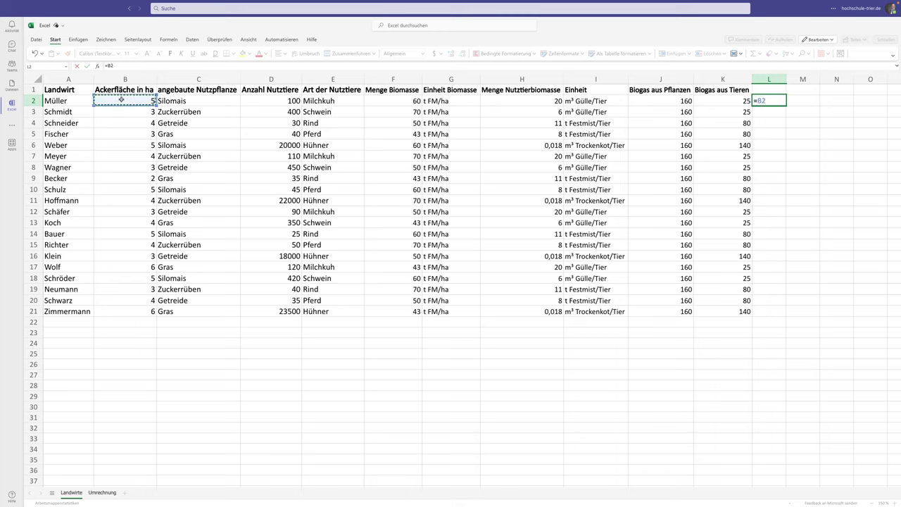
{"action": "type", "text": "*"}
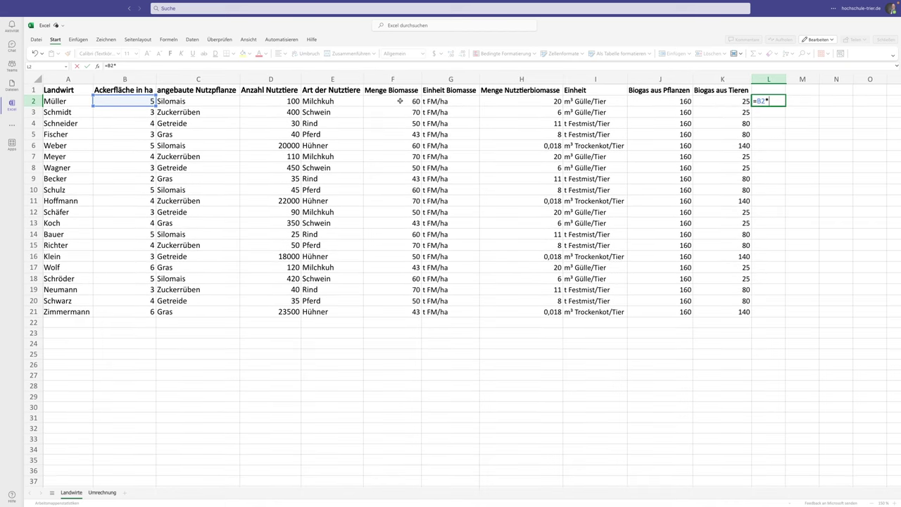
{"action": "left_click", "coordinate": [400, 101]}
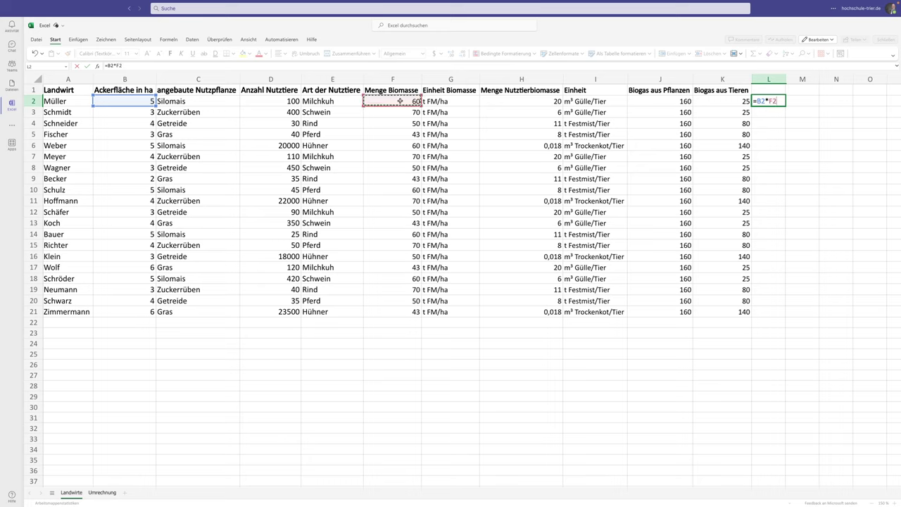
{"action": "type", "text": "*"}
{"action": "left_click", "coordinate": [662, 102]}
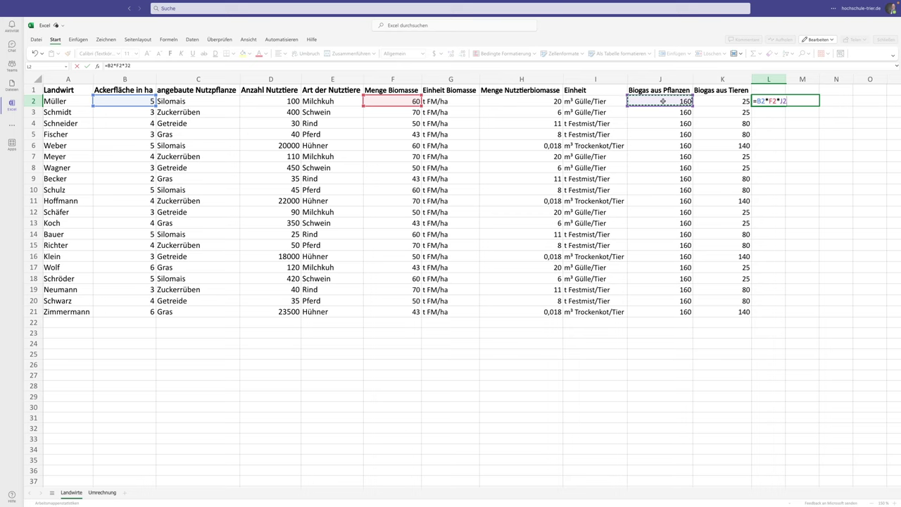
{"action": "key", "text": "Return"}
{"action": "left_click", "coordinate": [768, 102]}
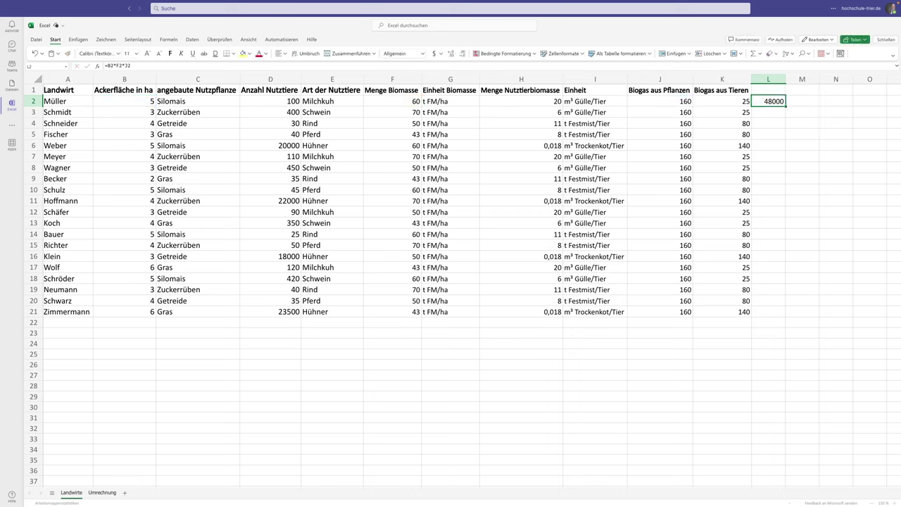
{"action": "left_click", "coordinate": [768, 90]}
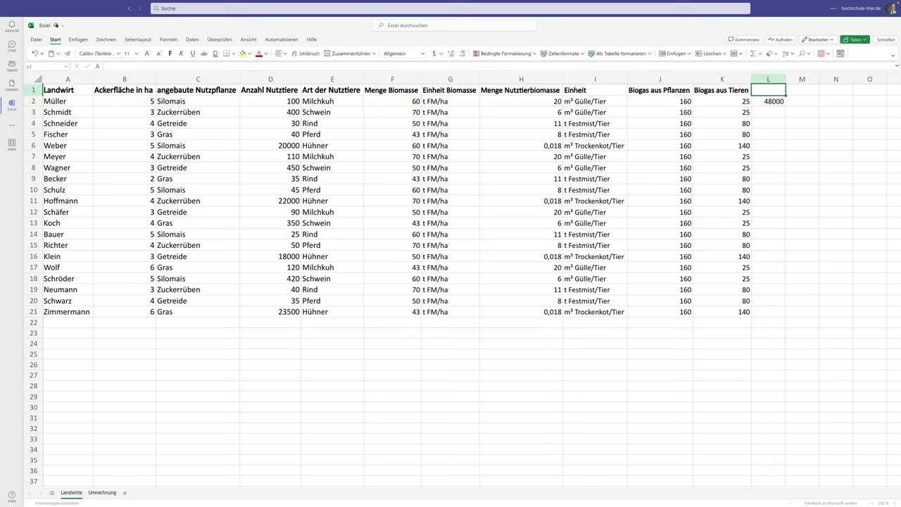
- Enter the headers 'Gesamtbiogas Pflanzen' in L1 and 'Gesamtbiogas Tiere' in M1
{"action": "type", "text": "Biogas"}
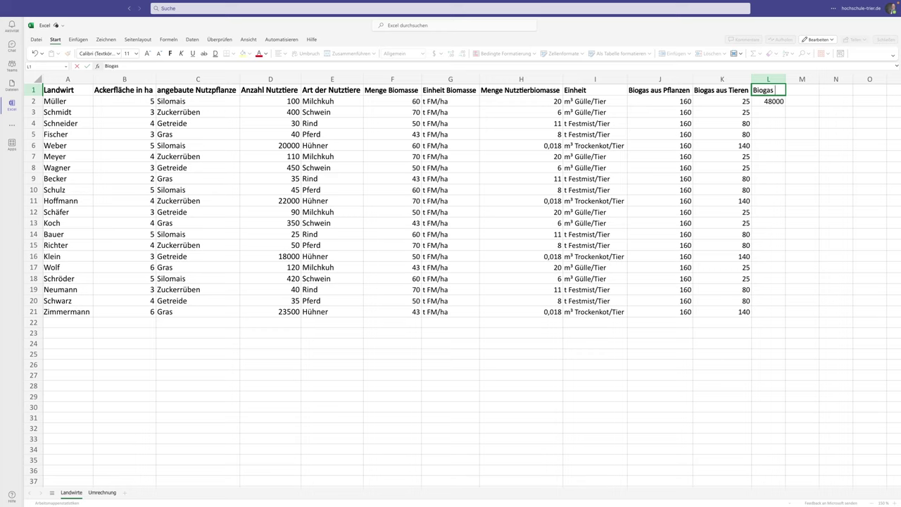
{"action": "key", "text": "BackSpace"}
{"action": "key", "text": "BackSpace"}
{"action": "type", "text": "Gesamtbio"}
{"action": "type", "text": "gas P"}
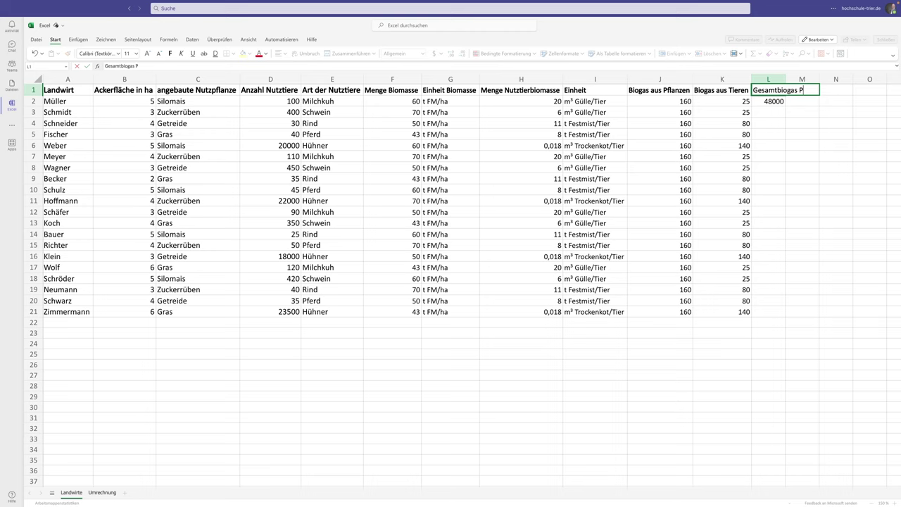
{"action": "type", "text": "lant"}
{"action": "type", "text": "zen"}
{"action": "key", "text": "Tab"}
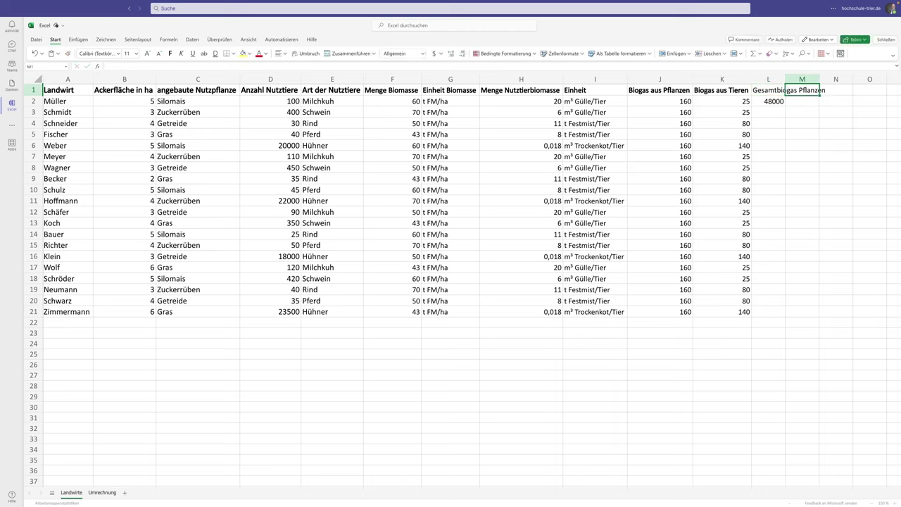
{"action": "type", "text": "Gesamt"}
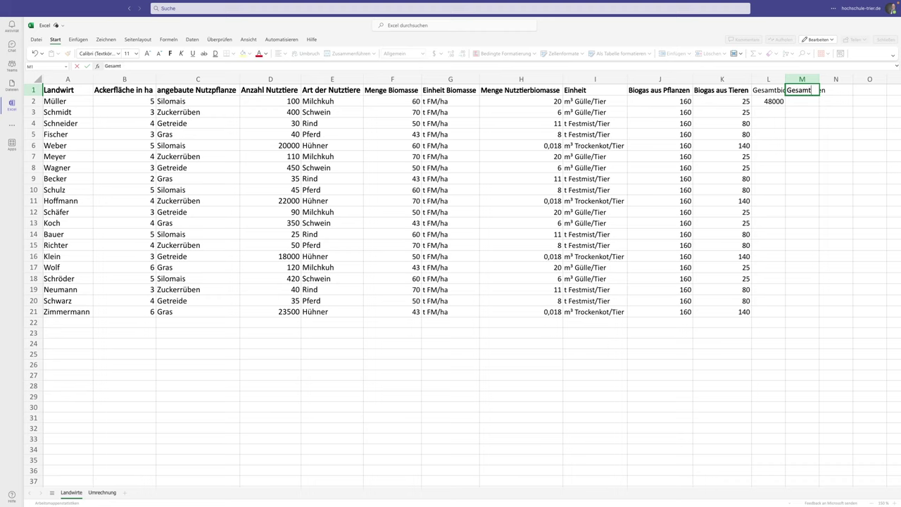
{"action": "type", "text": "biogas Tiere"}
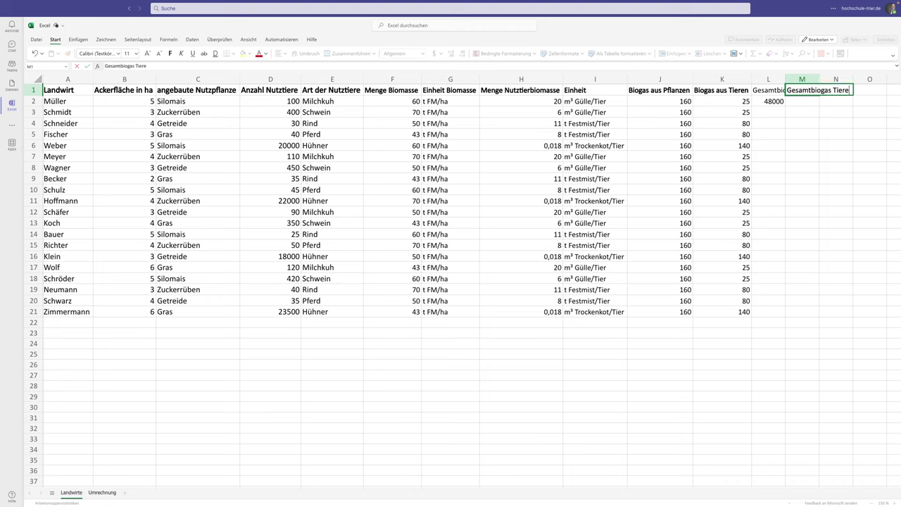
{"action": "key", "text": "Return"}
- Enter =D2*H2*K2 in M2 to compute the first farmer's animal biogas, 50000
{"action": "type", "text": "="}
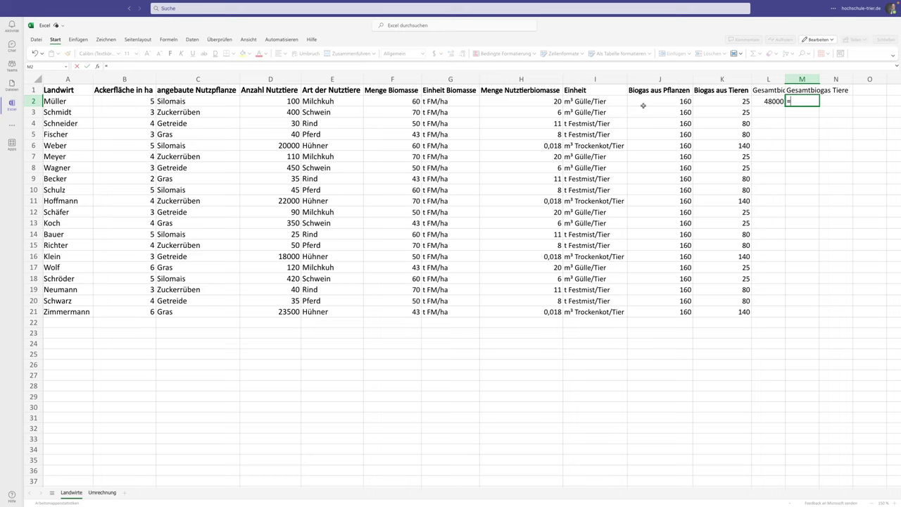
{"action": "left_click", "coordinate": [275, 101]}
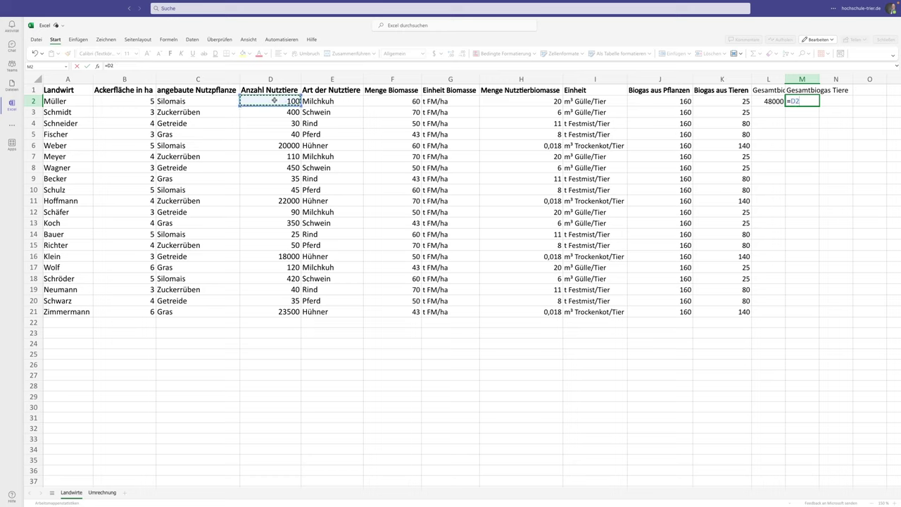
{"action": "type", "text": "*"}
{"action": "left_click", "coordinate": [544, 102]}
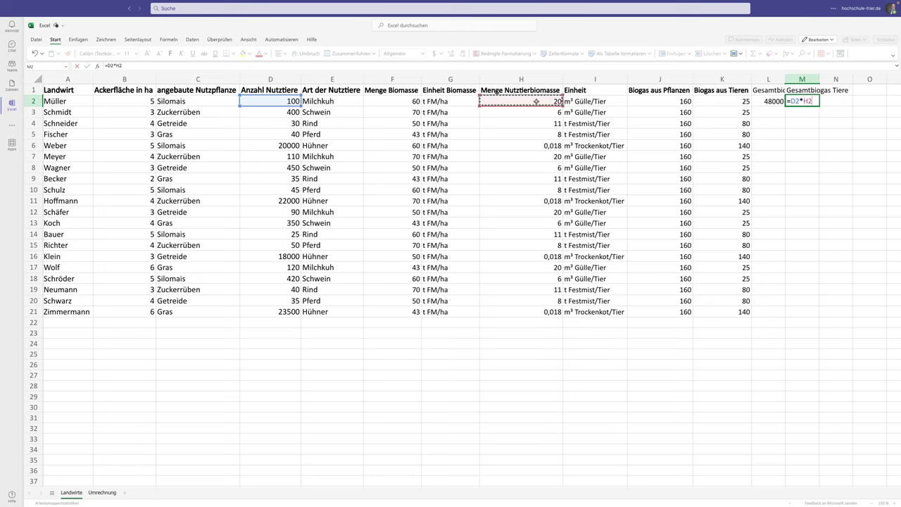
{"action": "left_click", "coordinate": [728, 101]}
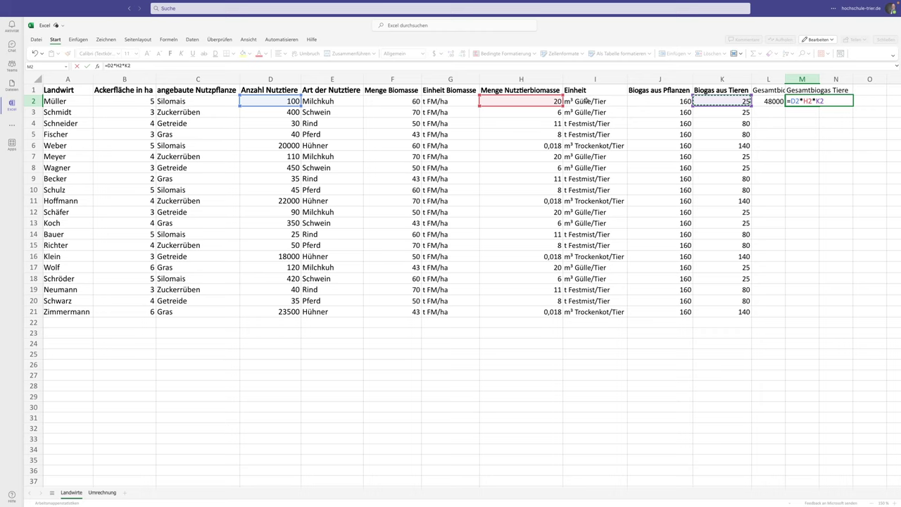
{"action": "key", "text": "Return"}
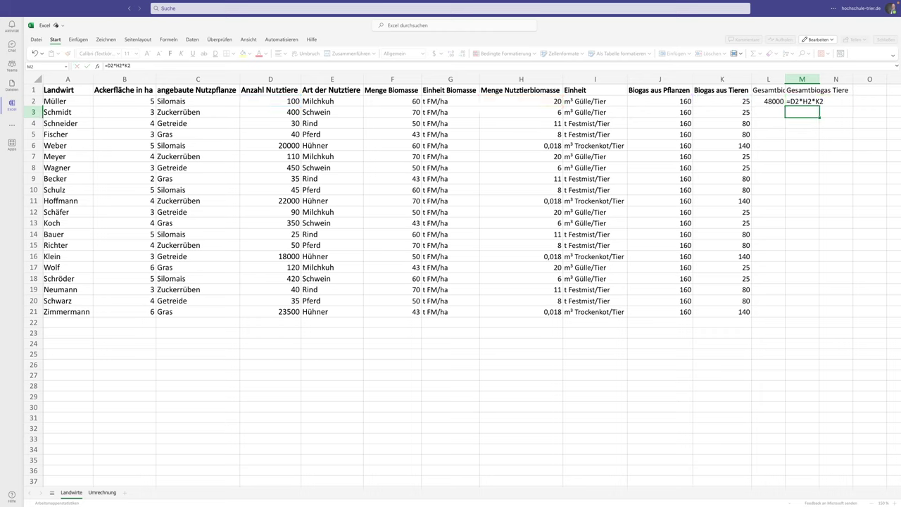
- Add the 'Gesamtbiogas' header in N1 and the total =L2+M2 (98000) in N2
{"action": "left_click", "coordinate": [770, 88]}
{"action": "left_click", "coordinate": [826, 90]}
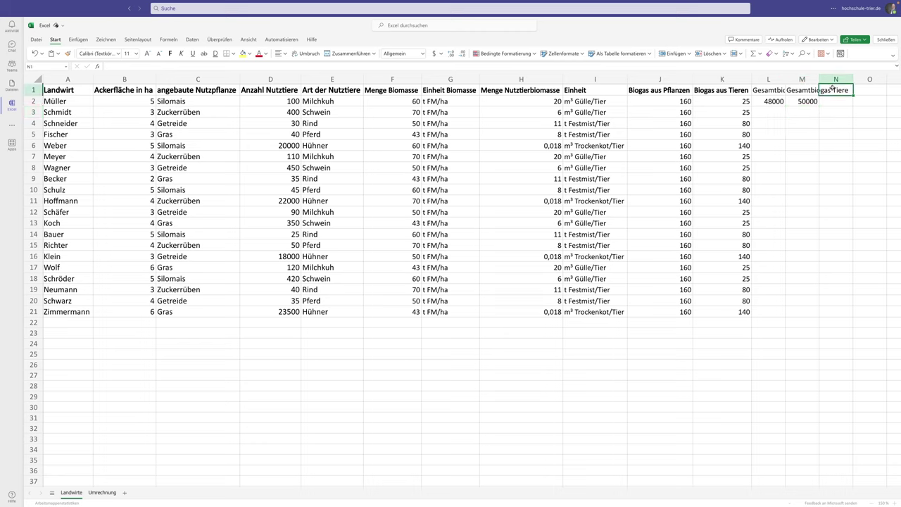
{"action": "type", "text": "Gesamtbio"}
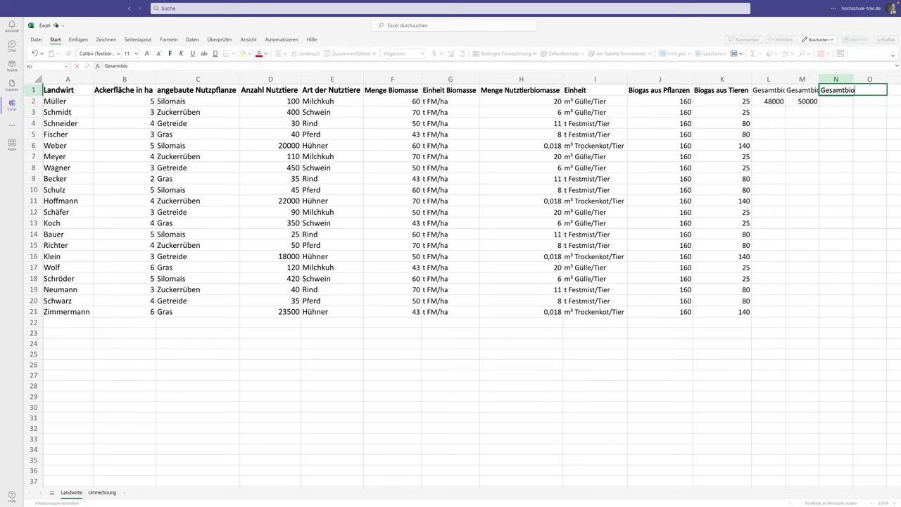
{"action": "type", "text": "gas"}
{"action": "key", "text": "Return"}
{"action": "type", "text": "=L2"}
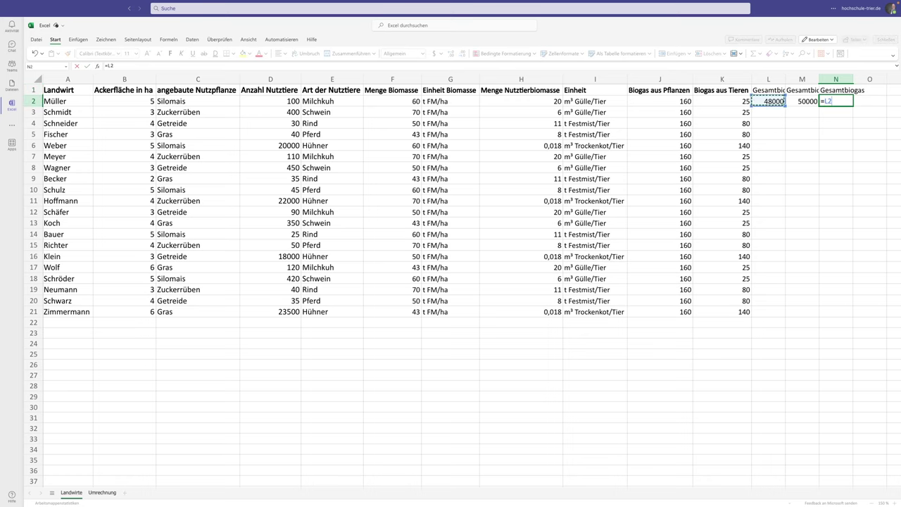
{"action": "type", "text": "+M2"}
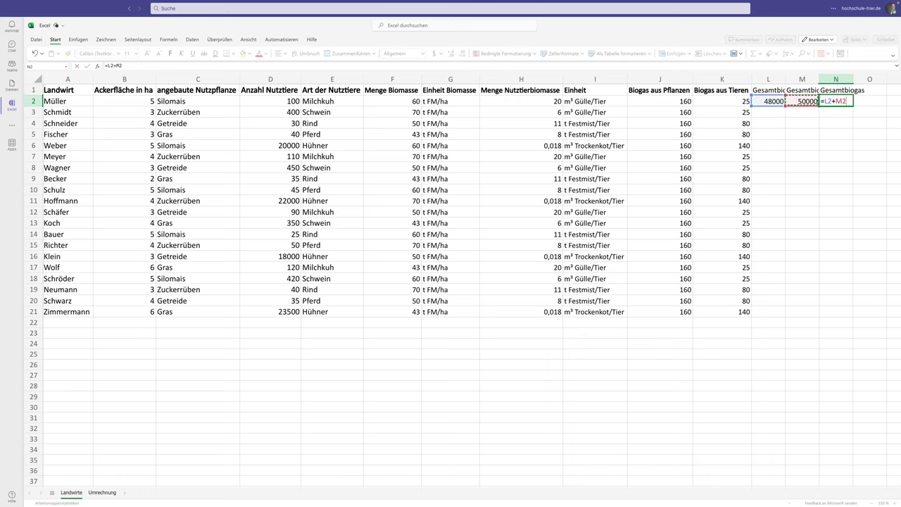
{"action": "key", "text": "Return"}
- Fill the L2:N2 biogas total formulas down through row 21 for every farmer
{"action": "left_click_drag", "start_coordinate": [771, 101], "coordinate": [859, 102]}
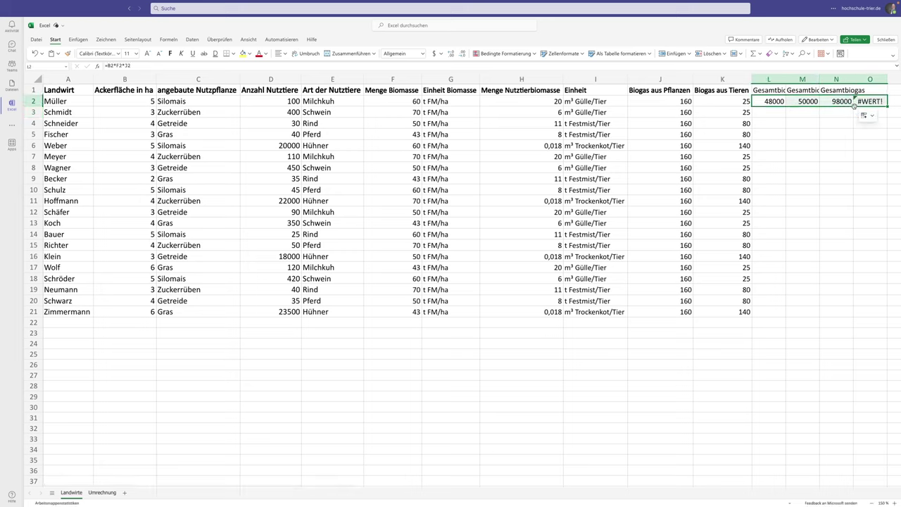
{"action": "key", "text": "ctrl+z"}
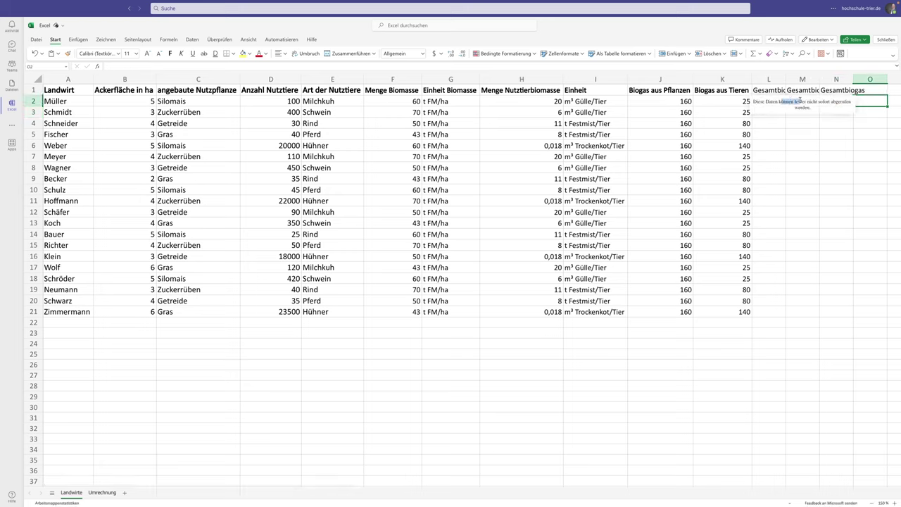
{"action": "mouse_move", "coordinate": [780, 102]}
{"action": "left_mouse_down"}
{"action": "mouse_move", "coordinate": [849, 103]}
{"action": "mouse_move", "coordinate": [853, 310]}
{"action": "left_mouse_up"}
{"action": "left_click", "coordinate": [820, 122]}
{"action": "left_click", "coordinate": [803, 145]}
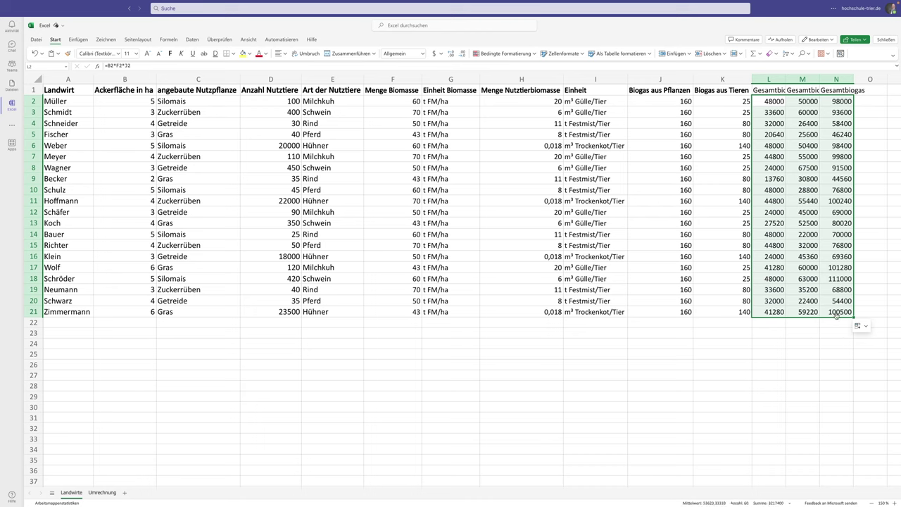
- Give the Gesamtbiogas column N1:N21 a yellow fill
{"action": "left_click", "coordinate": [844, 91]}
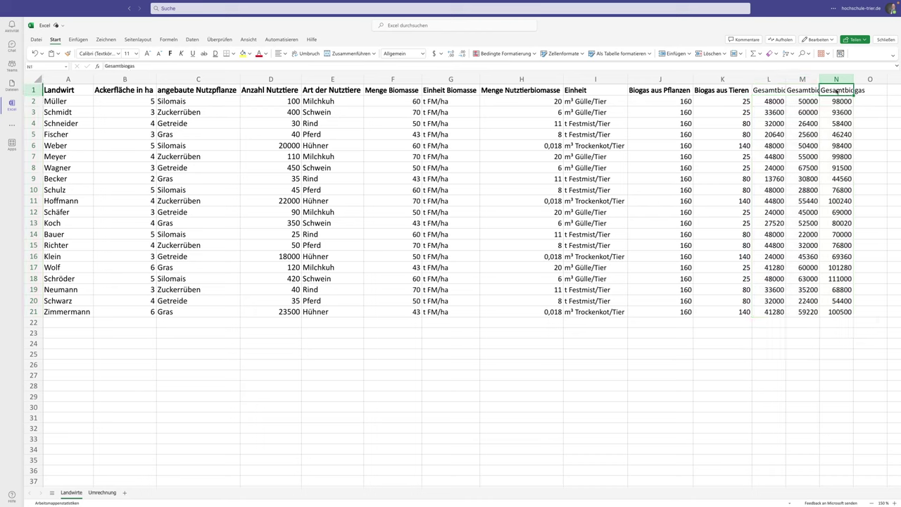
{"action": "left_click", "coordinate": [839, 314], "text": "shift"}
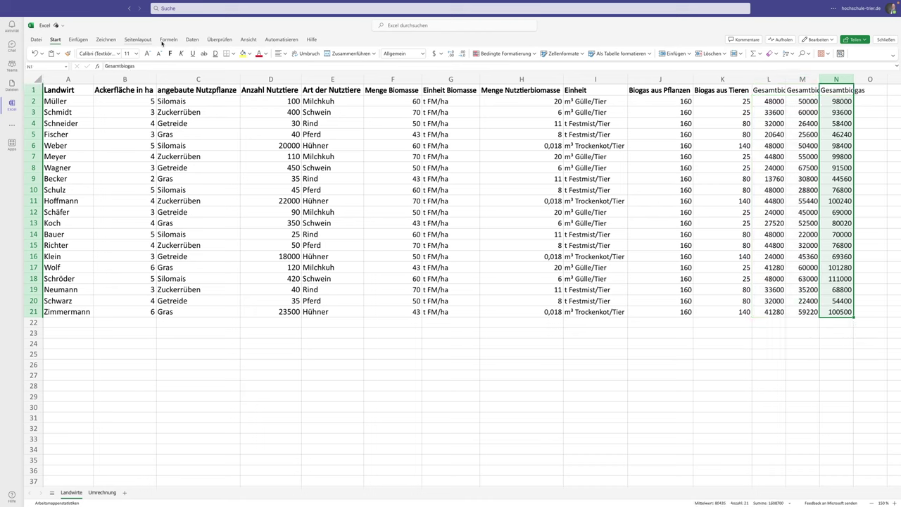
{"action": "left_click", "coordinate": [243, 53]}
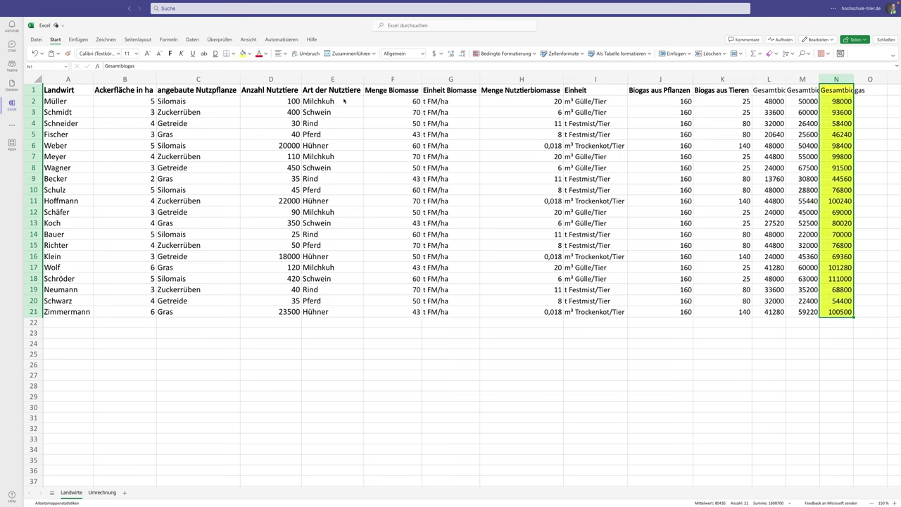
- Sum N2:N21 with =SUMME in N23, giving 1608700
{"action": "left_click", "coordinate": [841, 104]}
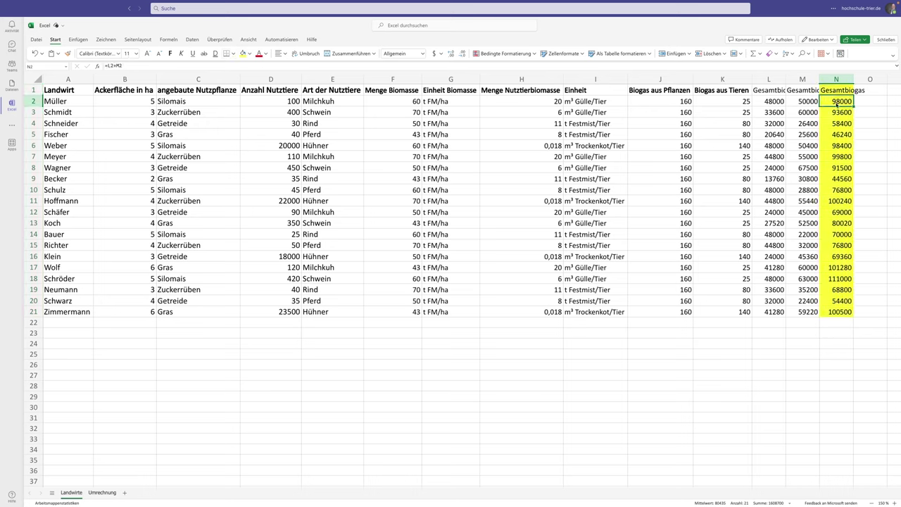
{"action": "left_click", "coordinate": [835, 333]}
{"action": "type", "text": "=summe"}
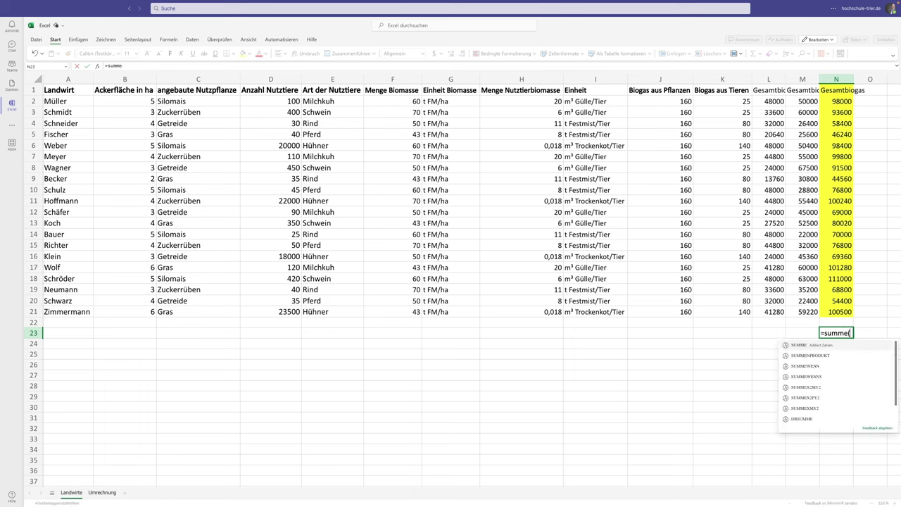
{"action": "type", "text": "("}
{"action": "left_click_drag", "start_coordinate": [842, 314], "coordinate": [835, 101]}
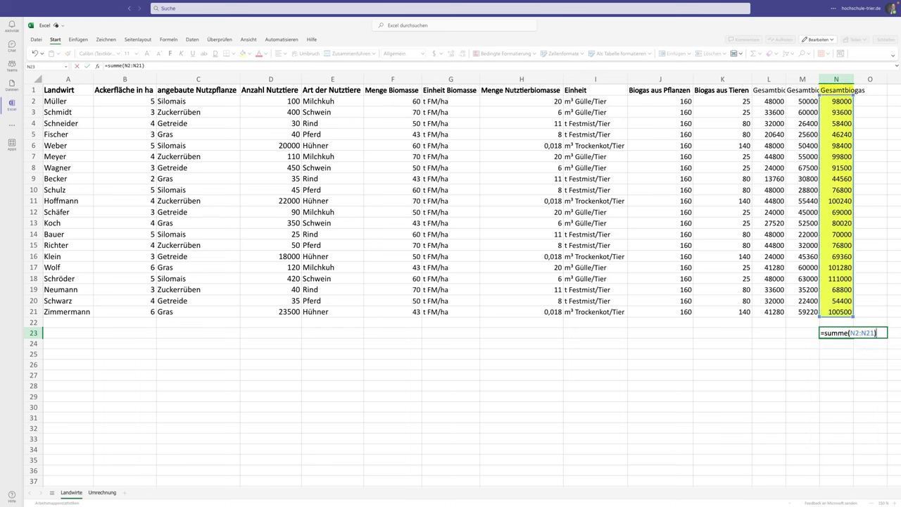
{"action": "key", "text": "Return"}
{"action": "left_click", "coordinate": [837, 333]}
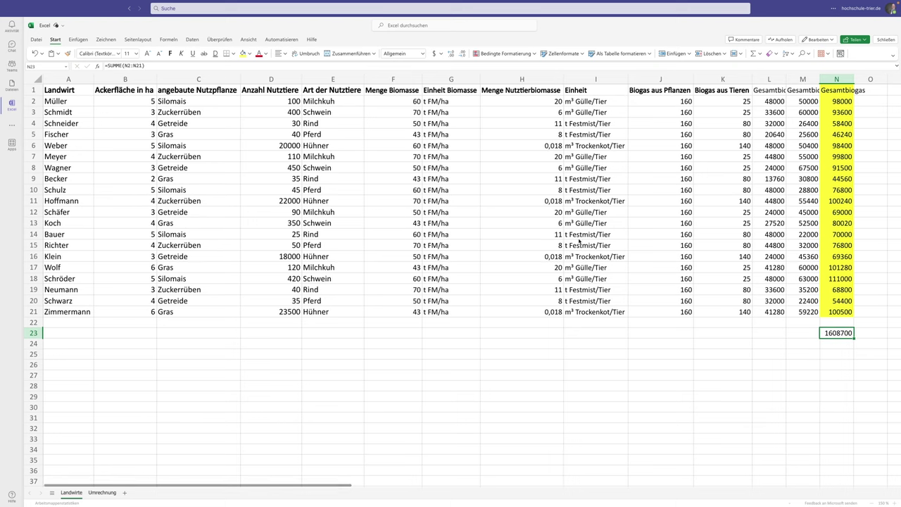
- Copy the Nm³ unit from K2 on Umrechnung into O23 on Landwirte
{"action": "left_click", "coordinate": [104, 493]}
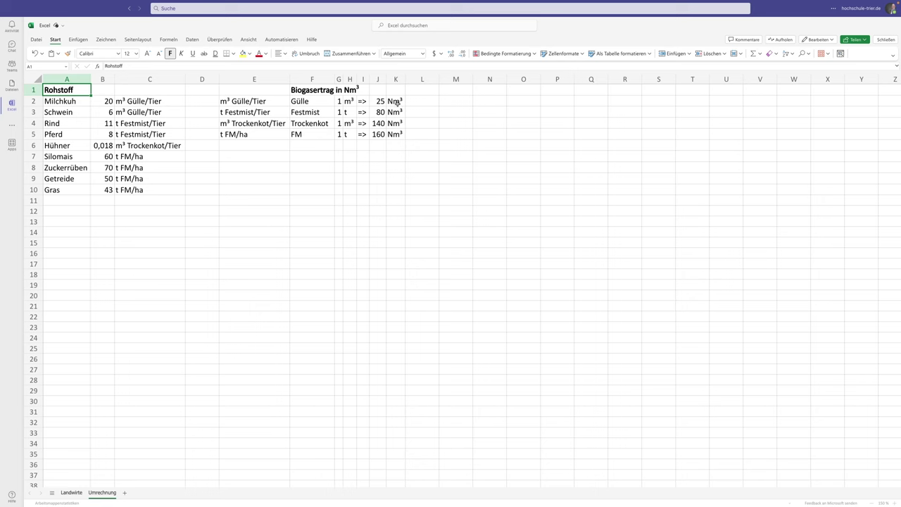
{"action": "left_click", "coordinate": [397, 102]}
{"action": "key", "text": "ctrl+c"}
{"action": "left_click", "coordinate": [71, 493]}
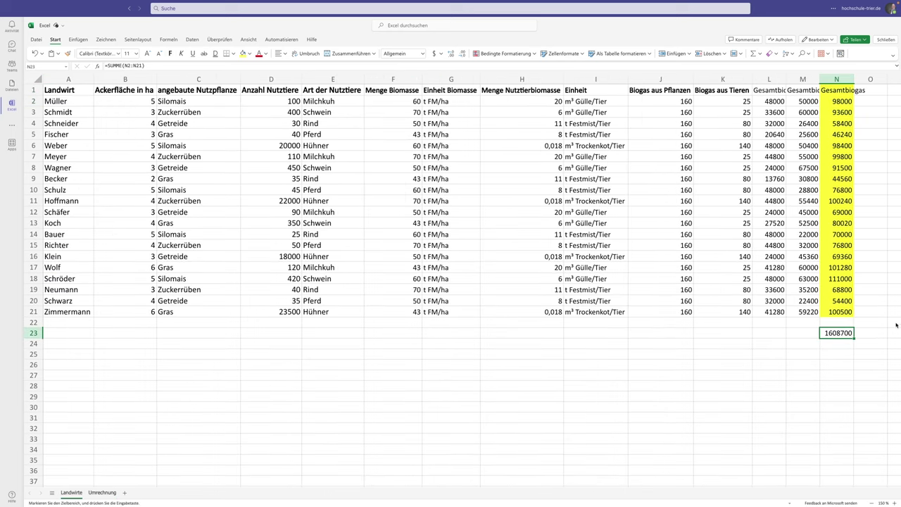
{"action": "left_click", "coordinate": [863, 333]}
{"action": "key", "text": "ctrl+v"}
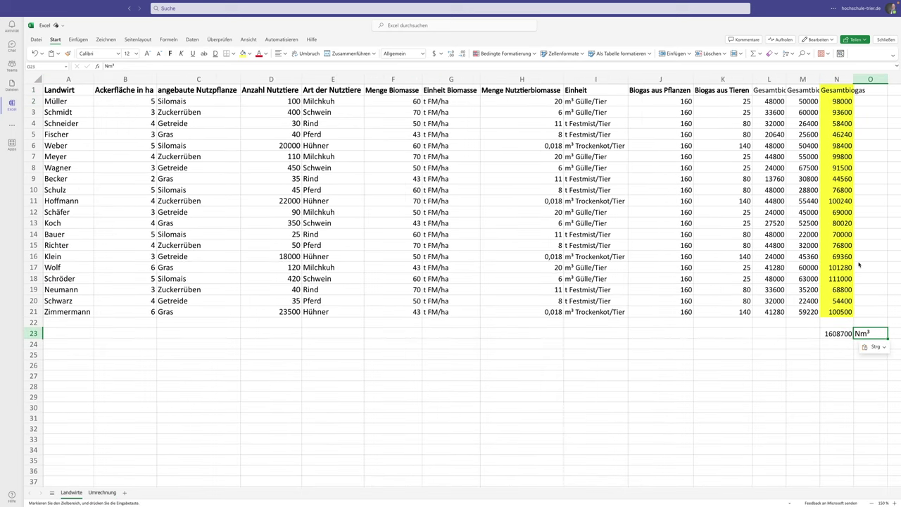
- Make the 1608700 total and its Nm³ unit bold
{"action": "left_click", "coordinate": [836, 333]}
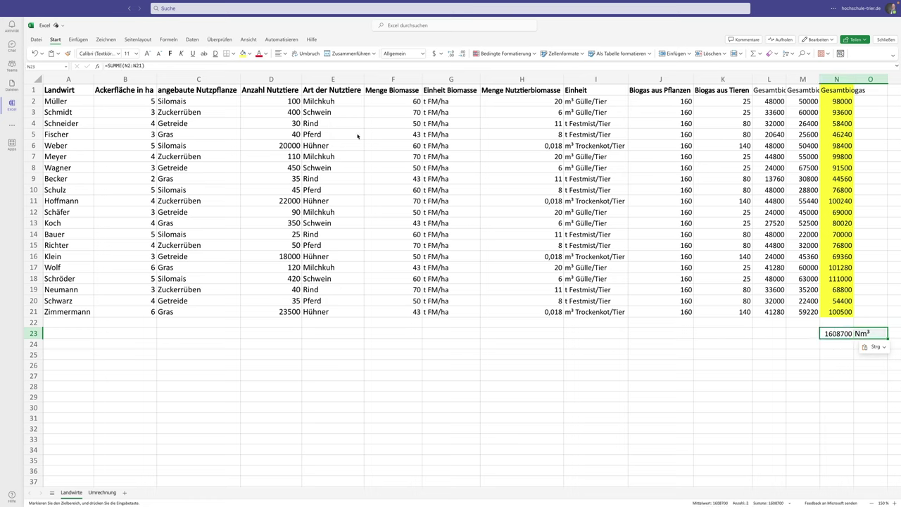
{"action": "left_click", "coordinate": [171, 53]}
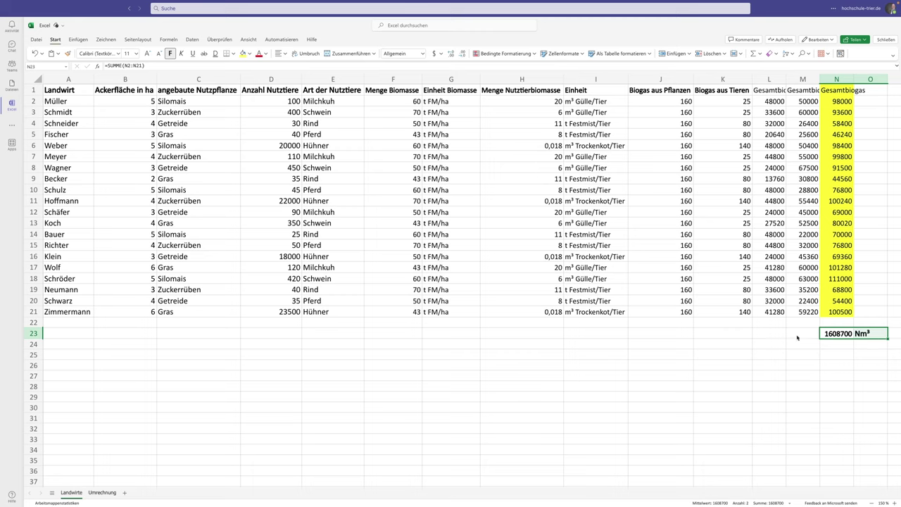
{"action": "left_click", "coordinate": [798, 338]}
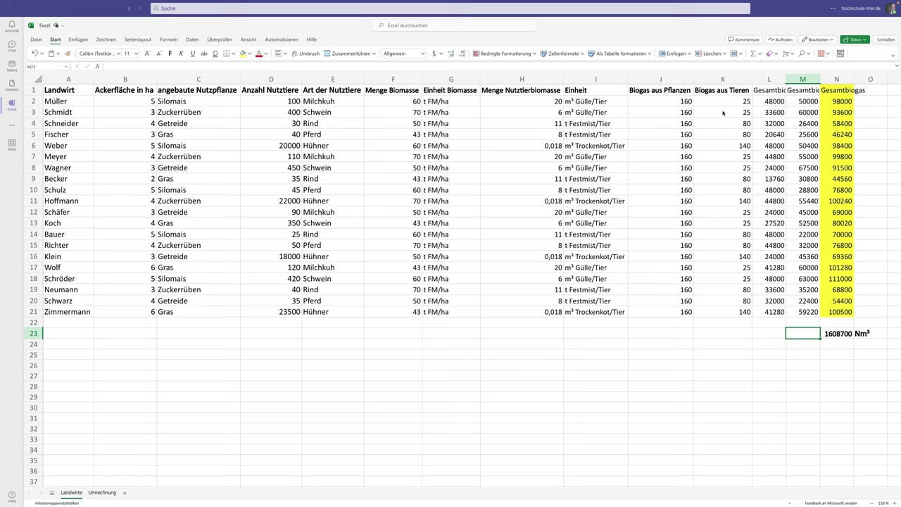
{"action": "left_click", "coordinate": [687, 102]}
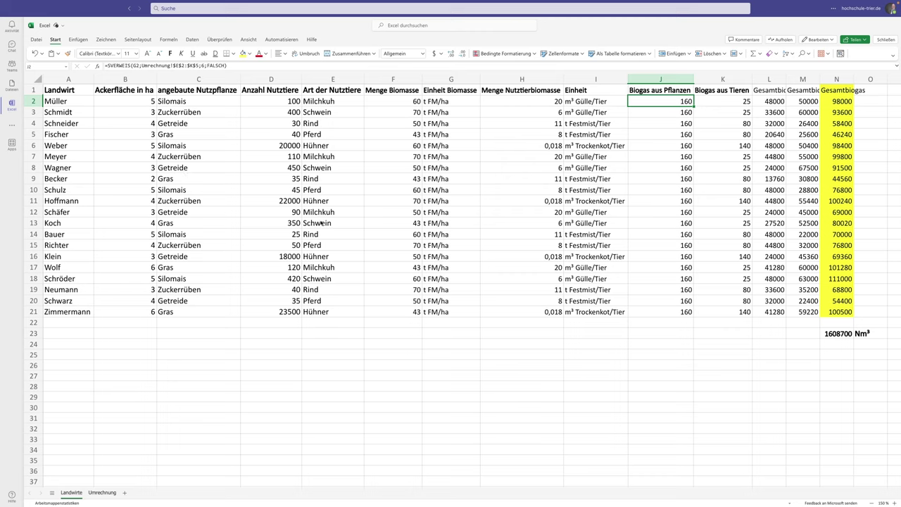
{"action": "left_click", "coordinate": [34, 201]}
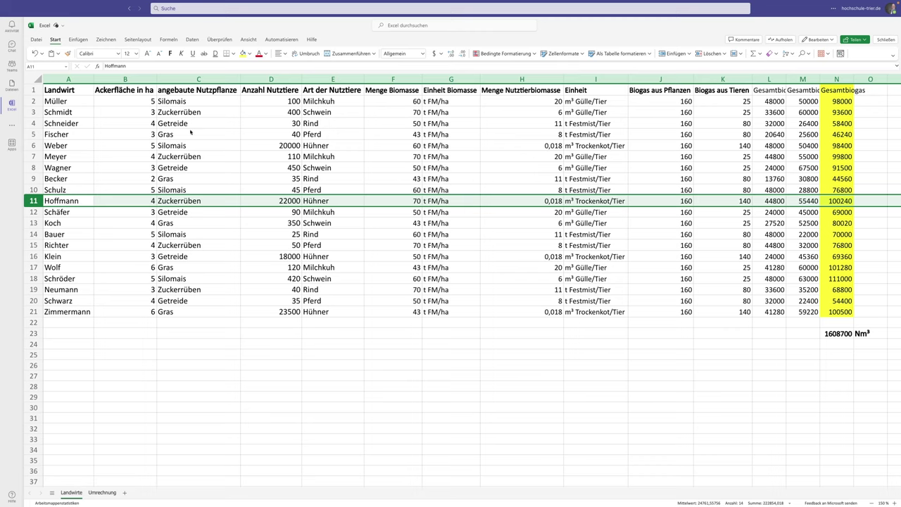
{"action": "left_click", "coordinate": [75, 90]}
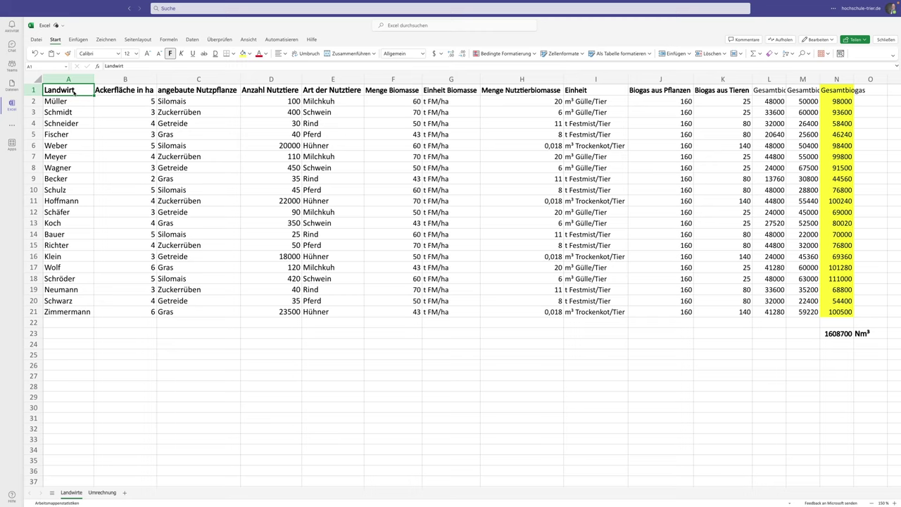
{"action": "left_click", "coordinate": [193, 333]}
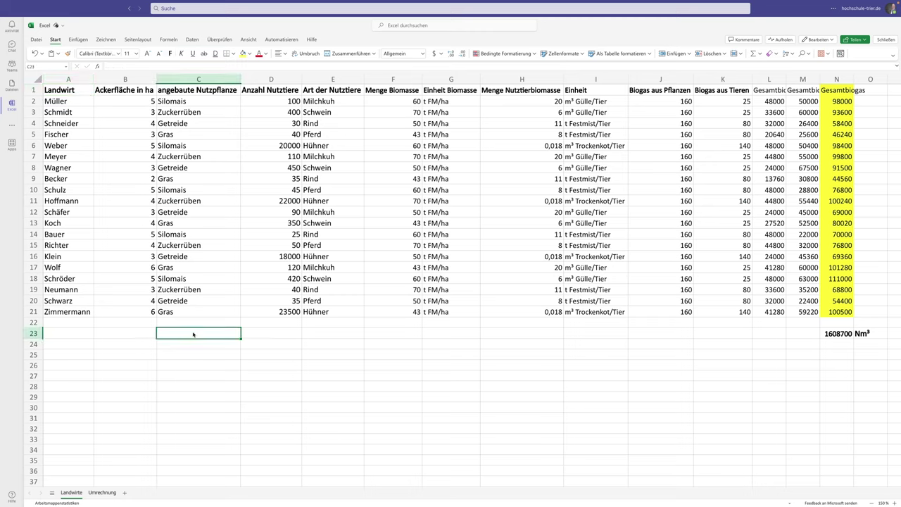
- Start typing an =XVERWEIS( lookup formula in C23
{"action": "type", "text": "=XVE"}
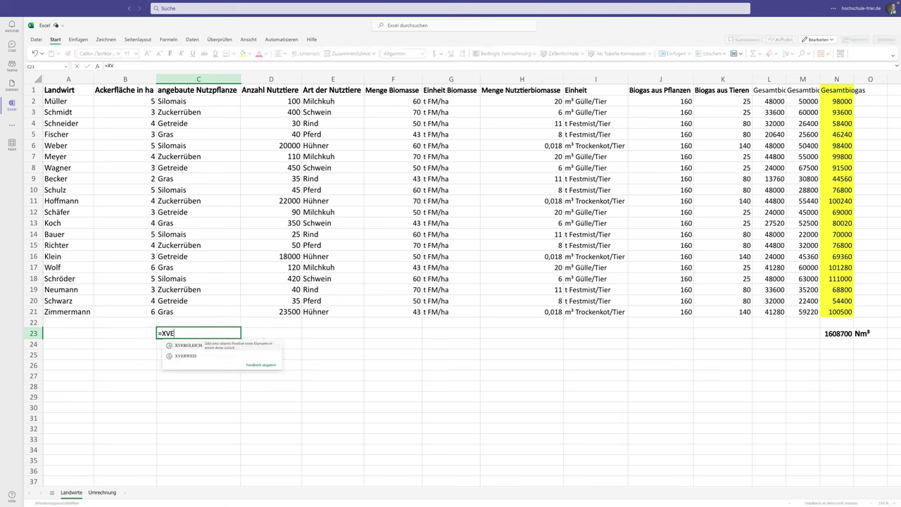
{"action": "type", "text": "RWEIS("}
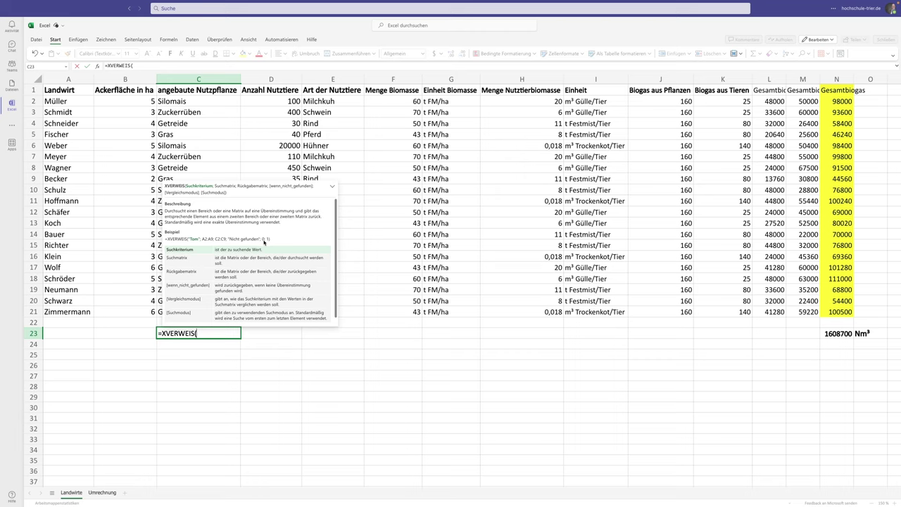
{"action": "scroll", "coordinate": [271, 256], "scroll_direction": "down", "scroll_amount": 1}
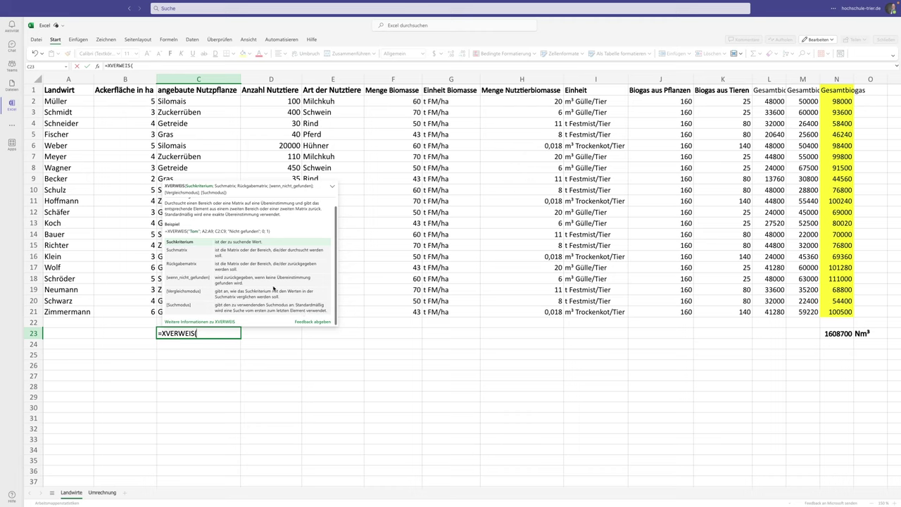
{"action": "scroll", "coordinate": [275, 288], "scroll_direction": "up", "scroll_amount": 1}
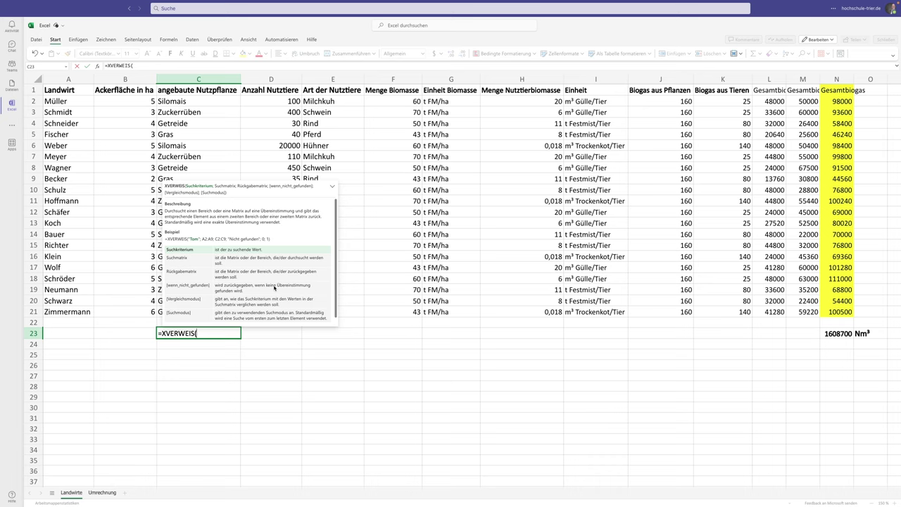
{"action": "scroll", "coordinate": [258, 293], "scroll_direction": "down", "scroll_amount": 1}
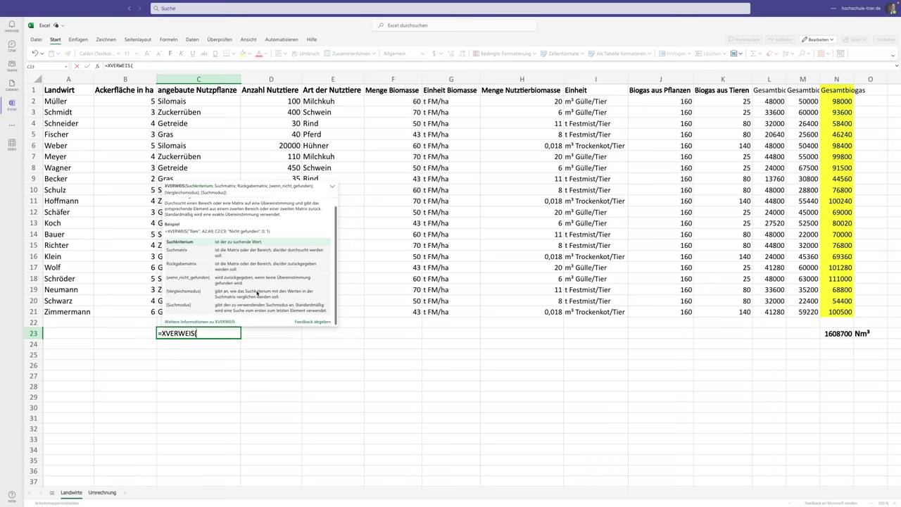